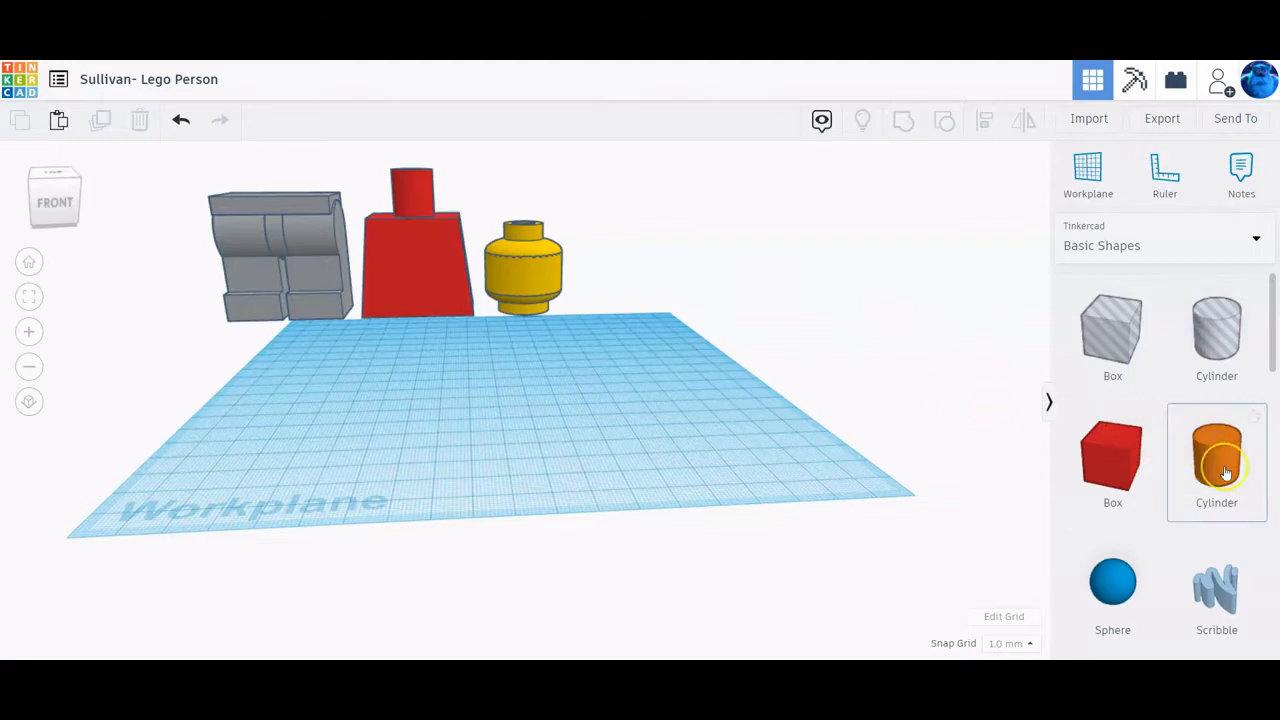
# Step: Place a solid cylinder on the front part of the workplane and set its sides to 64
pyautogui.moveTo(1220, 472); pyautogui.dragTo(461, 465)
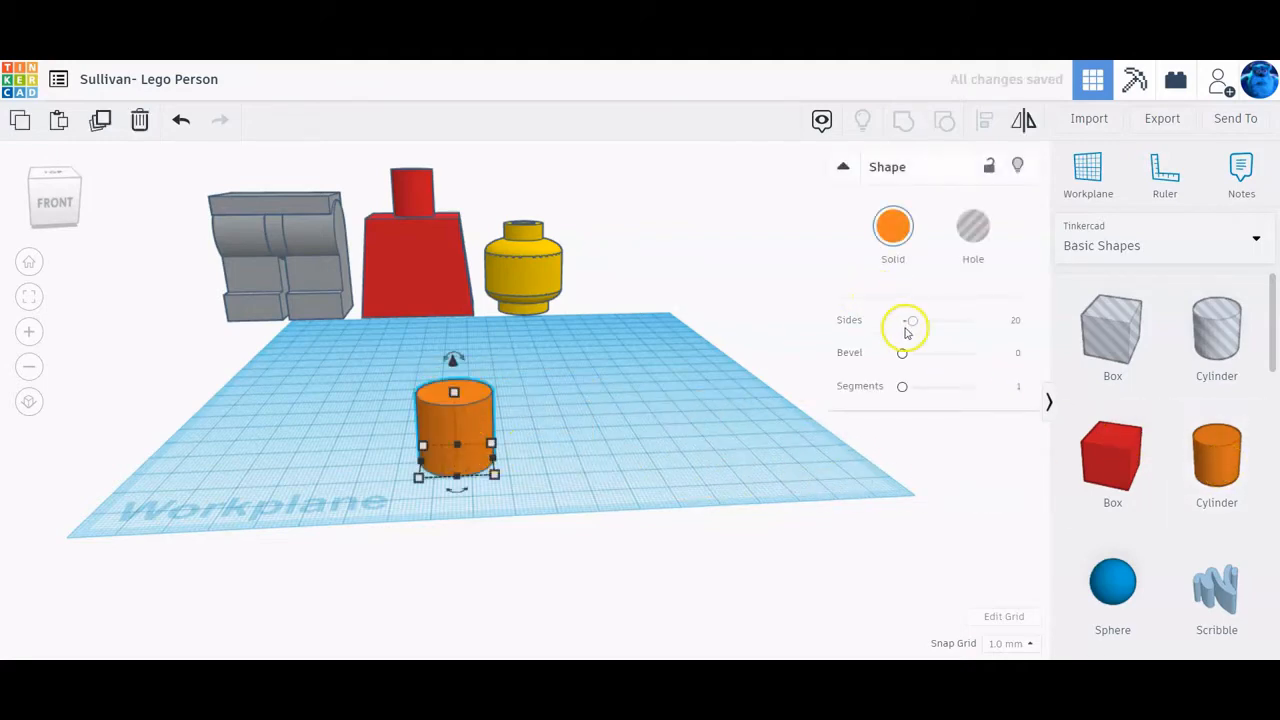
pyautogui.moveTo(912, 325); pyautogui.dragTo(1026, 328)
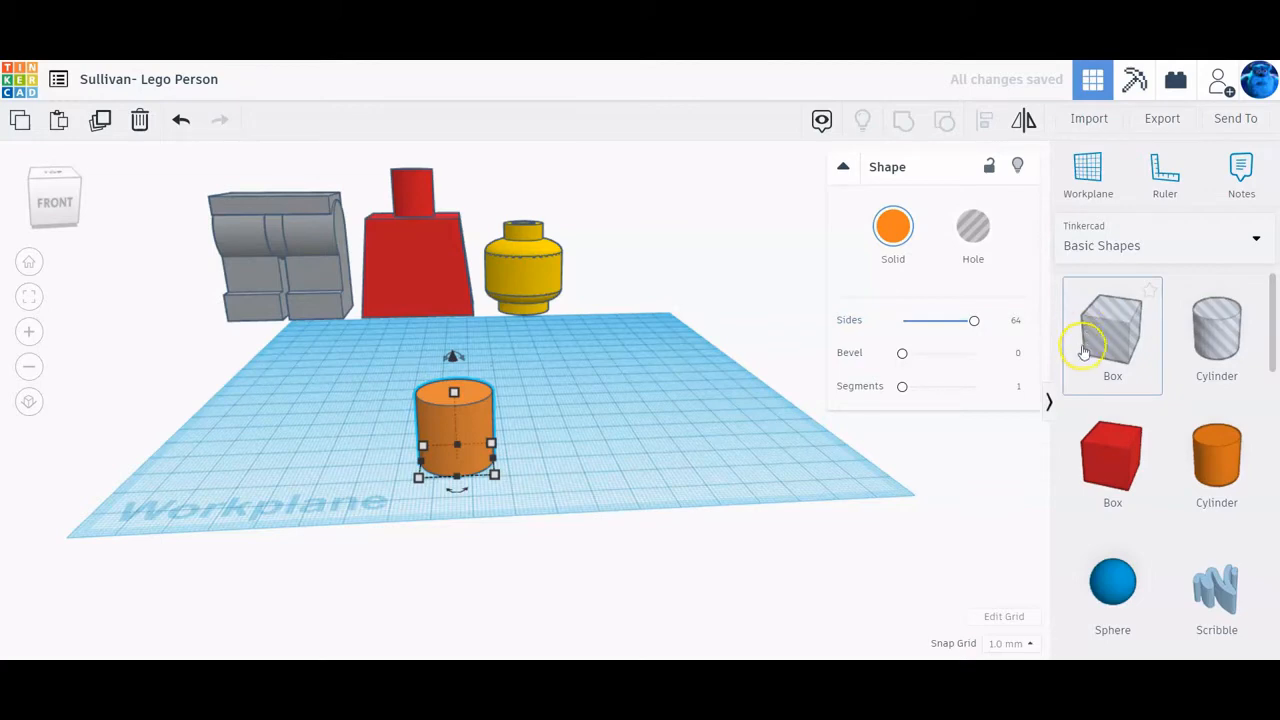
# Step: Add a half sphere on the workplane beside the orange cylinder and set its height to 6 mm
pyautogui.scroll(-2, 1137, 430)
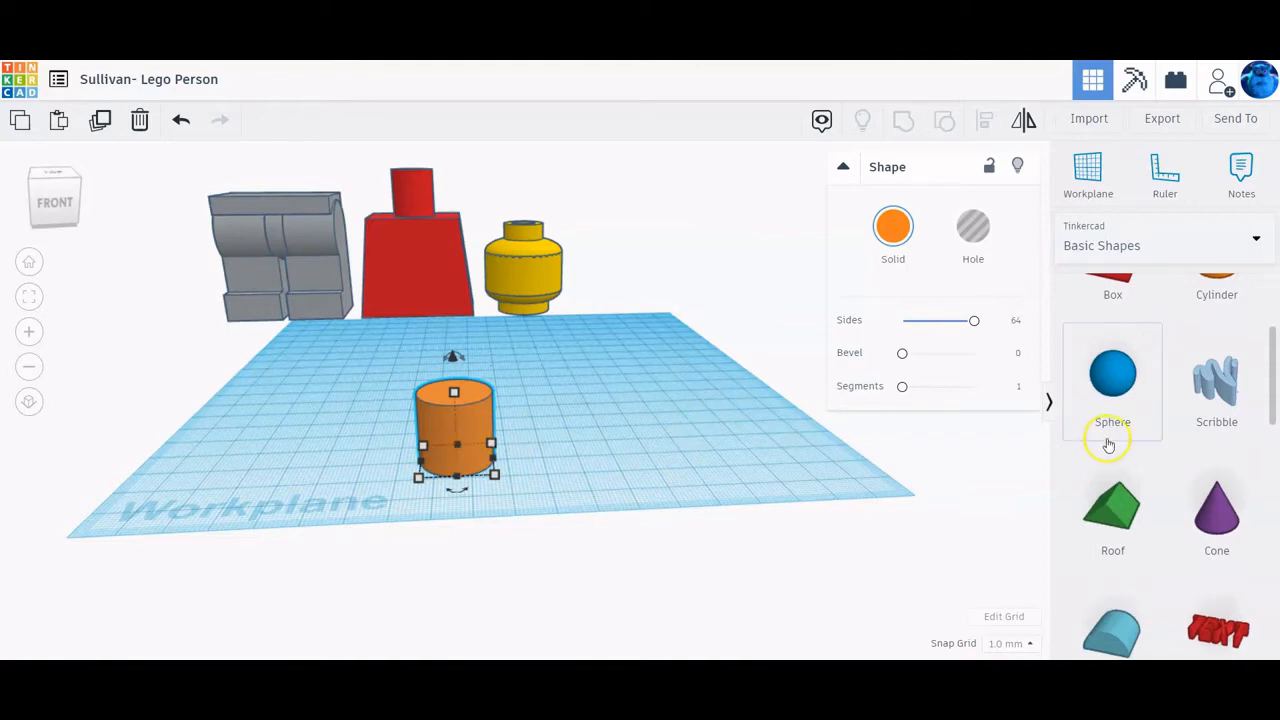
pyautogui.scroll(-3, 1146, 430)
pyautogui.scroll(-3, 1147, 437)
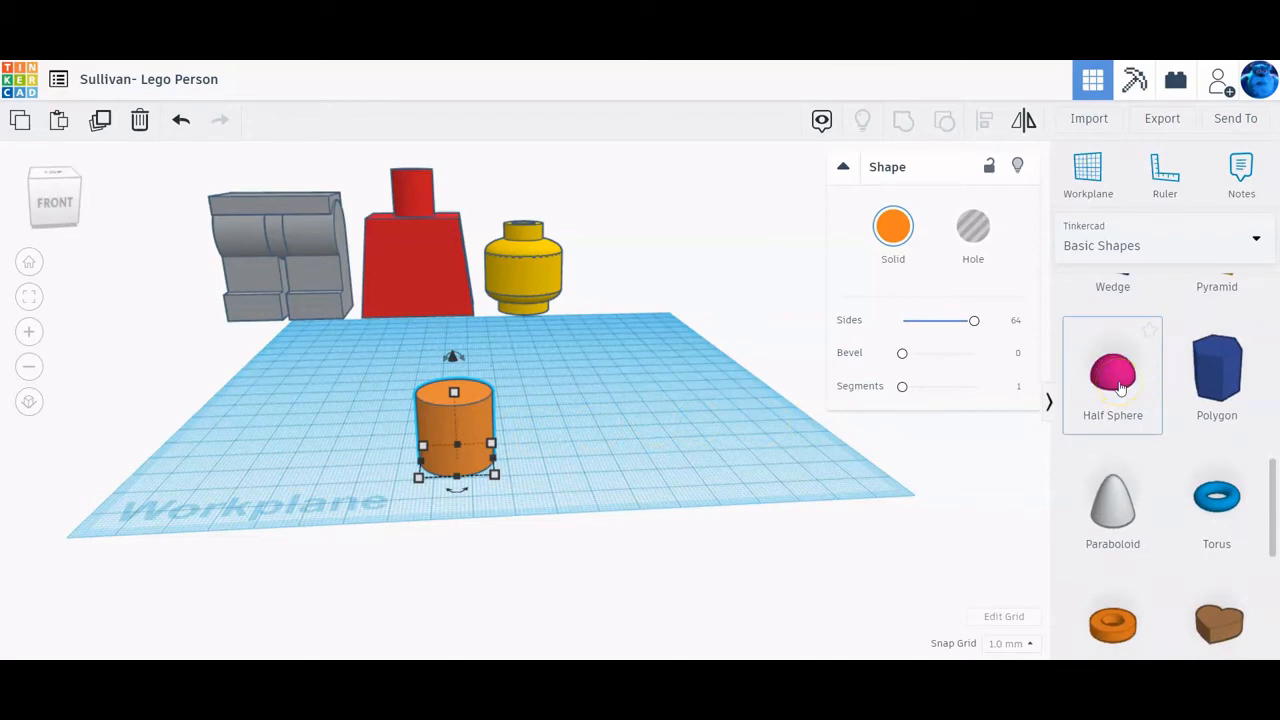
pyautogui.moveTo(1120, 388); pyautogui.dragTo(594, 452)
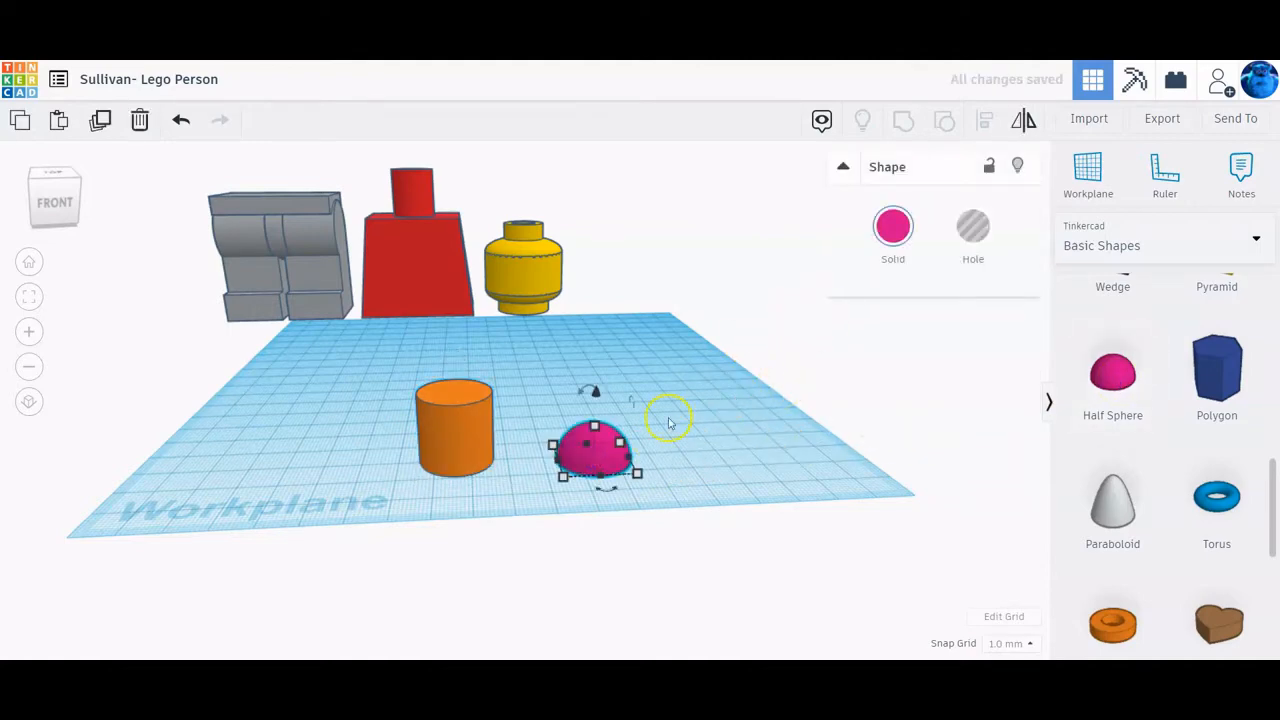
pyautogui.click(595, 426)
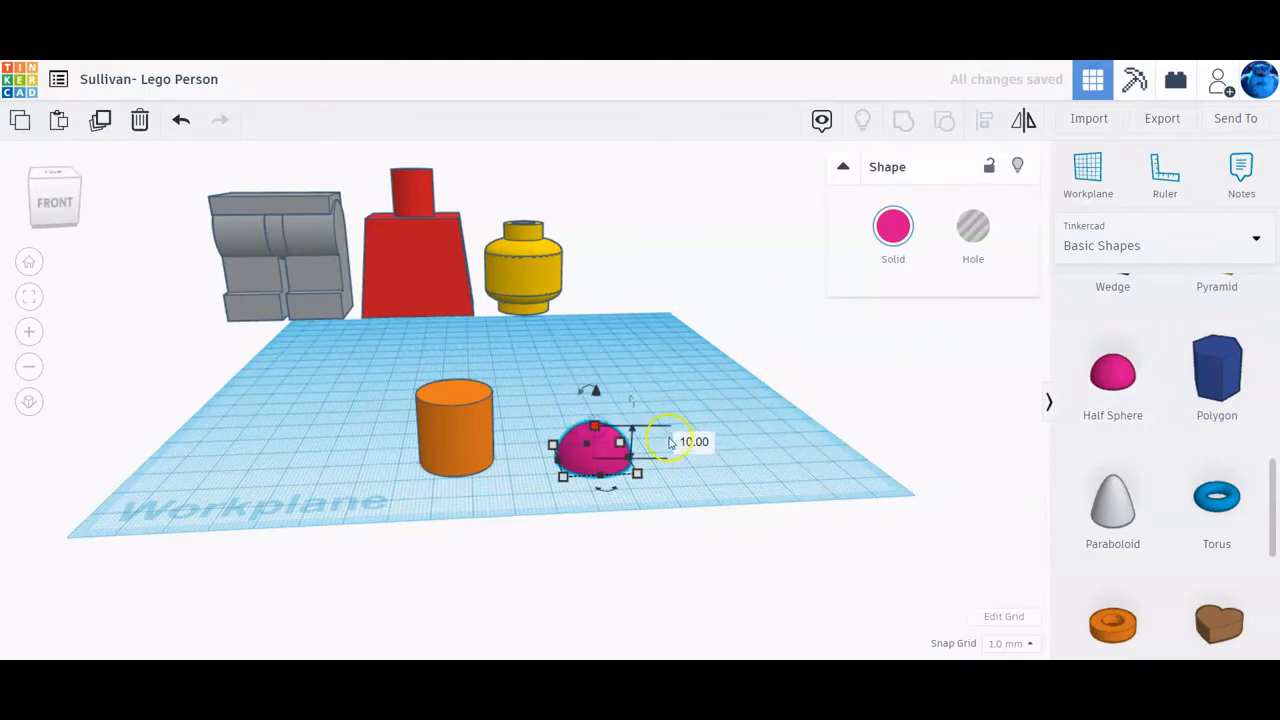
pyautogui.click(700, 446)
pyautogui.doubleClick(703, 450)
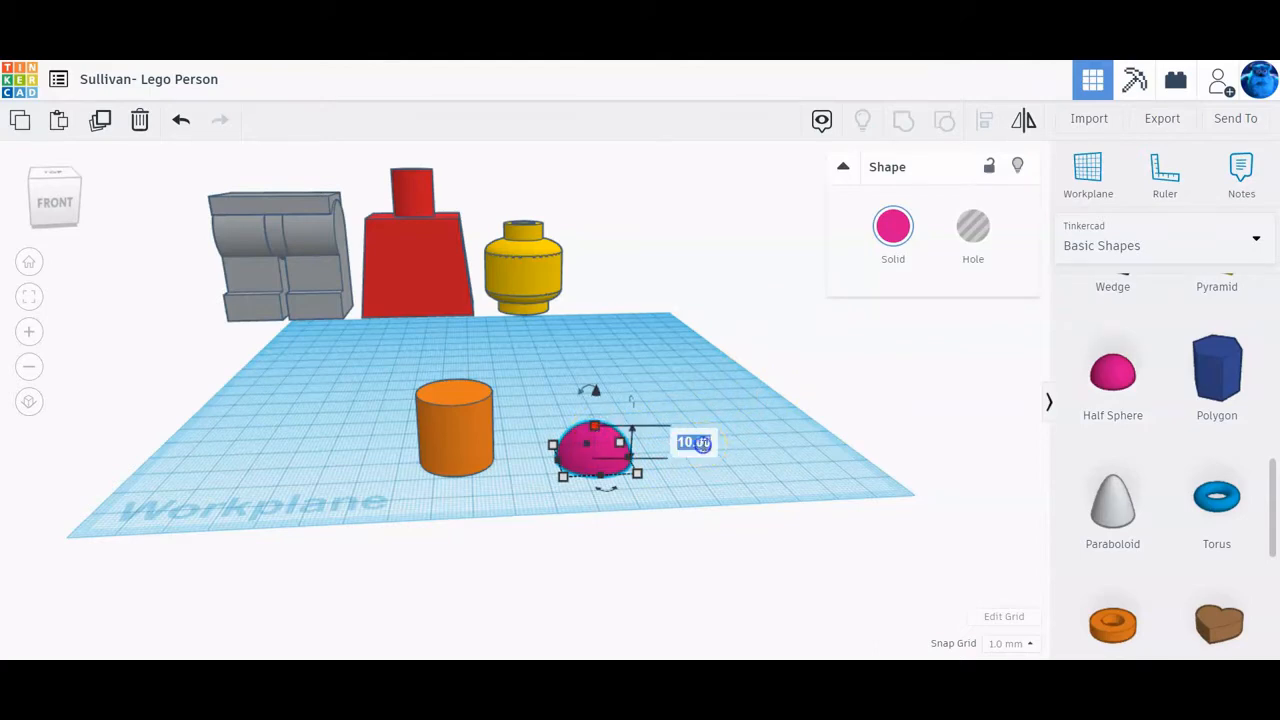
pyautogui.write('6')
pyautogui.press('Return')
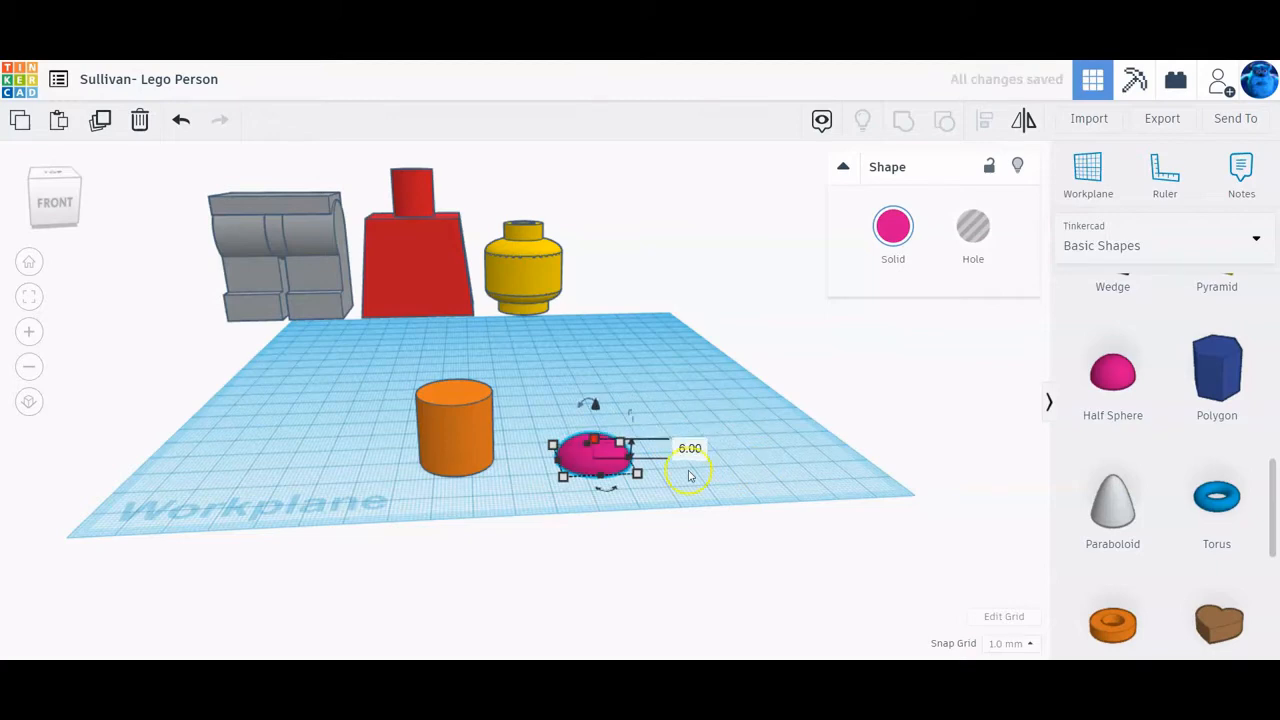
# Step: Set the cylinder's height to 18 mm and compare its base dimensions with those of the half sphere
pyautogui.click(447, 432)
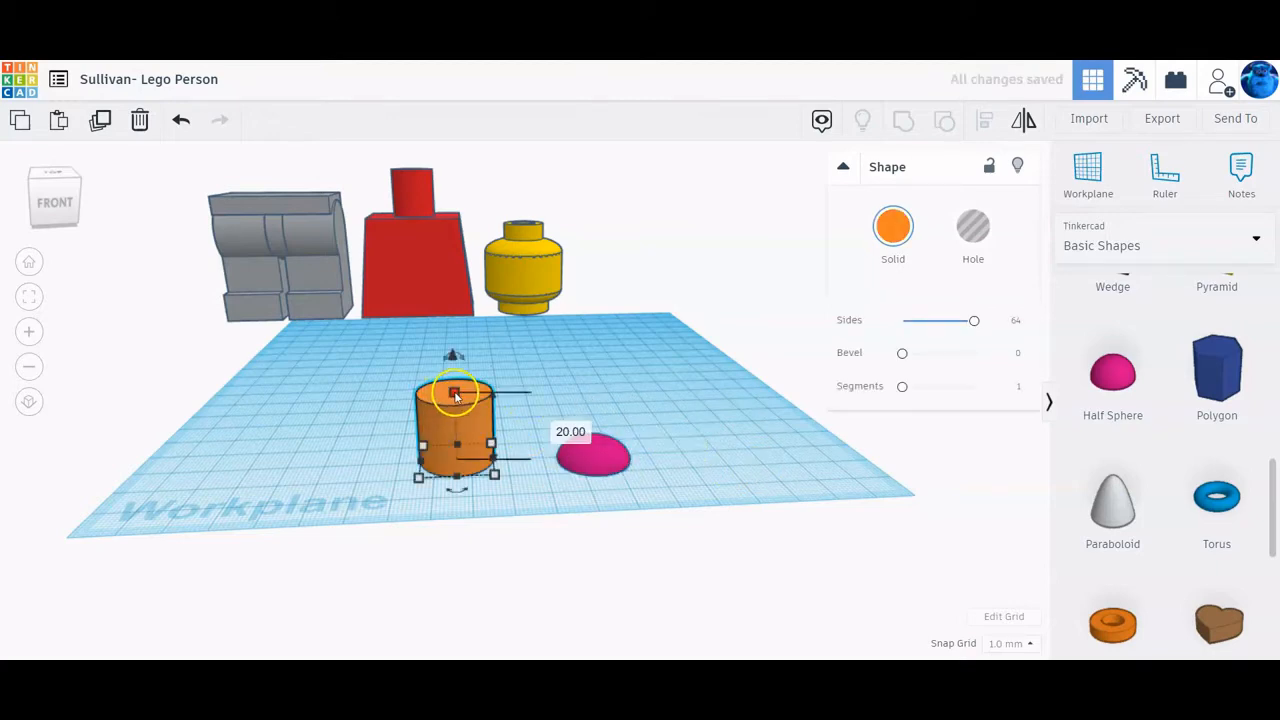
pyautogui.click(455, 393)
pyautogui.click(556, 424)
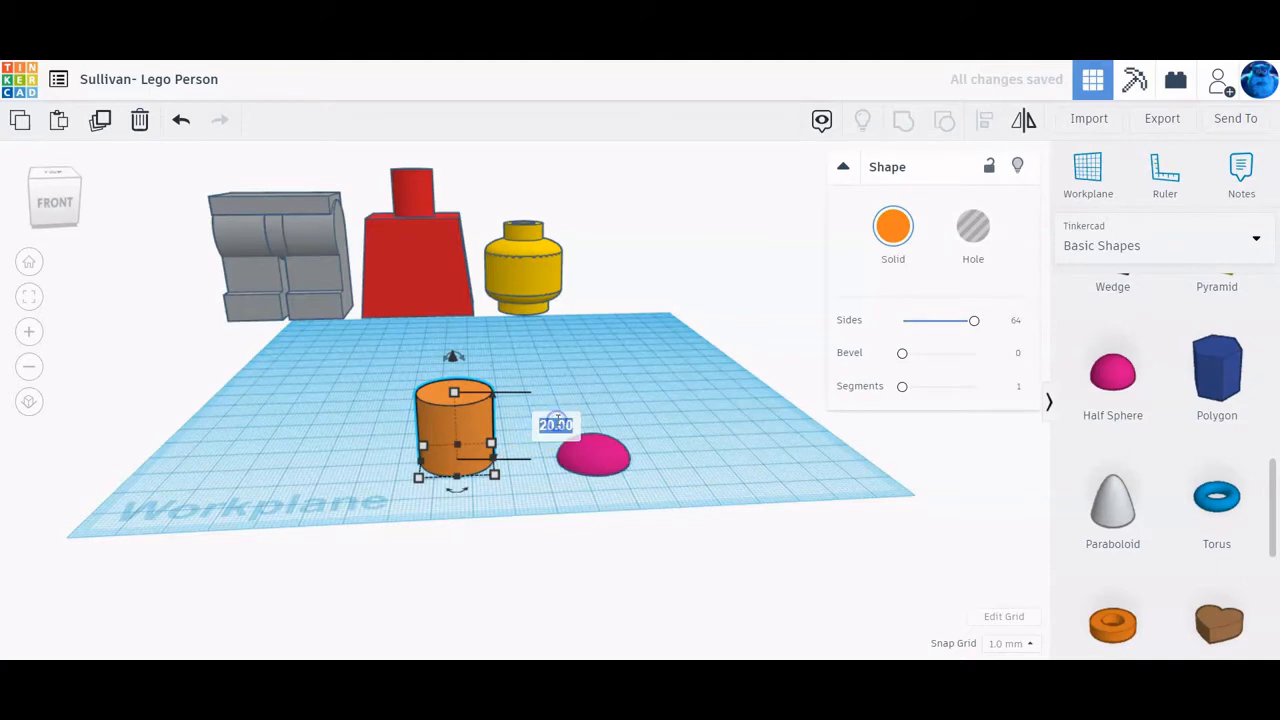
pyautogui.write('18')
pyautogui.press('Return')
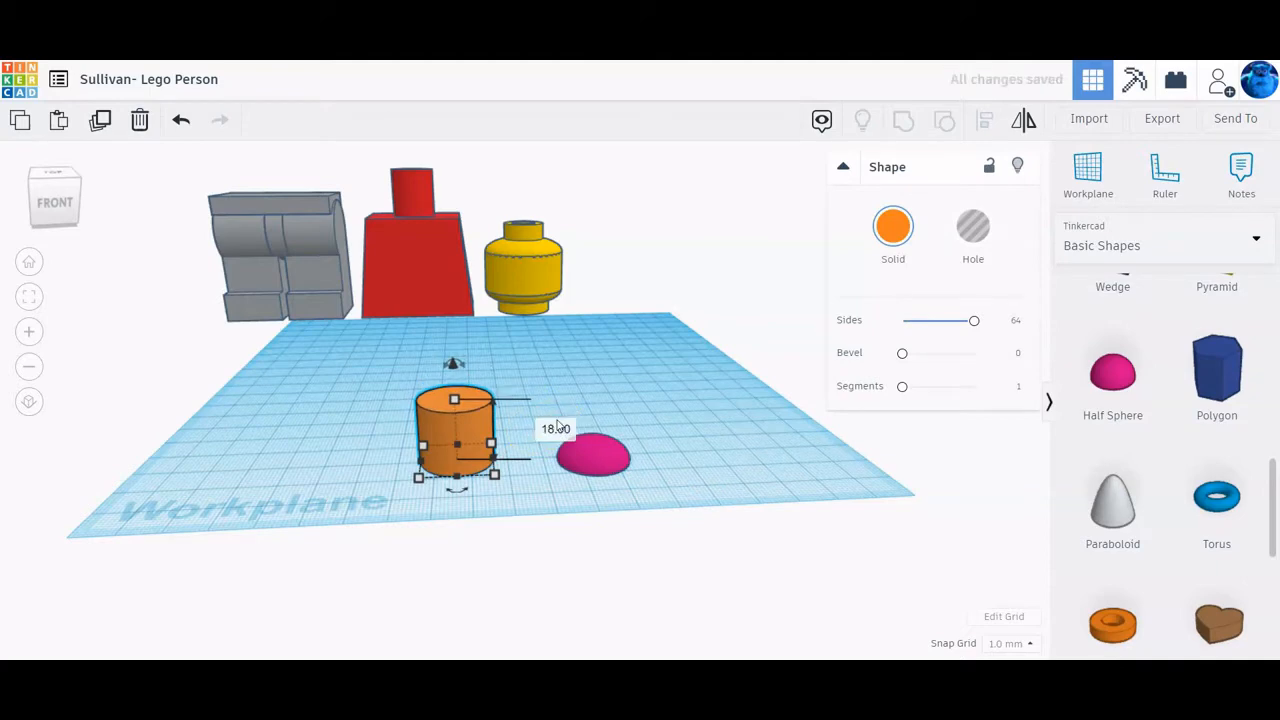
pyautogui.click(510, 502)
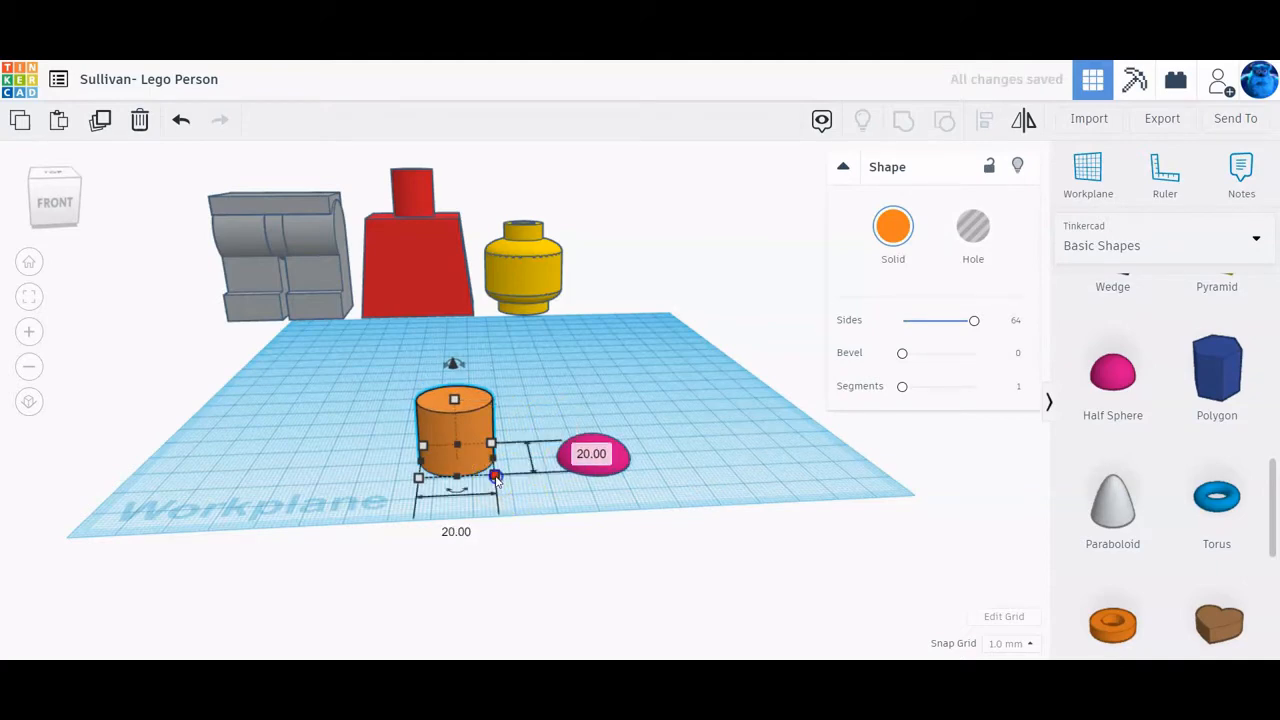
pyautogui.click(686, 461)
pyautogui.click(600, 457)
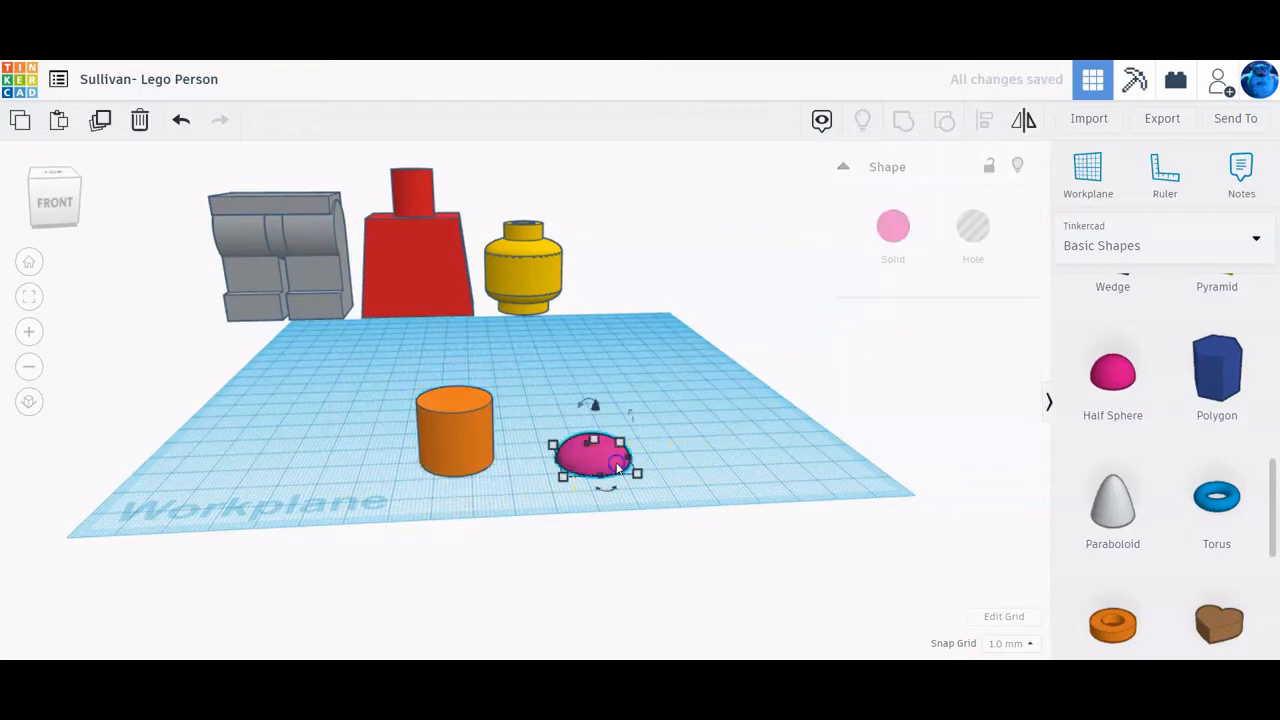
pyautogui.click(443, 470)
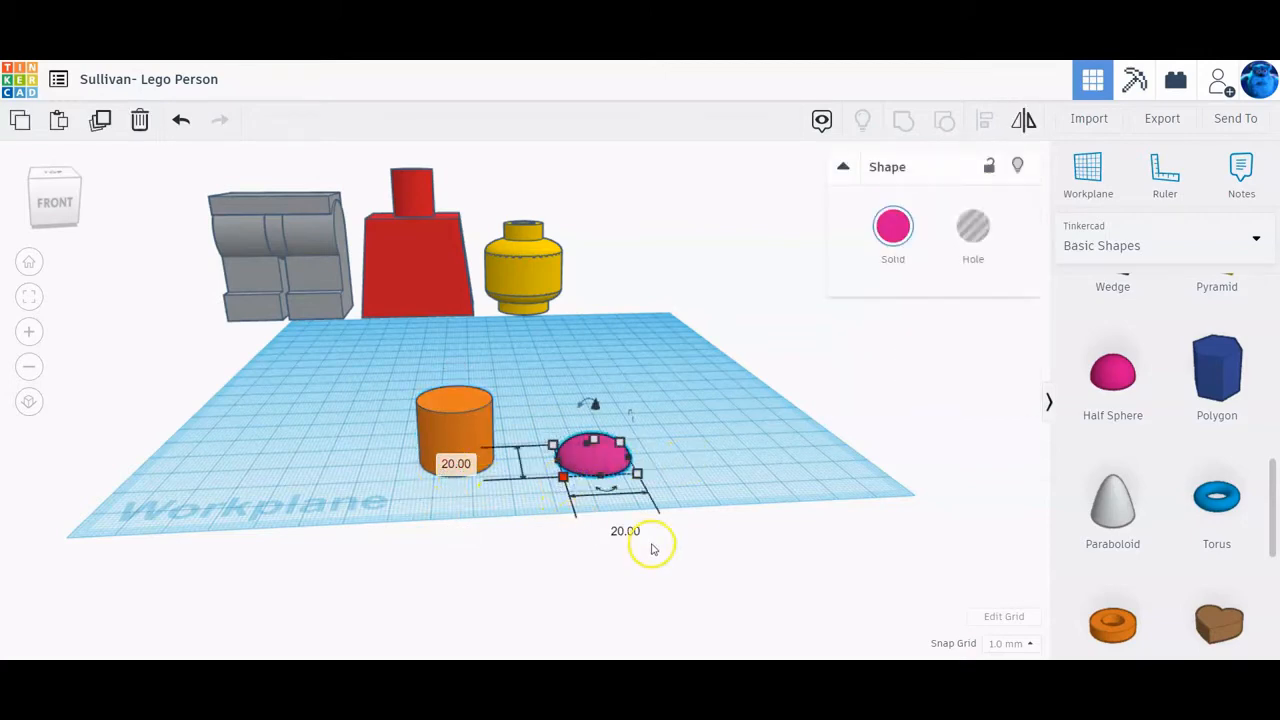
pyautogui.click(673, 471)
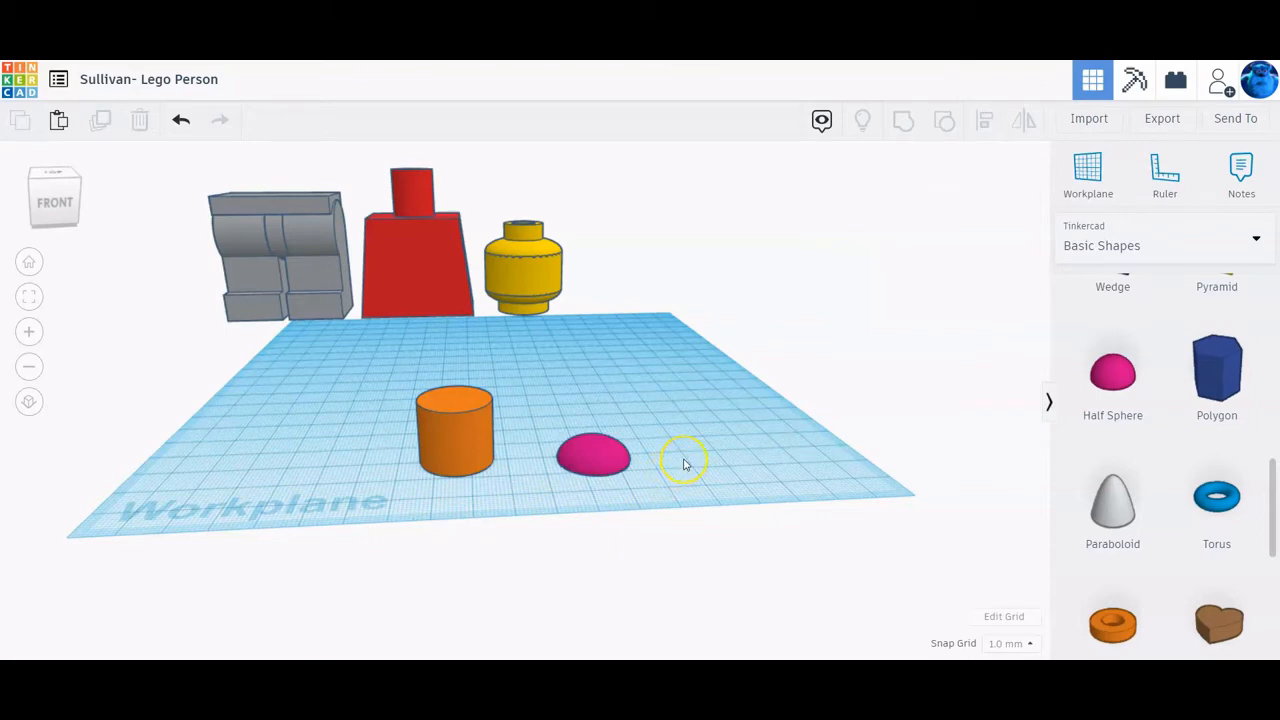
# Step: Duplicate the half sphere, move the copy 24 mm sideways and mirror it vertically so its flat face points up
pyautogui.click(598, 457)
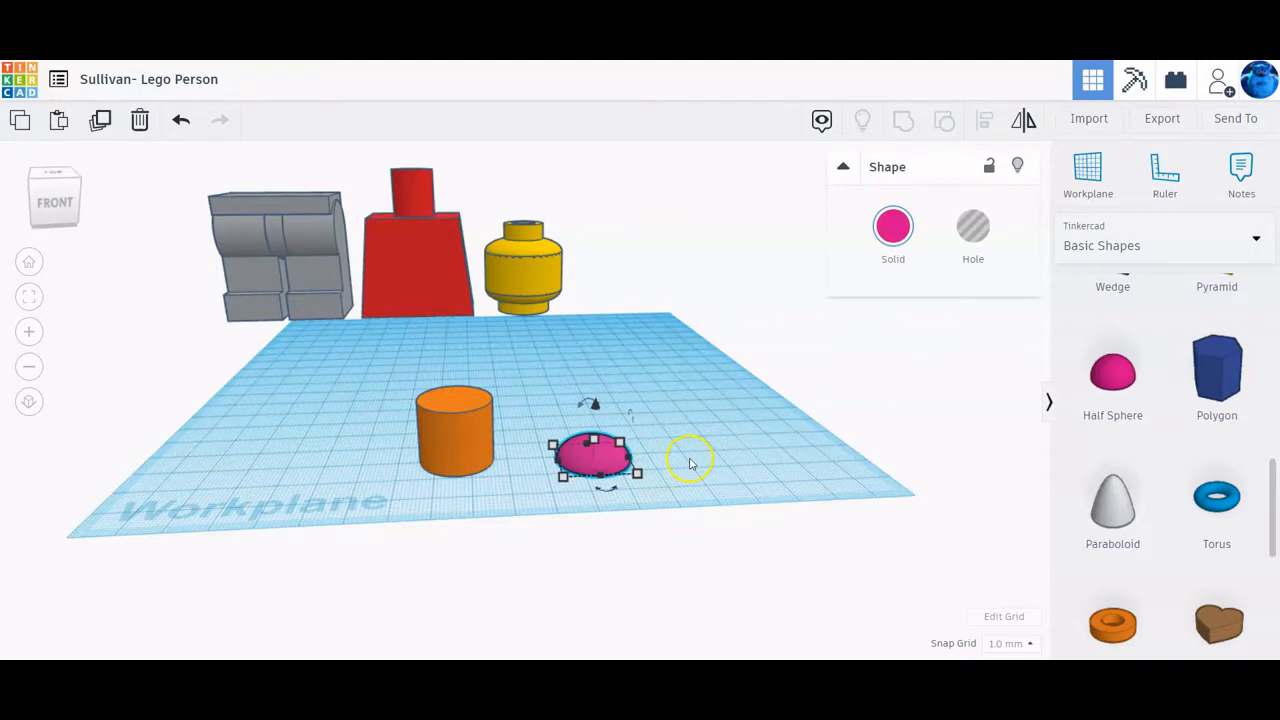
pyautogui.click(100, 120)
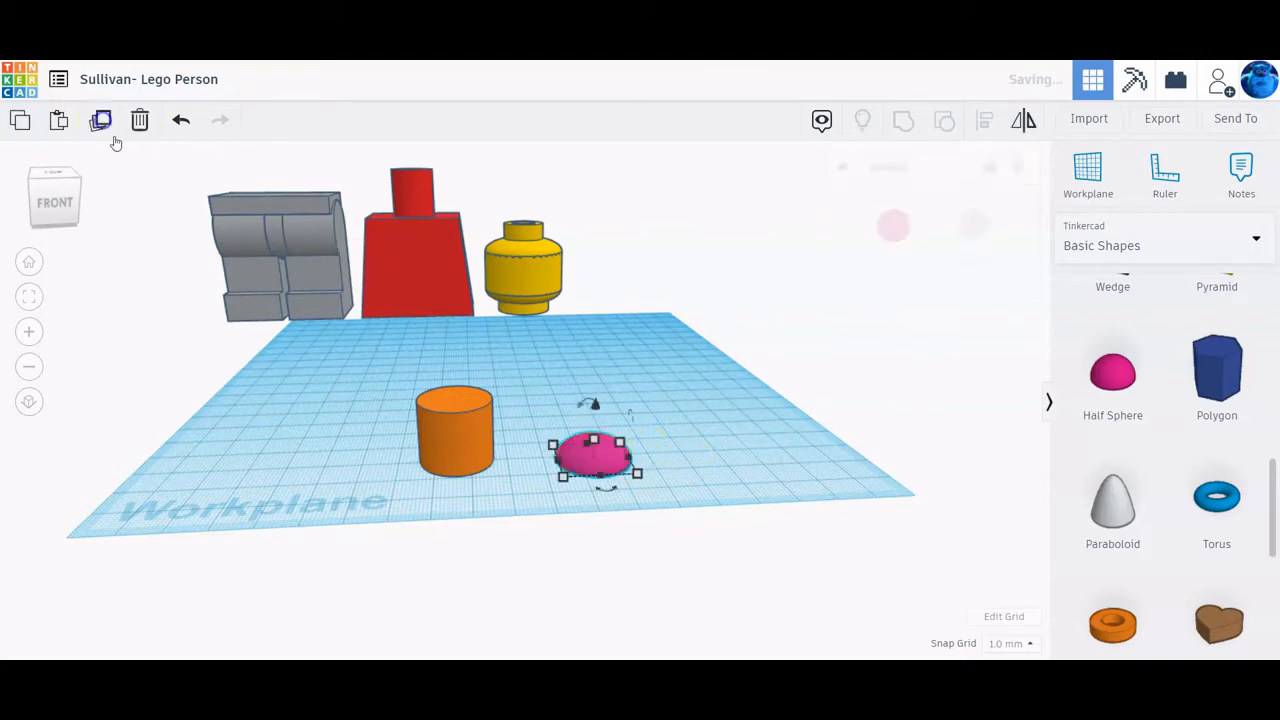
pyautogui.moveTo(591, 452); pyautogui.dragTo(696, 456)
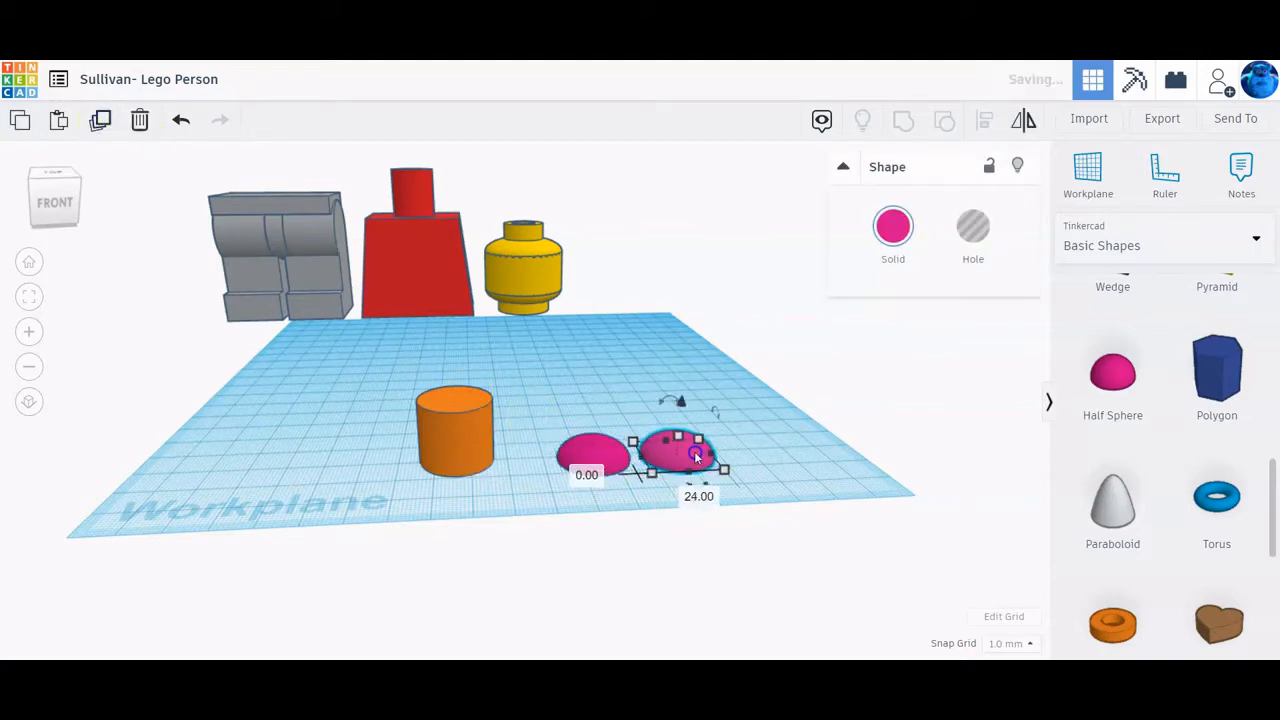
pyautogui.click(1023, 122)
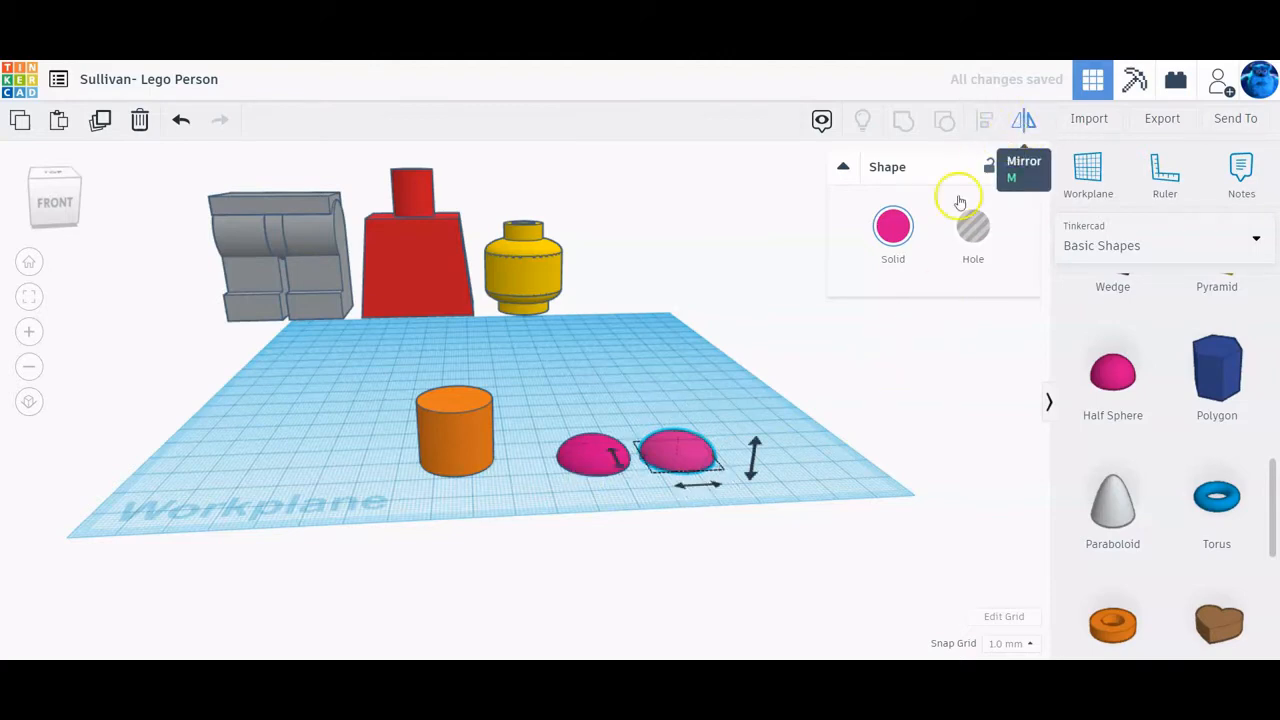
pyautogui.click(753, 452)
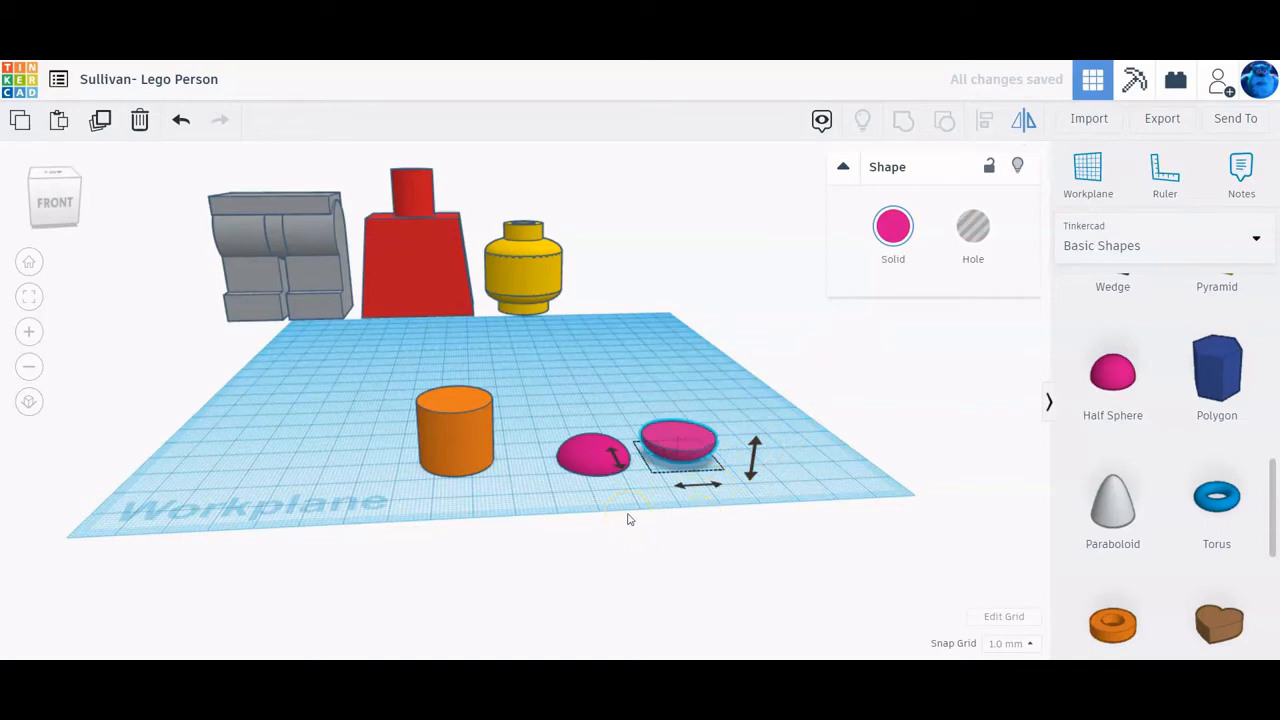
pyautogui.click(583, 506)
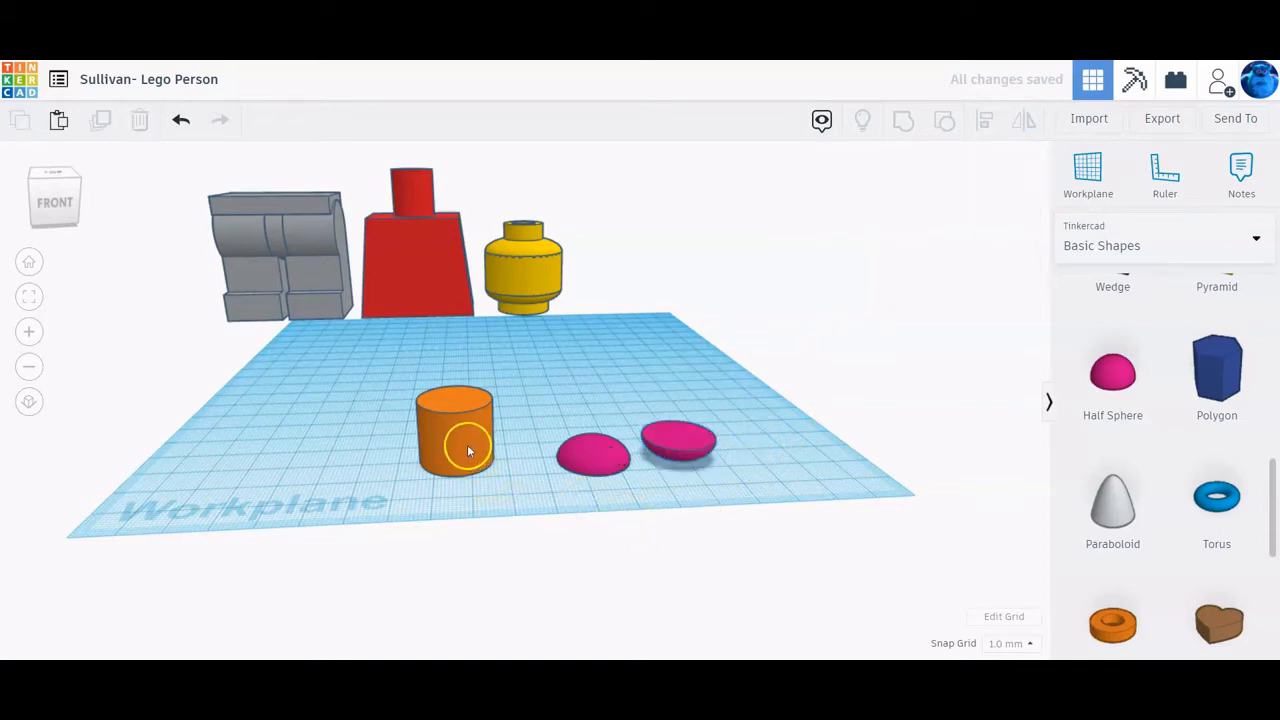
# Step: Raise the cylinder 6 mm above the workplane, checking that offset against the flipped half sphere's height
pyautogui.click(467, 450)
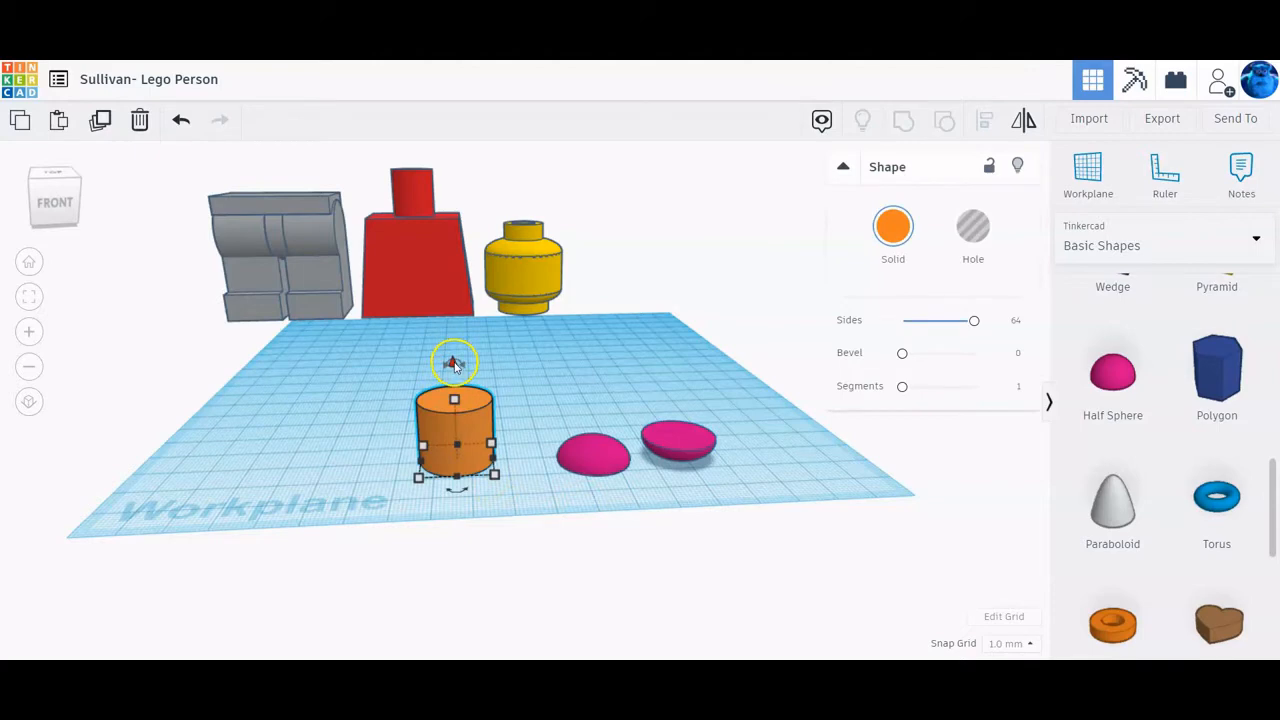
pyautogui.moveTo(453, 363); pyautogui.dragTo(452, 338)
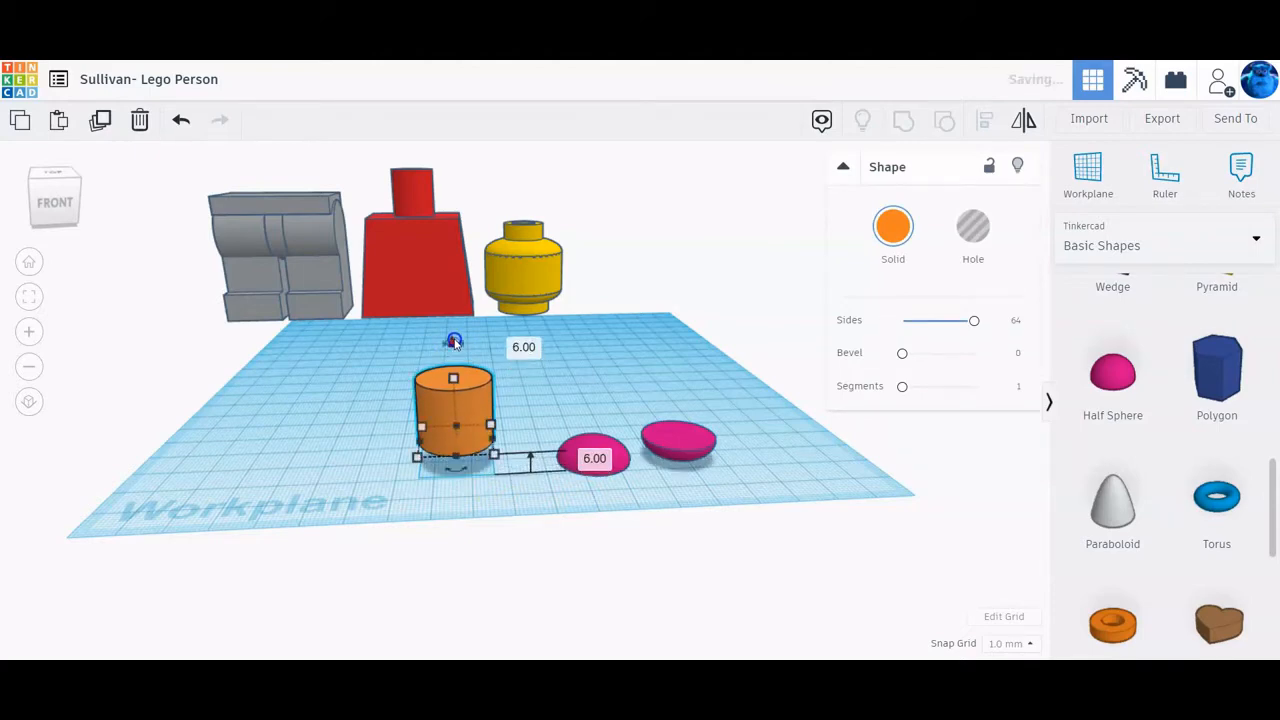
pyautogui.click(686, 455)
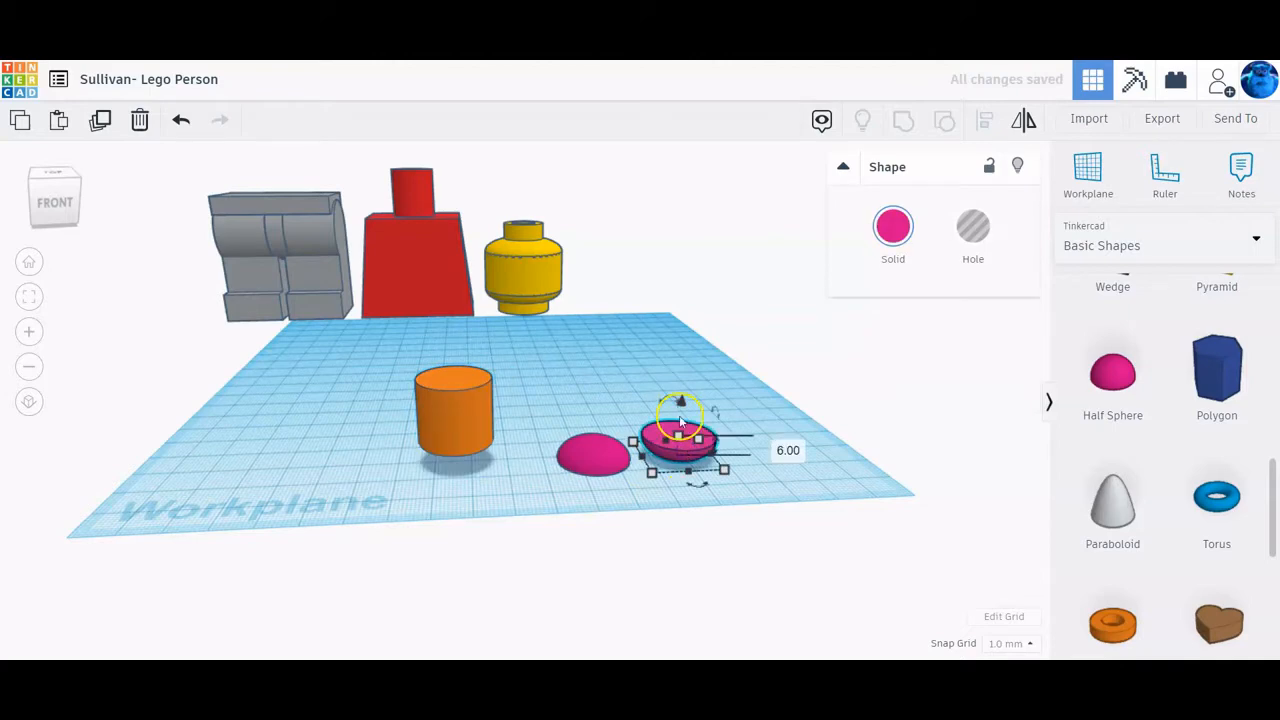
pyautogui.click(679, 437)
# Step: Raise the upright half sphere 24 mm above the workplane so it can cap the cylinder
pyautogui.click(460, 414)
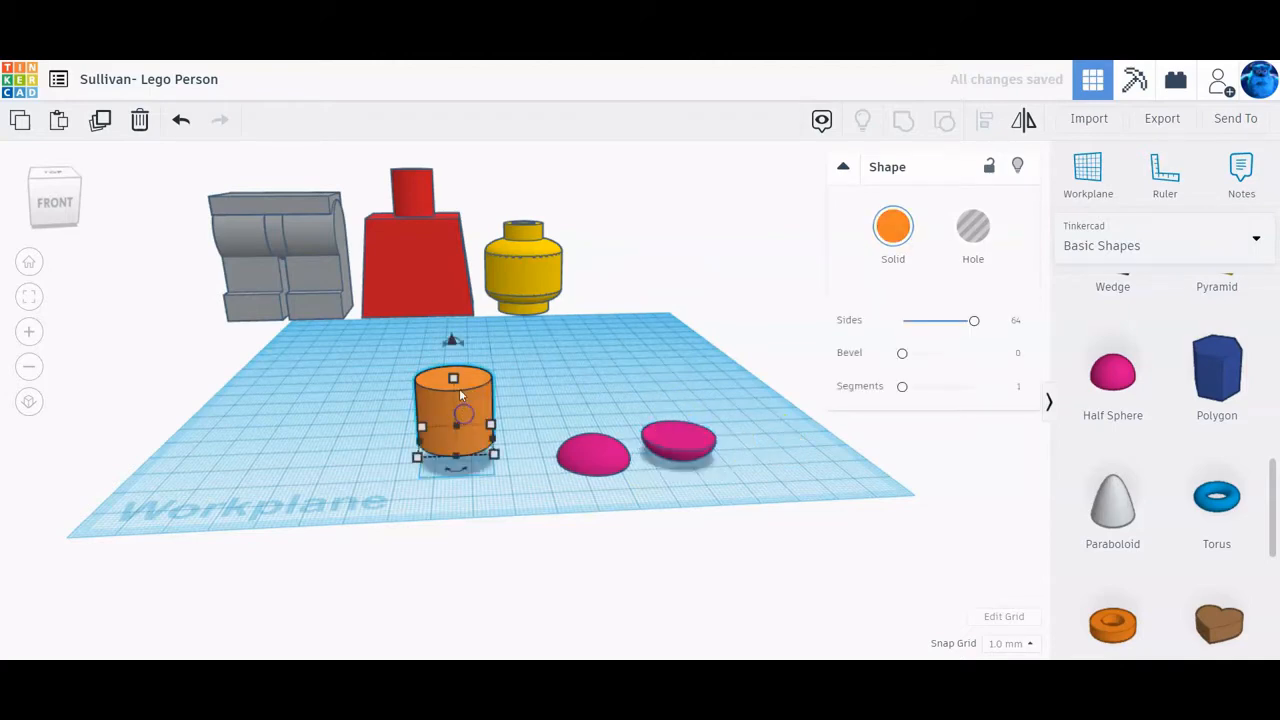
pyautogui.click(600, 456)
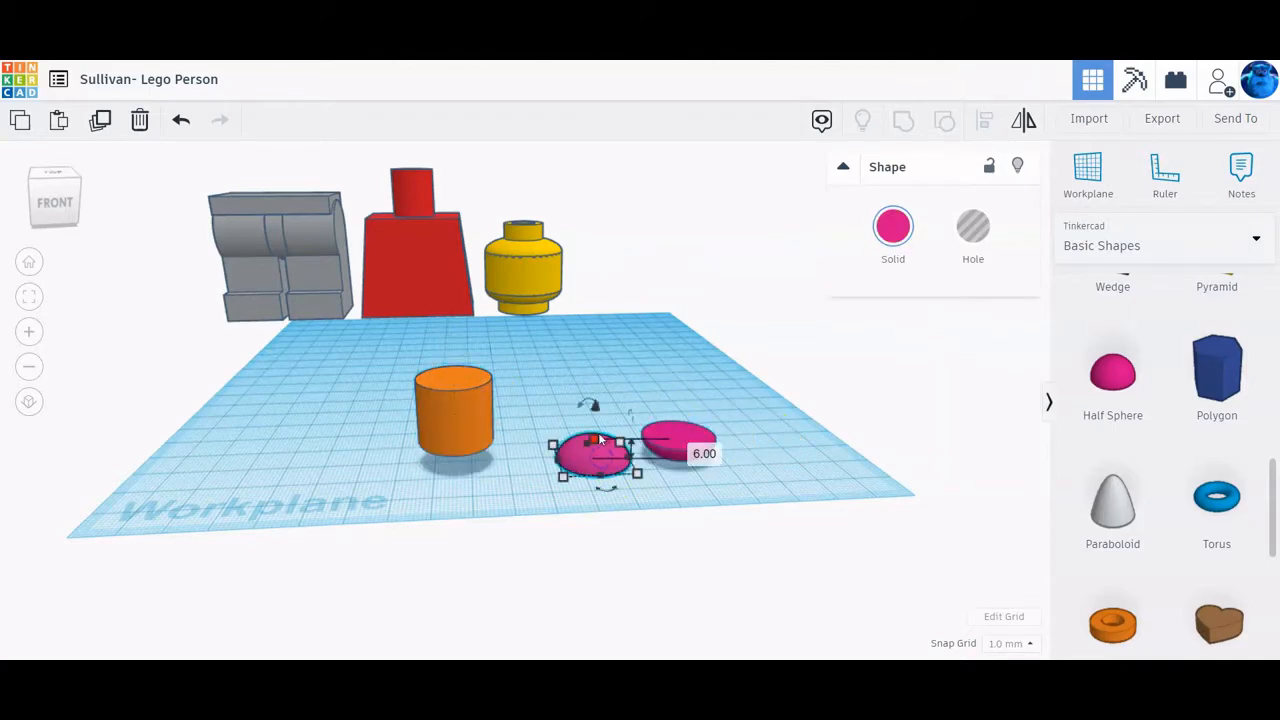
pyautogui.moveTo(593, 408); pyautogui.dragTo(594, 407)
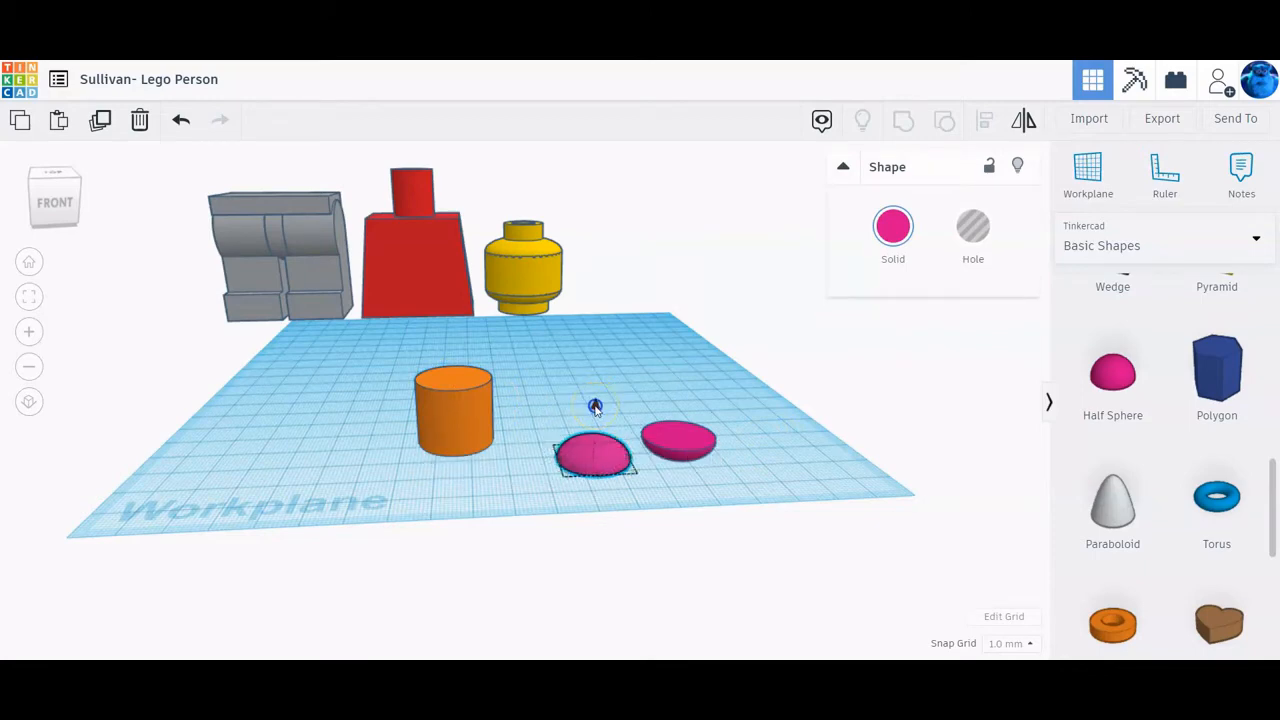
pyautogui.moveTo(594, 406); pyautogui.dragTo(594, 320)
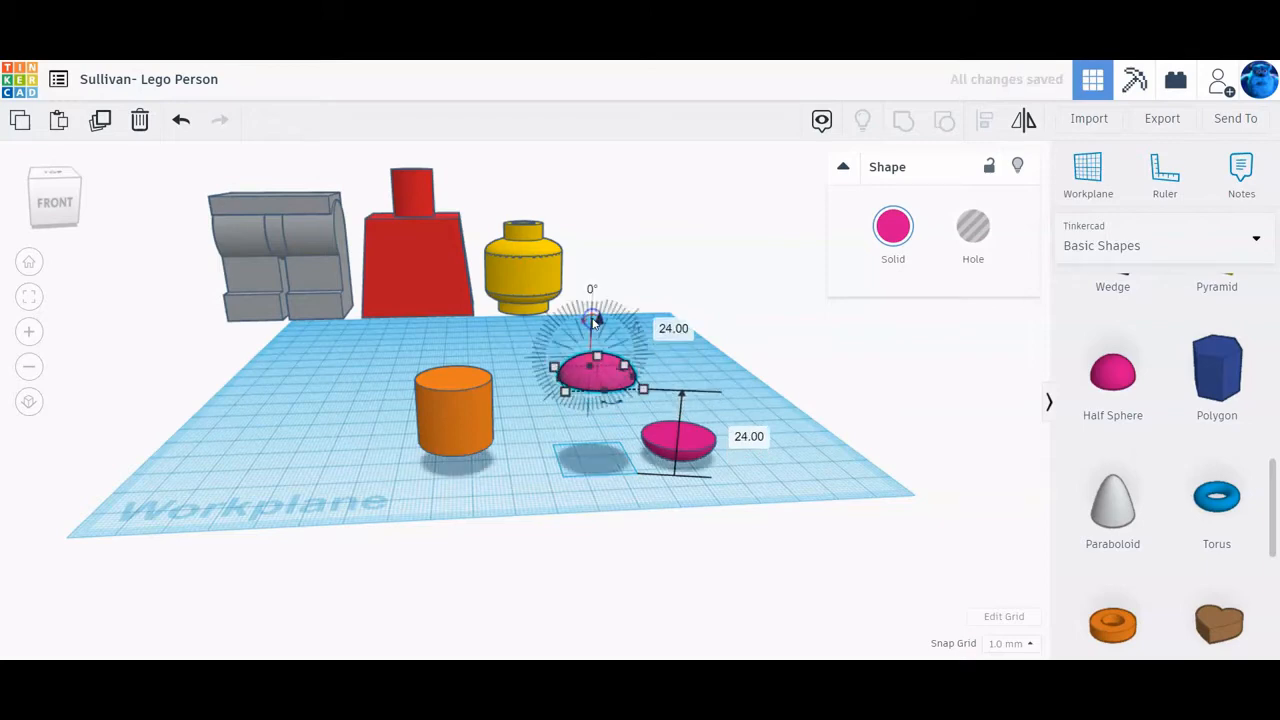
# Step: Align the cylinder and both half spheres on their centres in both horizontal directions to form a capsule, and reselect all three shapes
pyautogui.moveTo(391, 354); pyautogui.dragTo(780, 483)
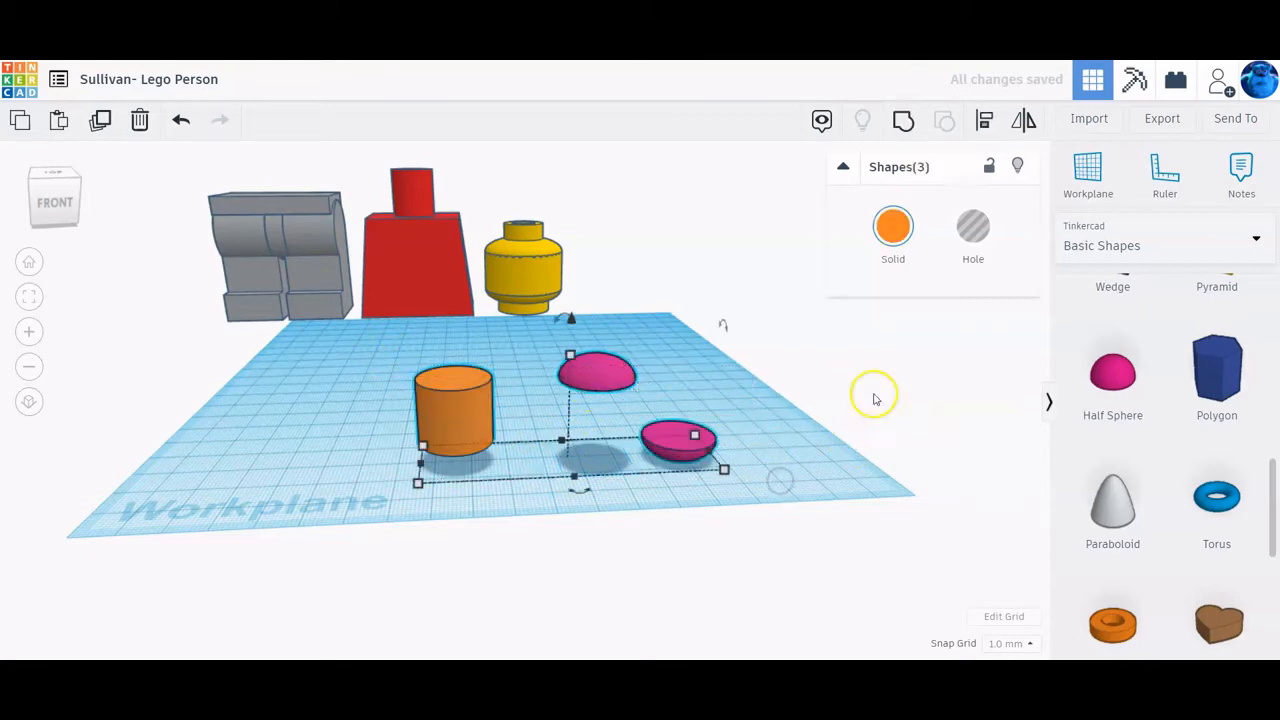
pyautogui.click(984, 120)
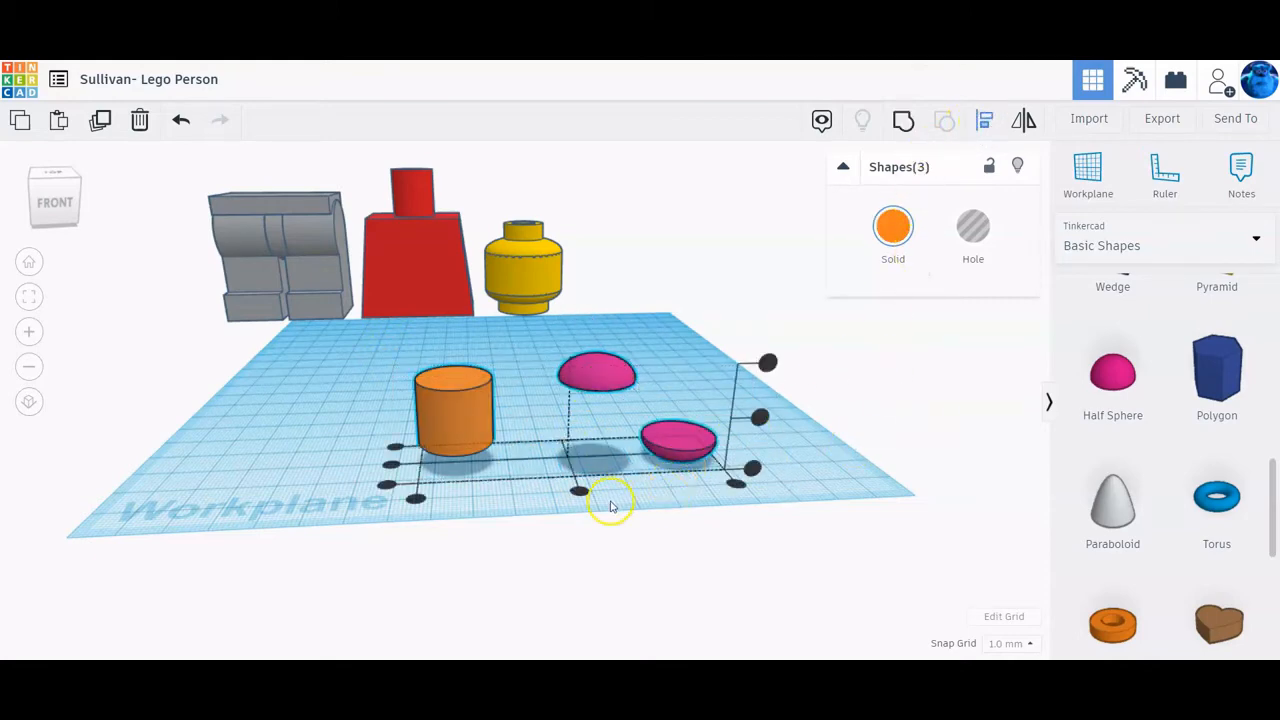
pyautogui.click(580, 491)
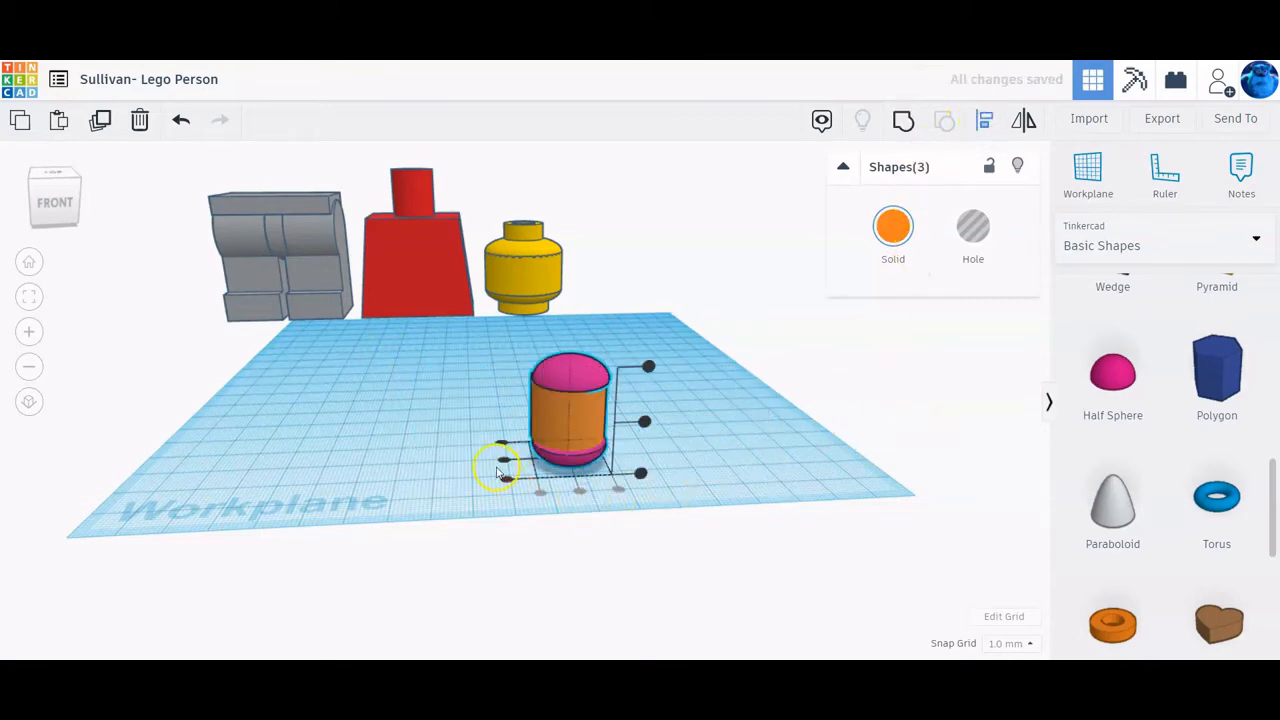
pyautogui.click(506, 459)
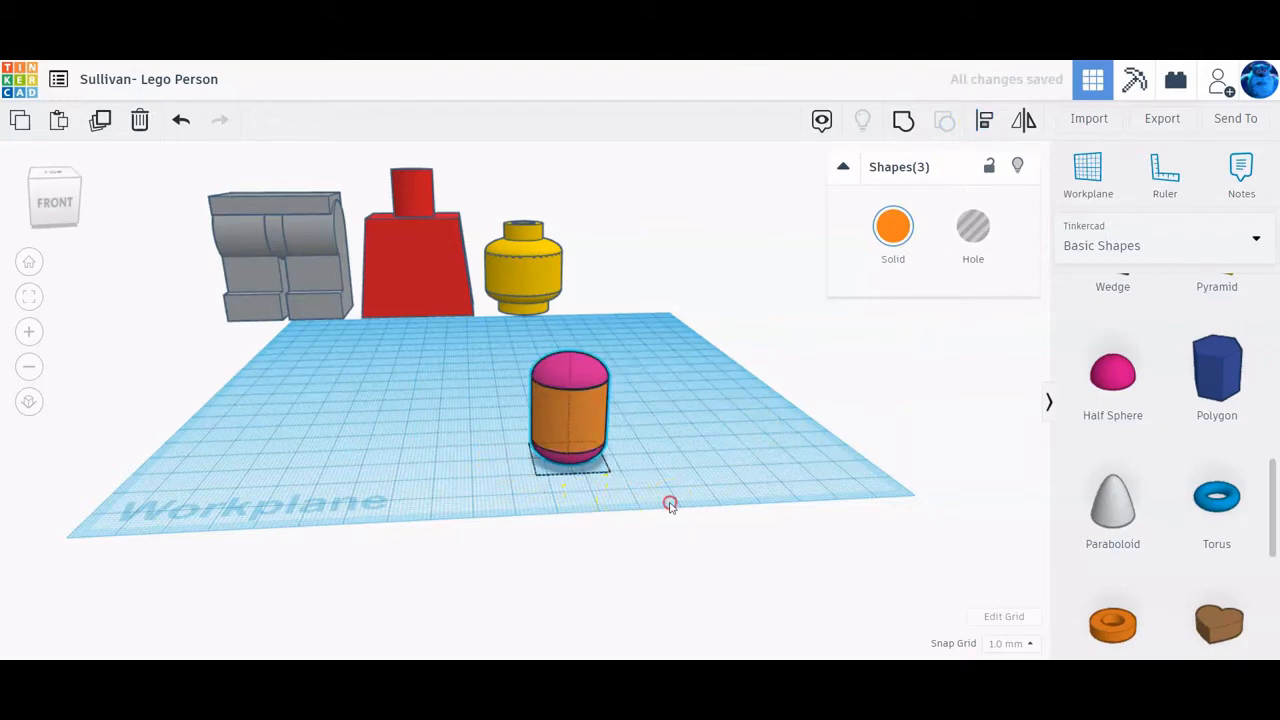
pyautogui.moveTo(669, 503); pyautogui.dragTo(614, 502, button='right')
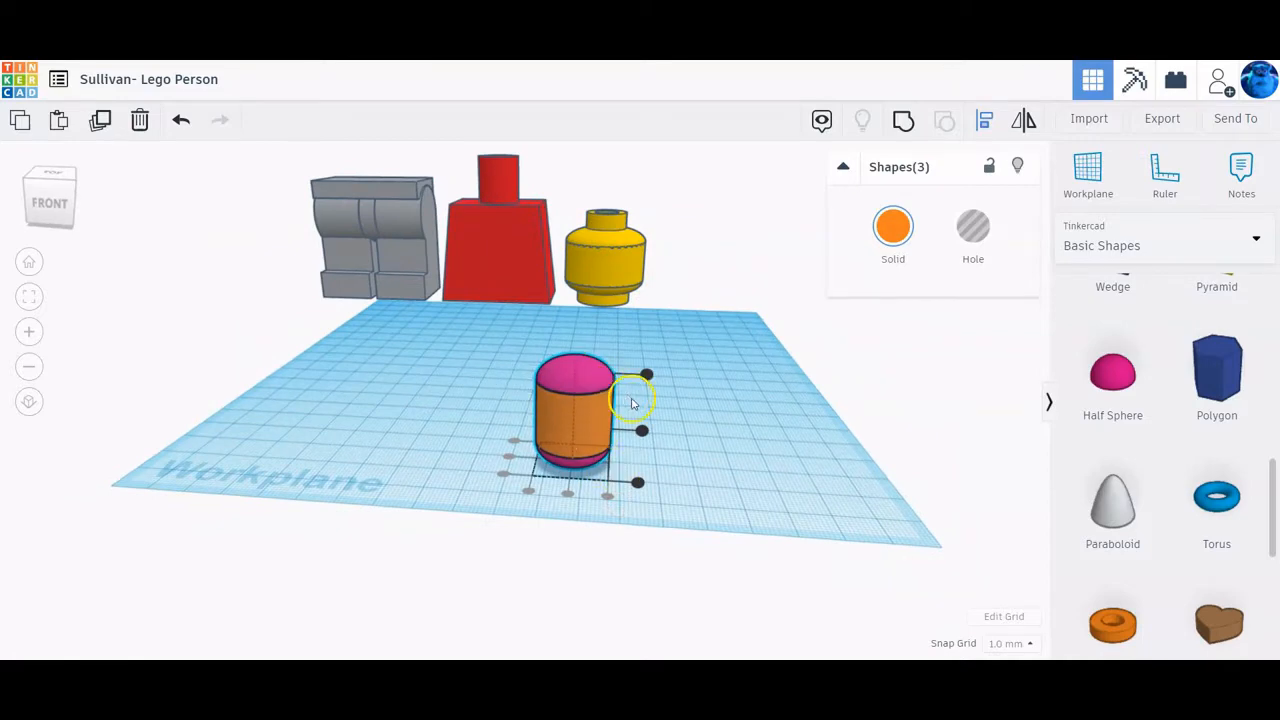
pyautogui.click(656, 462)
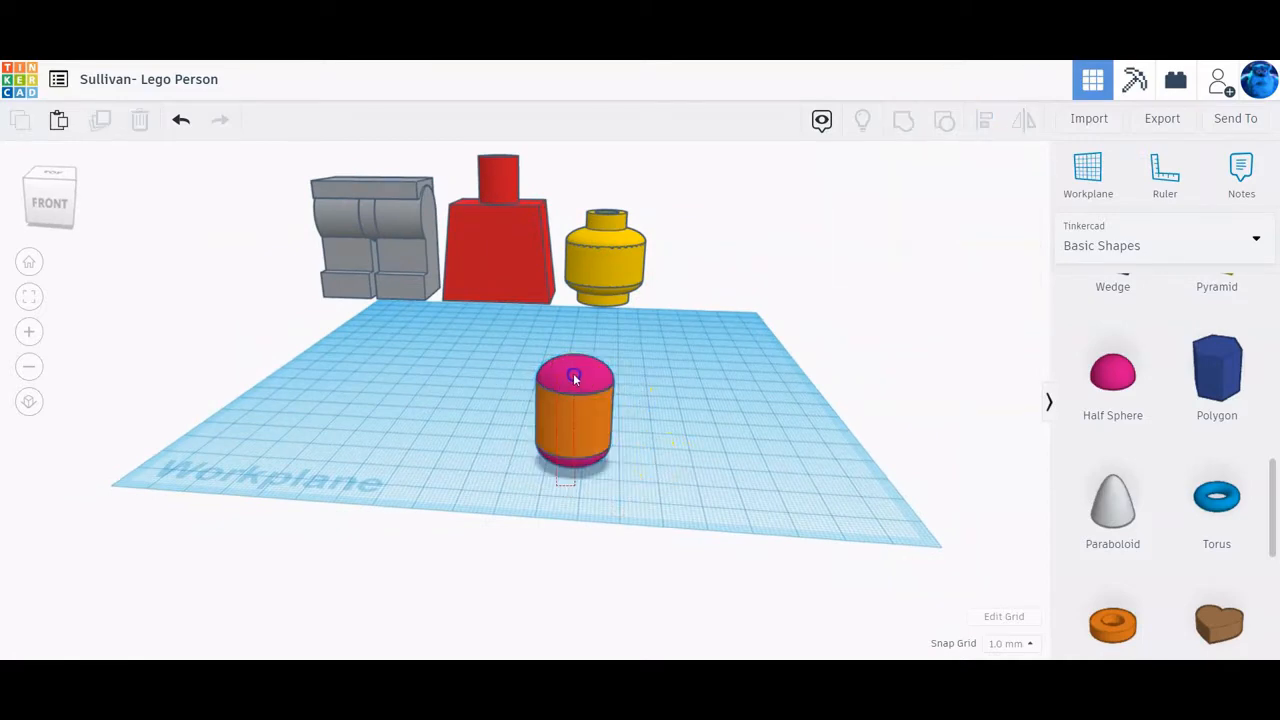
pyautogui.click(574, 368)
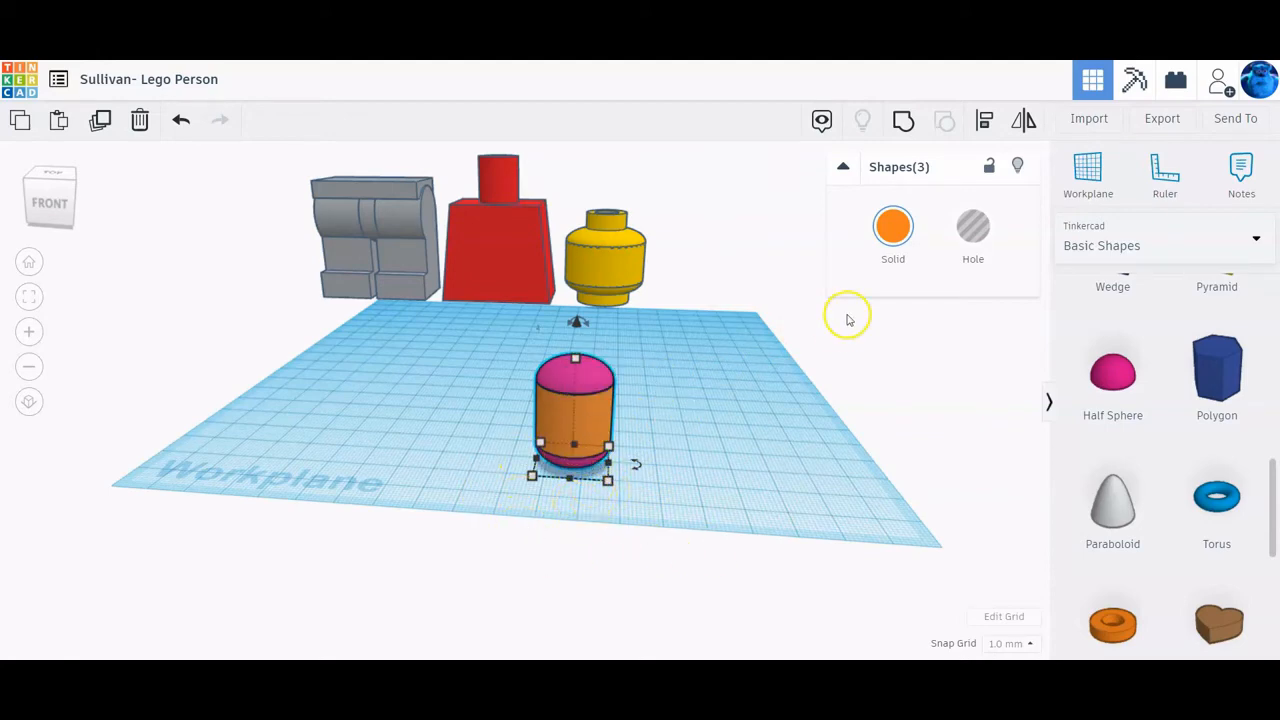
# Step: Group the three capsule shapes, colour the result red and move it about 71 mm sideways, clear of the working area
pyautogui.moveTo(575, 359)
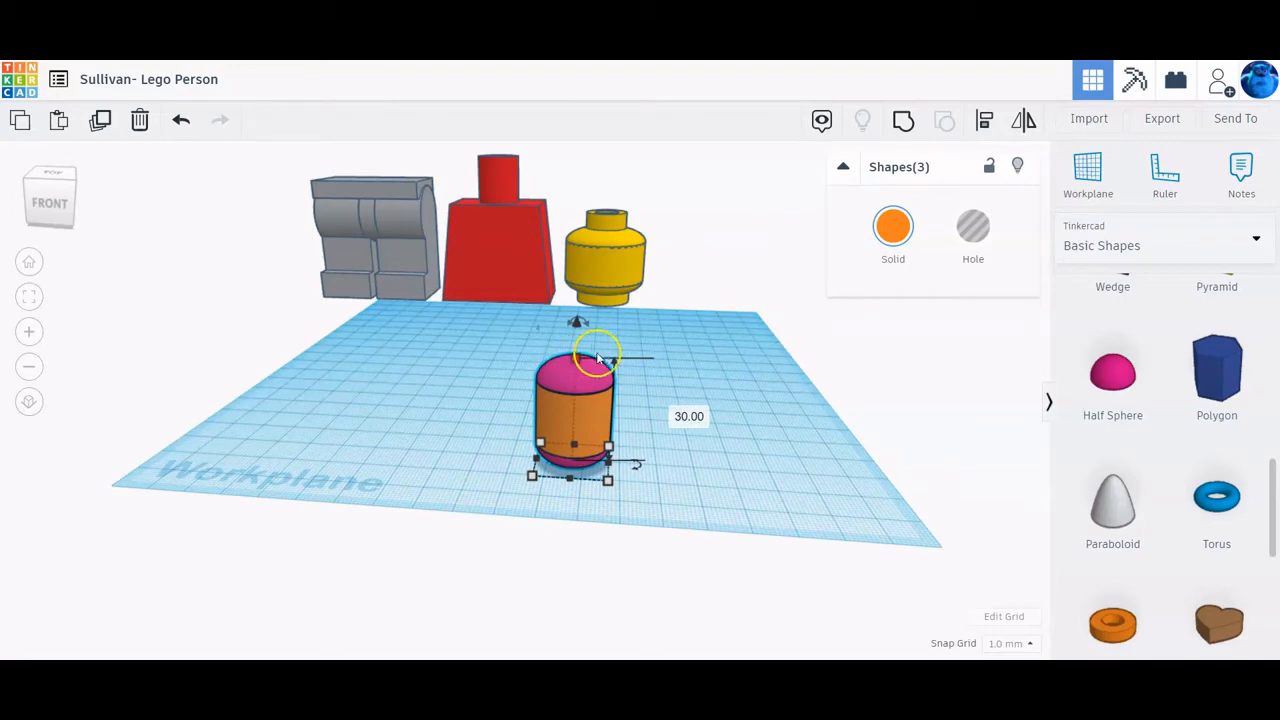
pyautogui.click(905, 121)
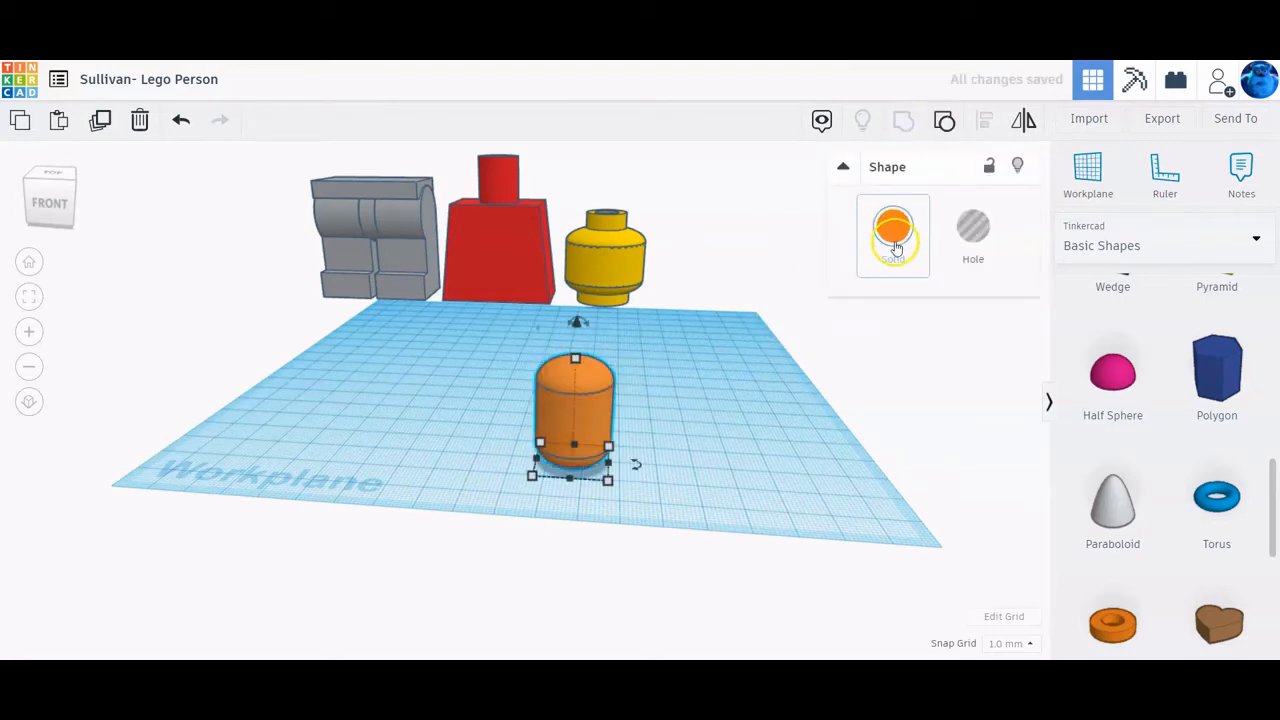
pyautogui.click(894, 240)
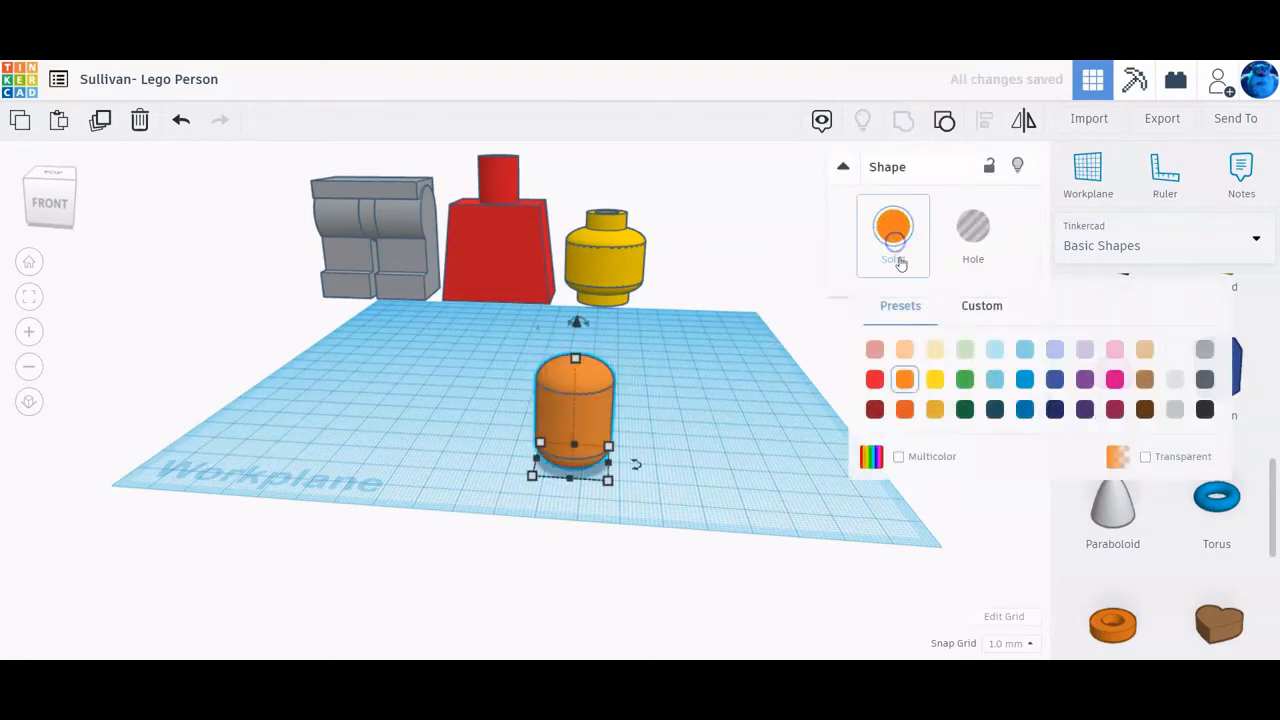
pyautogui.click(875, 381)
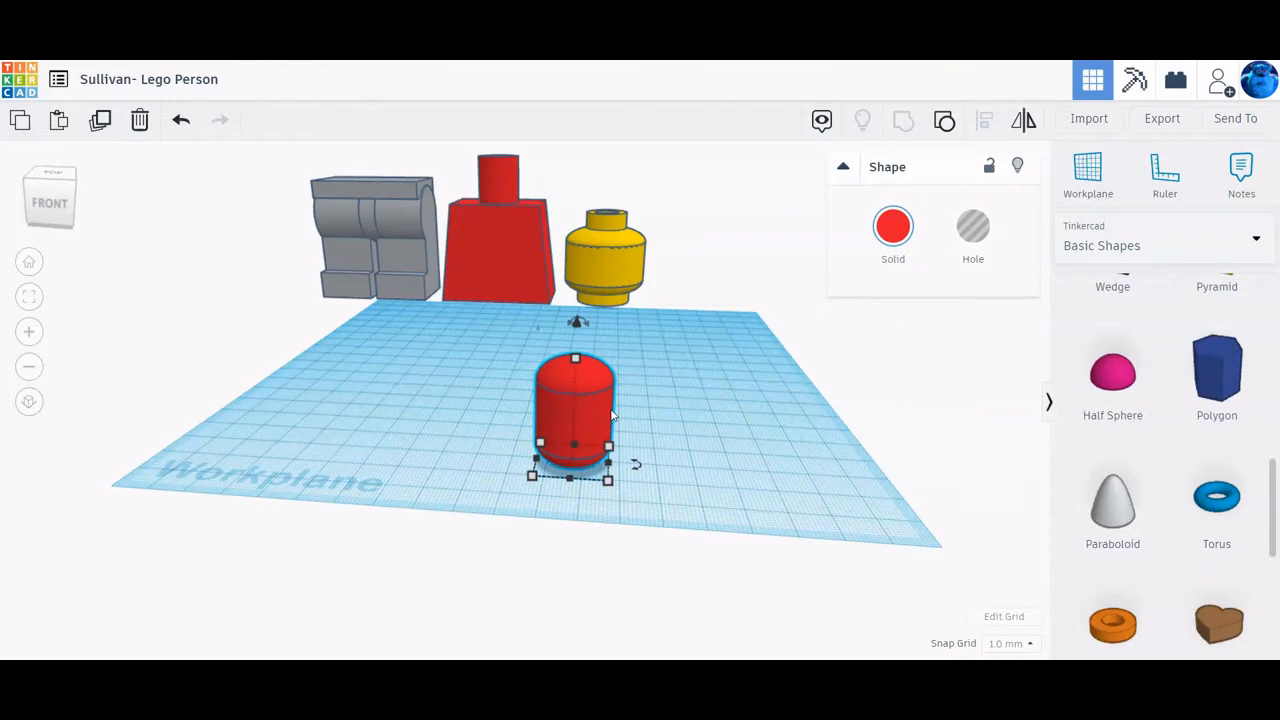
pyautogui.moveTo(600, 413); pyautogui.dragTo(346, 383)
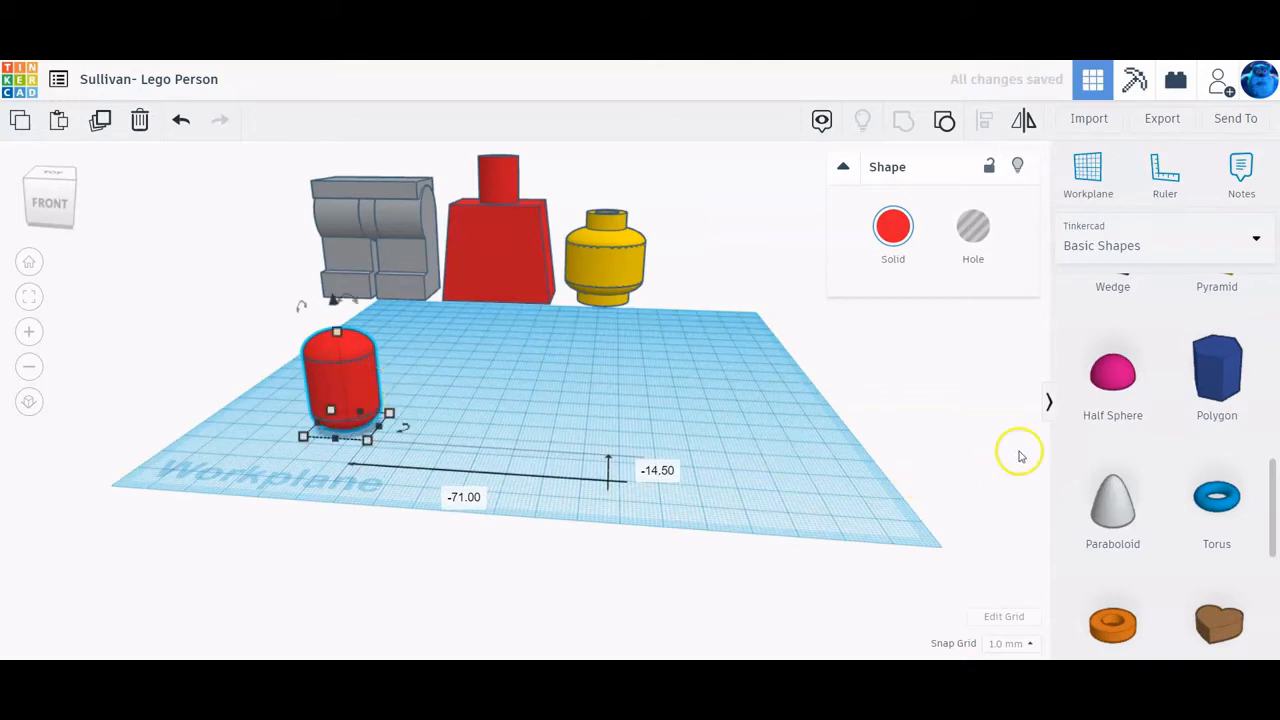
# Step: Add a solid cylinder near the front of the workplane and set its sides to 64
pyautogui.scroll(5, 1168, 460)
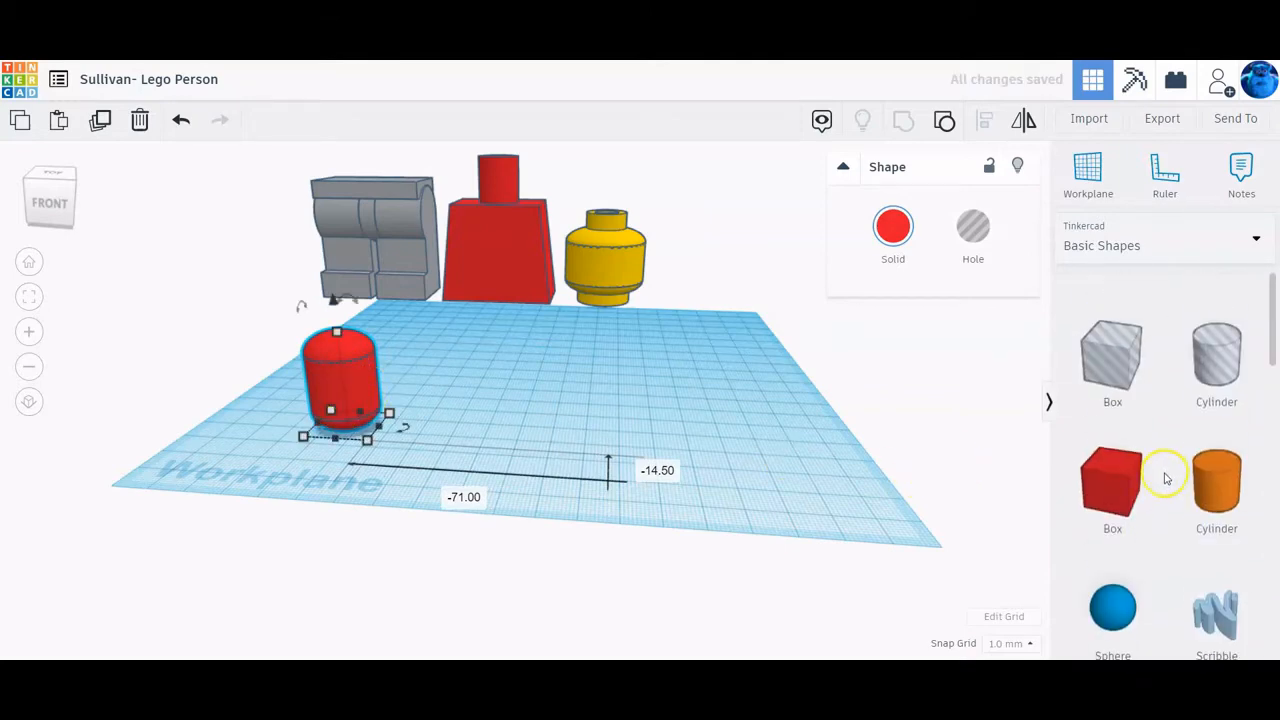
pyautogui.scroll(-1, 1165, 479)
pyautogui.moveTo(1220, 472); pyautogui.dragTo(605, 472)
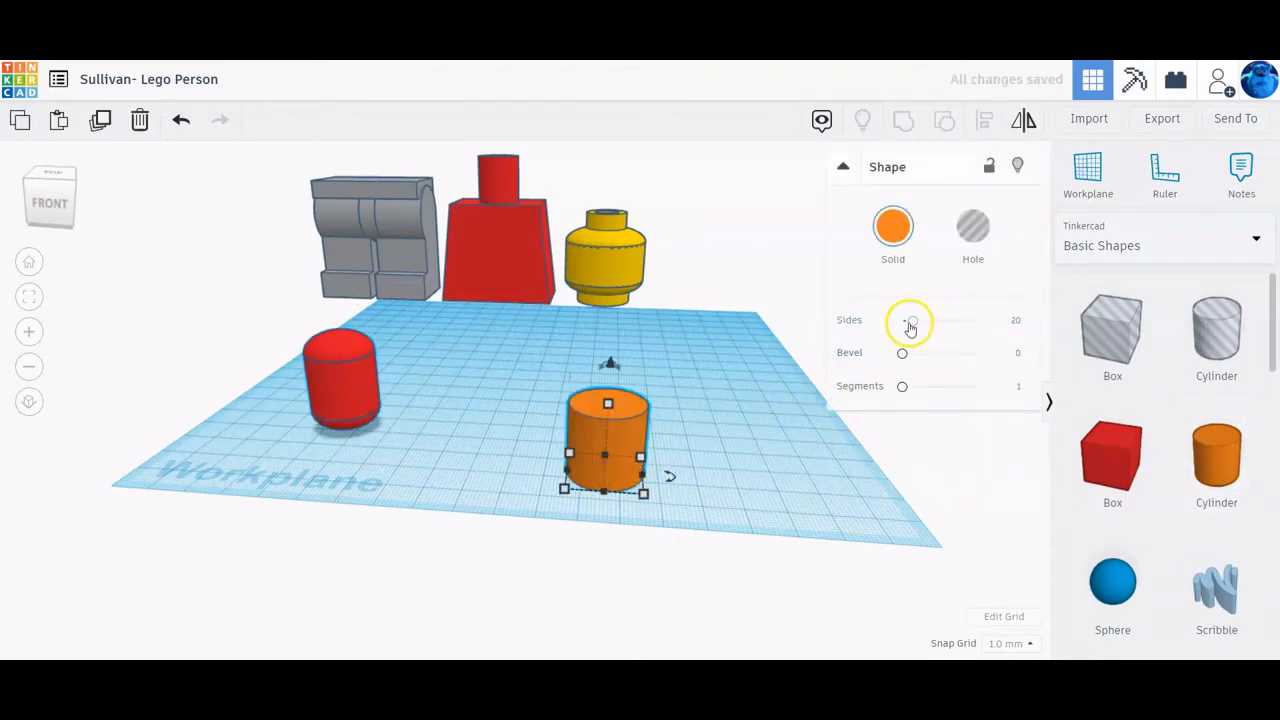
pyautogui.moveTo(912, 322); pyautogui.dragTo(1012, 322)
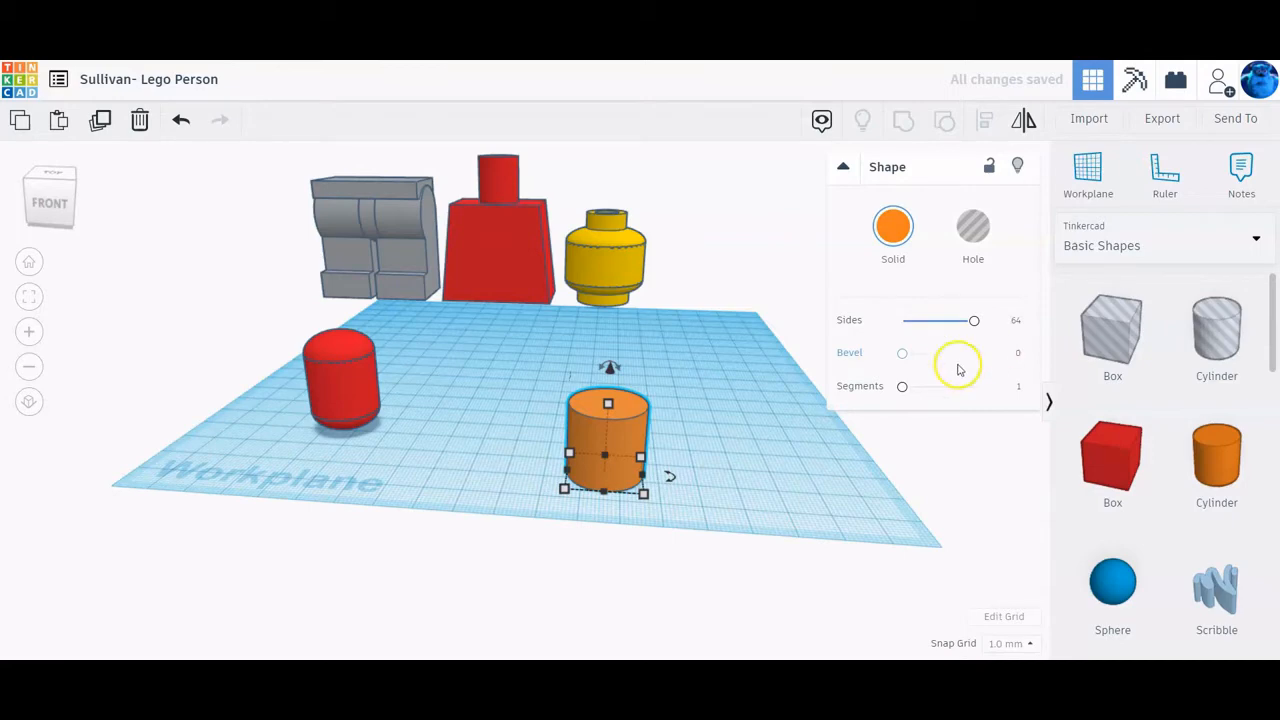
# Step: Set the new cylinder's length and width to 10 mm each
pyautogui.moveTo(607, 406)
pyautogui.click(705, 442)
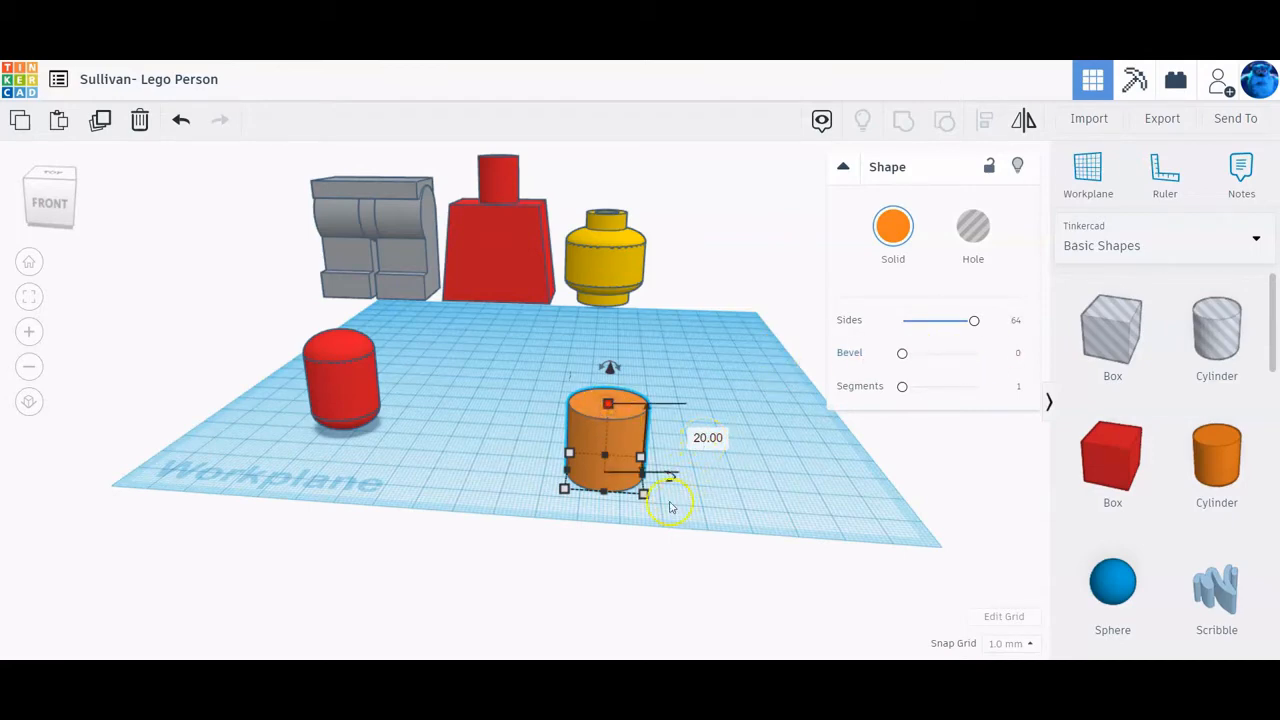
pyautogui.moveTo(643, 494)
pyautogui.click(604, 557)
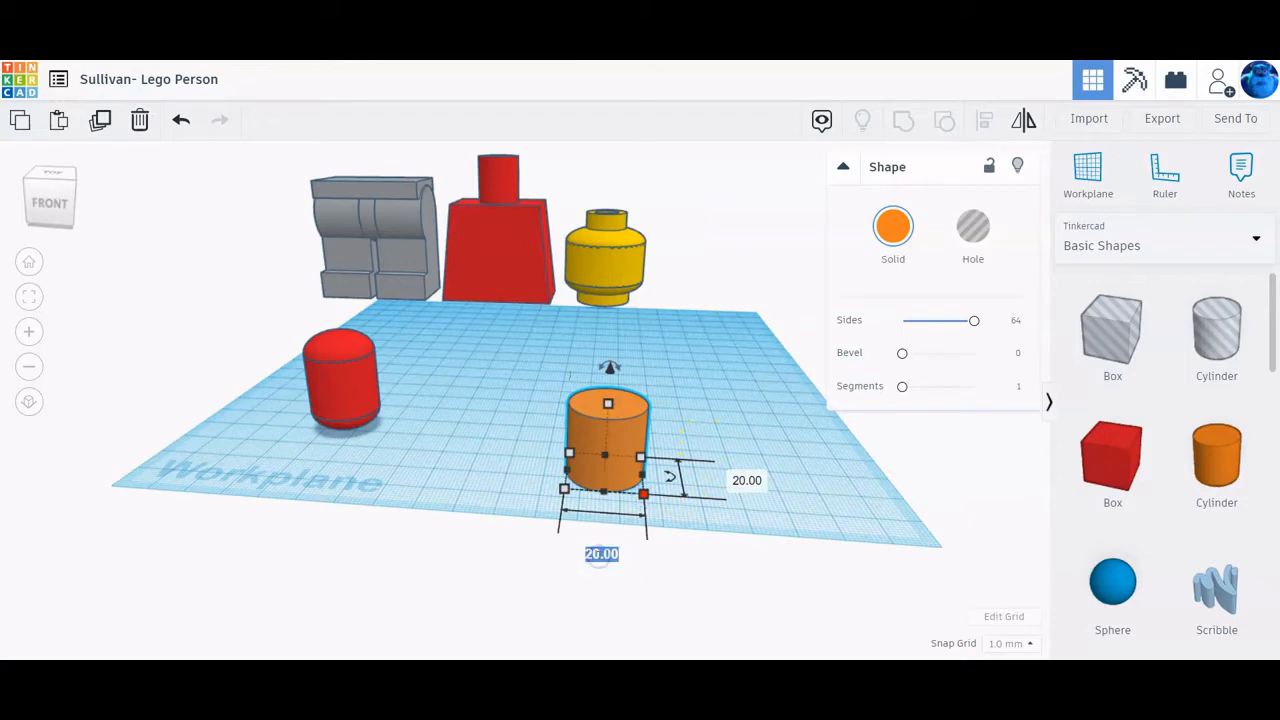
pyautogui.write('10')
pyautogui.press('Return')
pyautogui.click(716, 478)
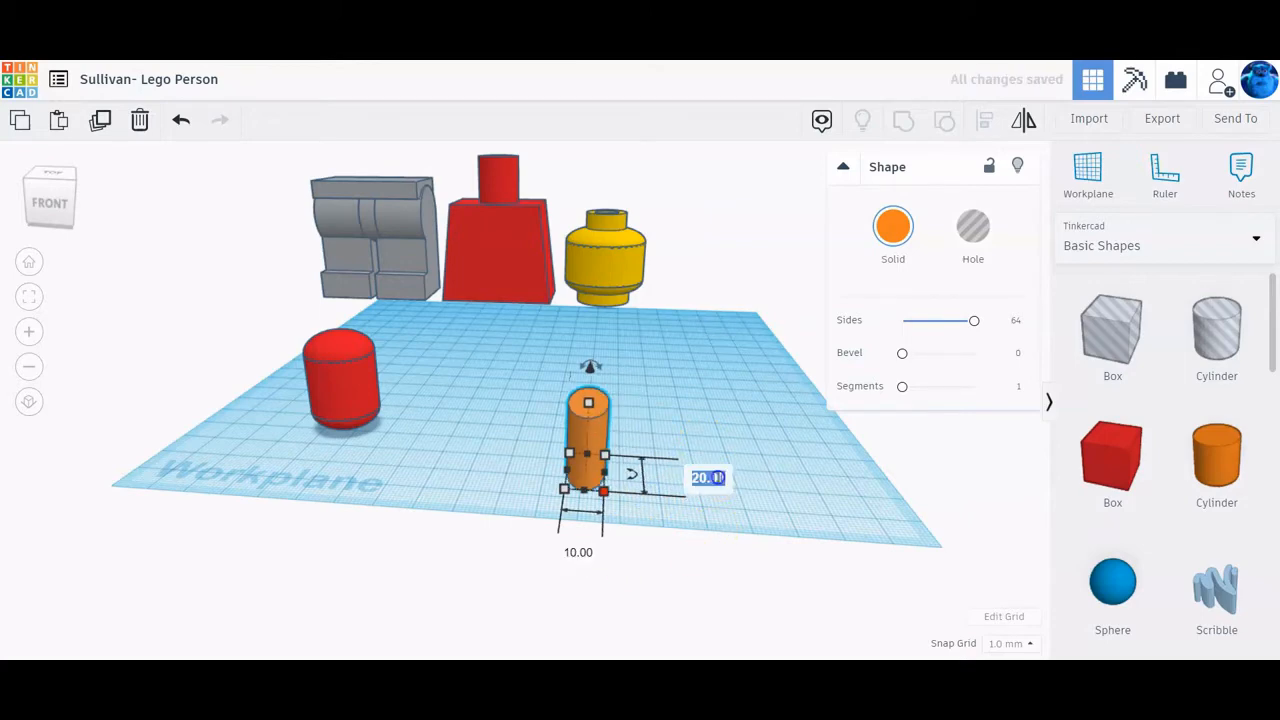
pyautogui.write('10')
pyautogui.press('Return')
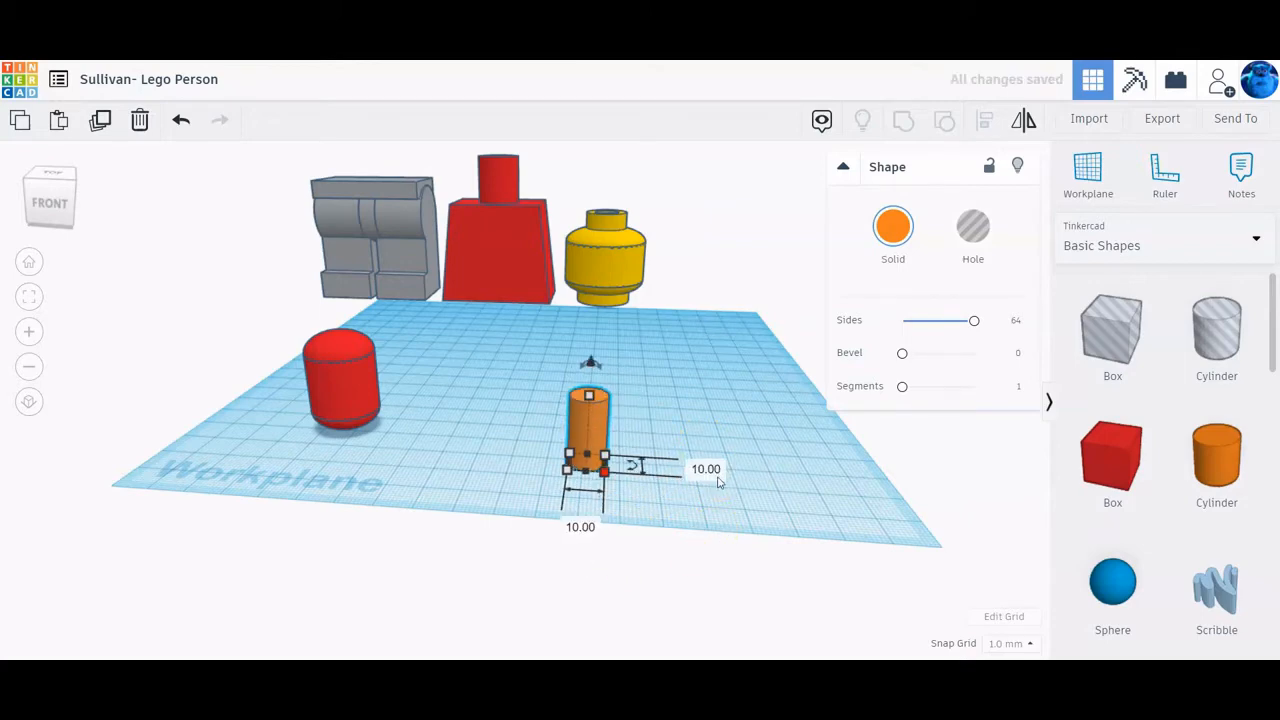
pyautogui.click(693, 502)
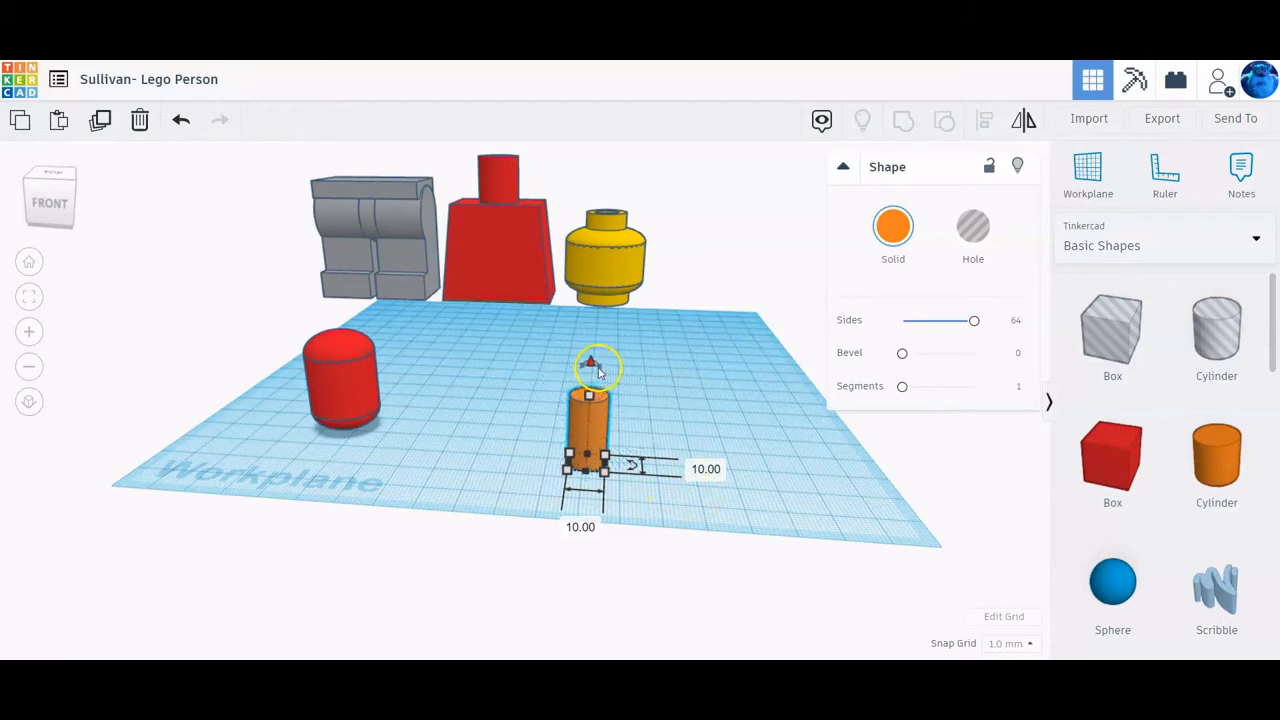
# Step: Rotate the thin cylinder onto its side and move it to the front right corner of the workplane
pyautogui.moveTo(598, 372); pyautogui.dragTo(594, 452)
pyautogui.moveTo(612, 437); pyautogui.dragTo(833, 498)
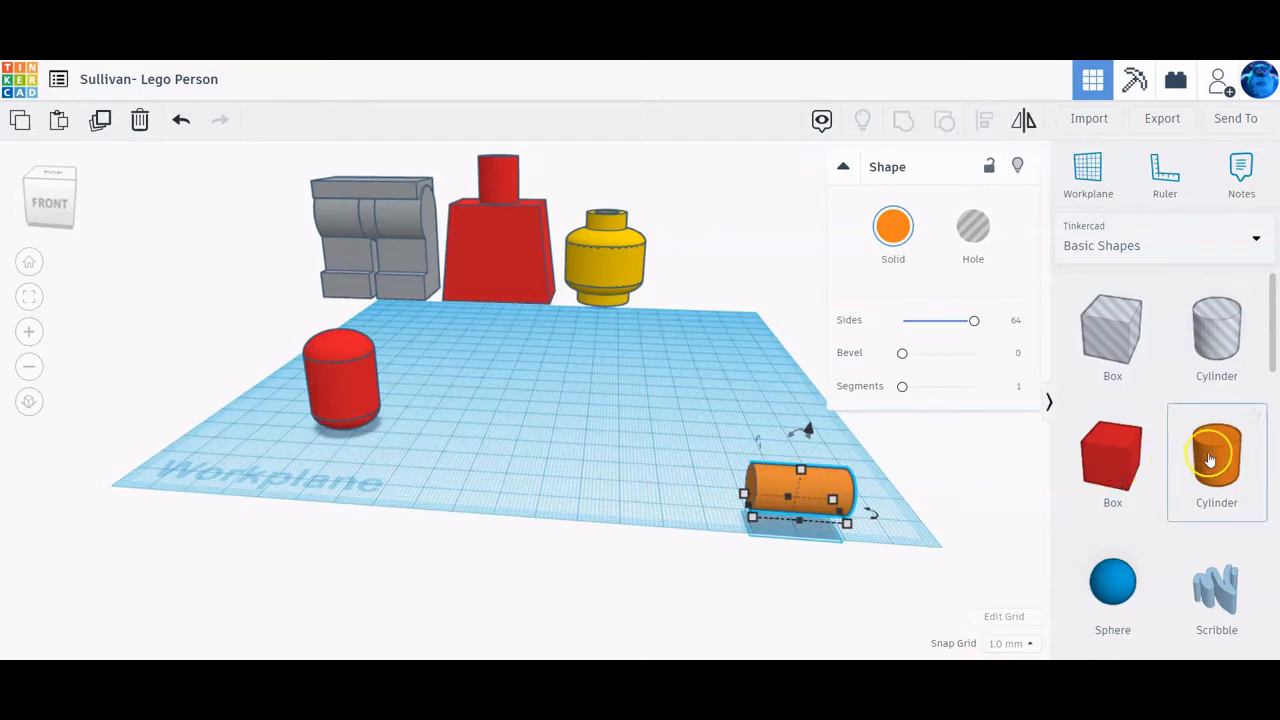
# Step: Add another solid cylinder between the capsule and the thin cylinder, with a height of 18 mm and 64 sides
pyautogui.moveTo(1215, 457); pyautogui.dragTo(510, 484)
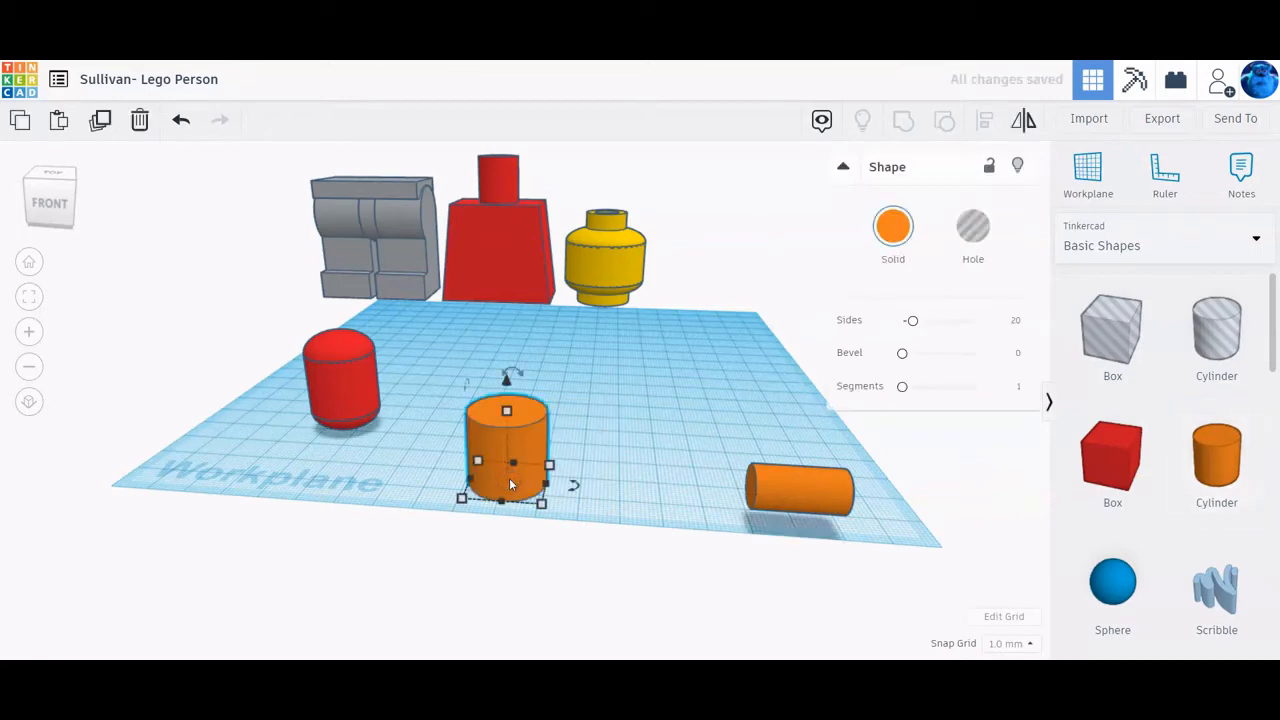
pyautogui.click(507, 412)
pyautogui.click(621, 449)
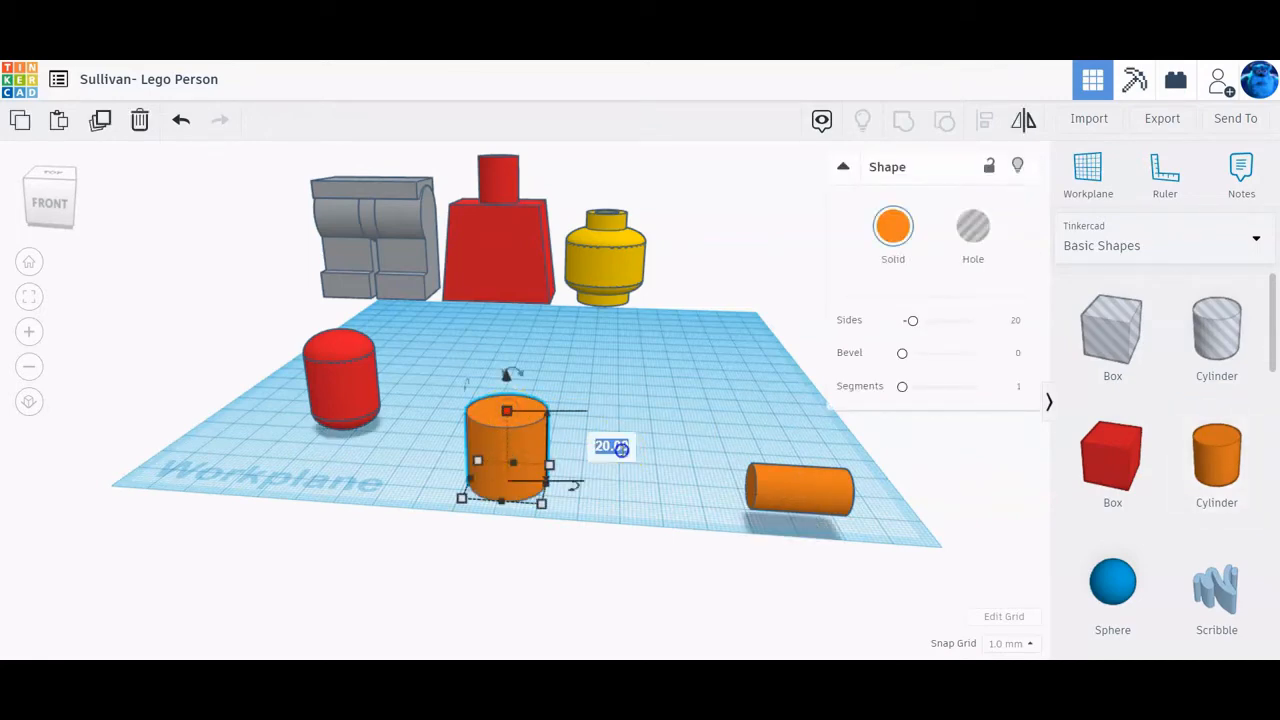
pyautogui.write('18')
pyautogui.press('Return')
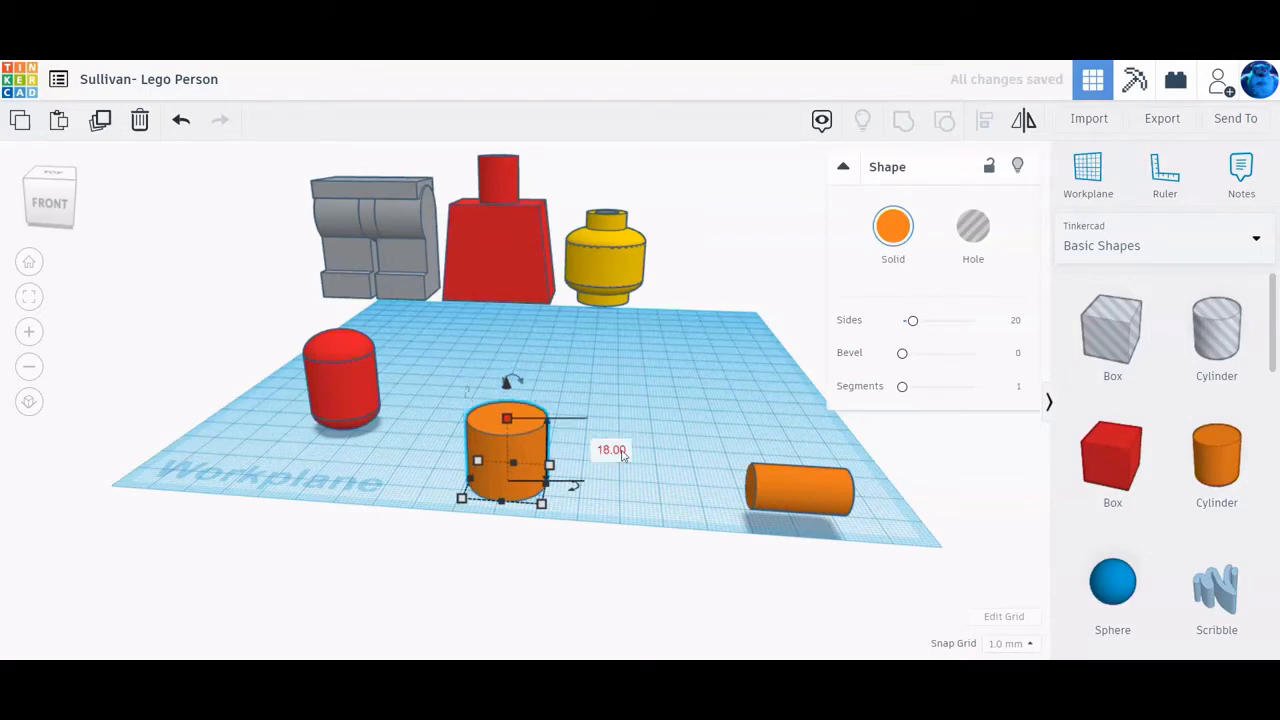
pyautogui.moveTo(911, 320); pyautogui.dragTo(1013, 323)
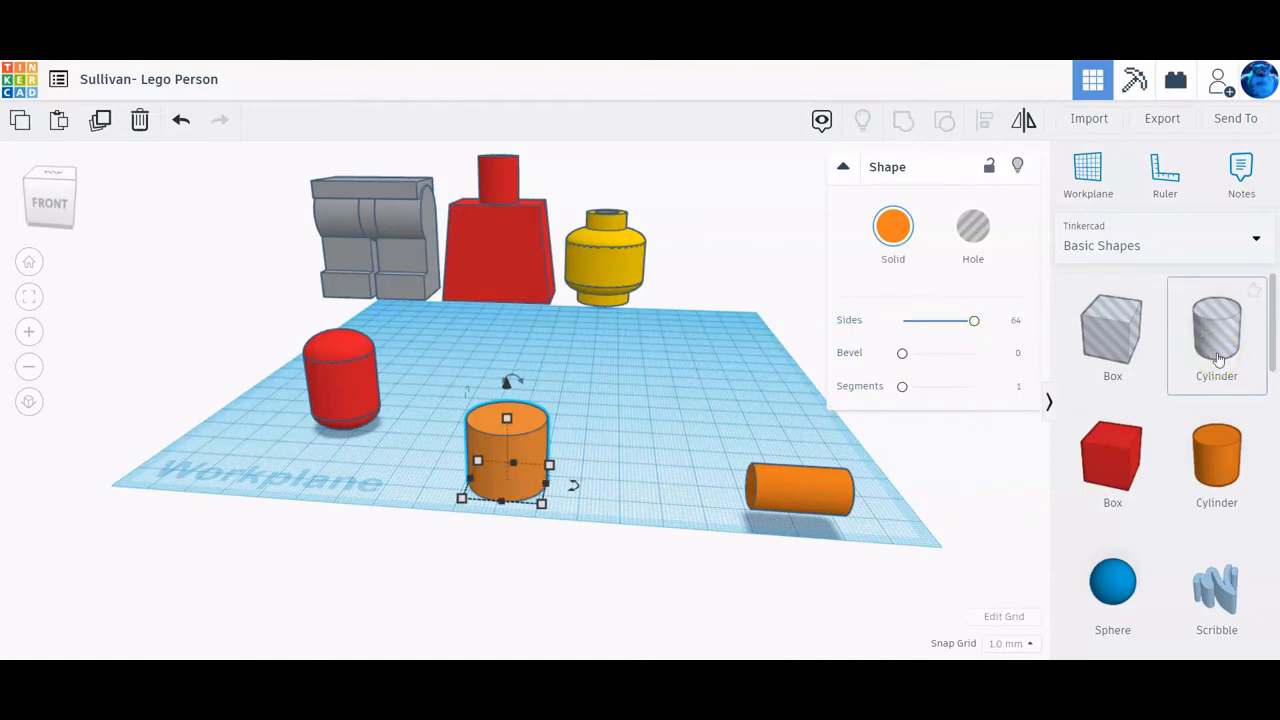
# Step: Add a cylinder hole beside the 18 mm tall cylinder and set its length and width to 12 mm
pyautogui.moveTo(1201, 362); pyautogui.dragTo(611, 491)
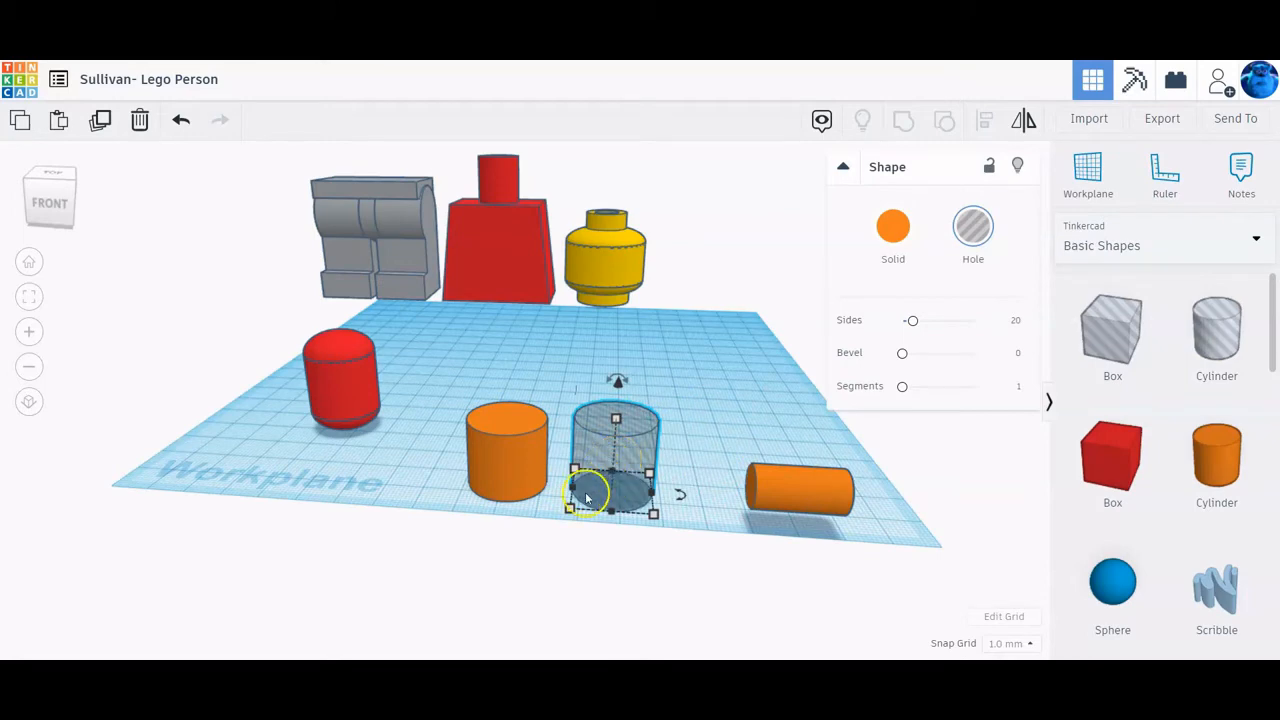
pyautogui.click(610, 580)
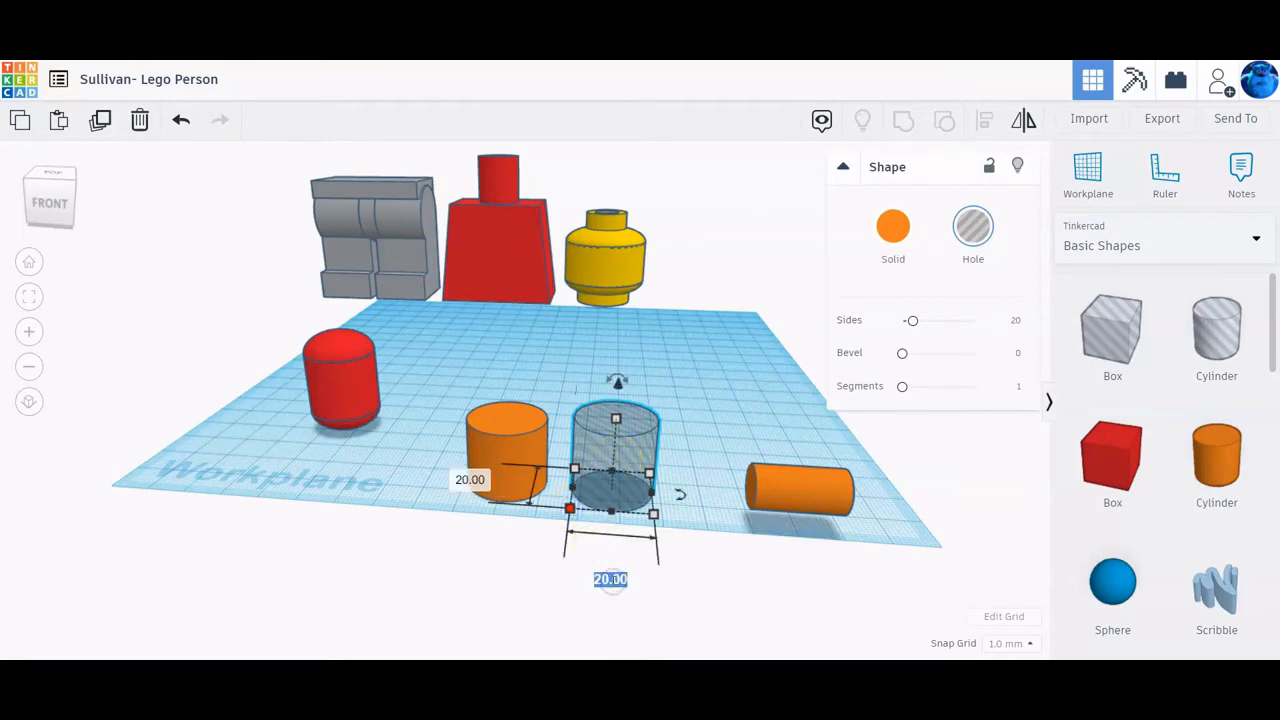
pyautogui.write('12')
pyautogui.press('Return')
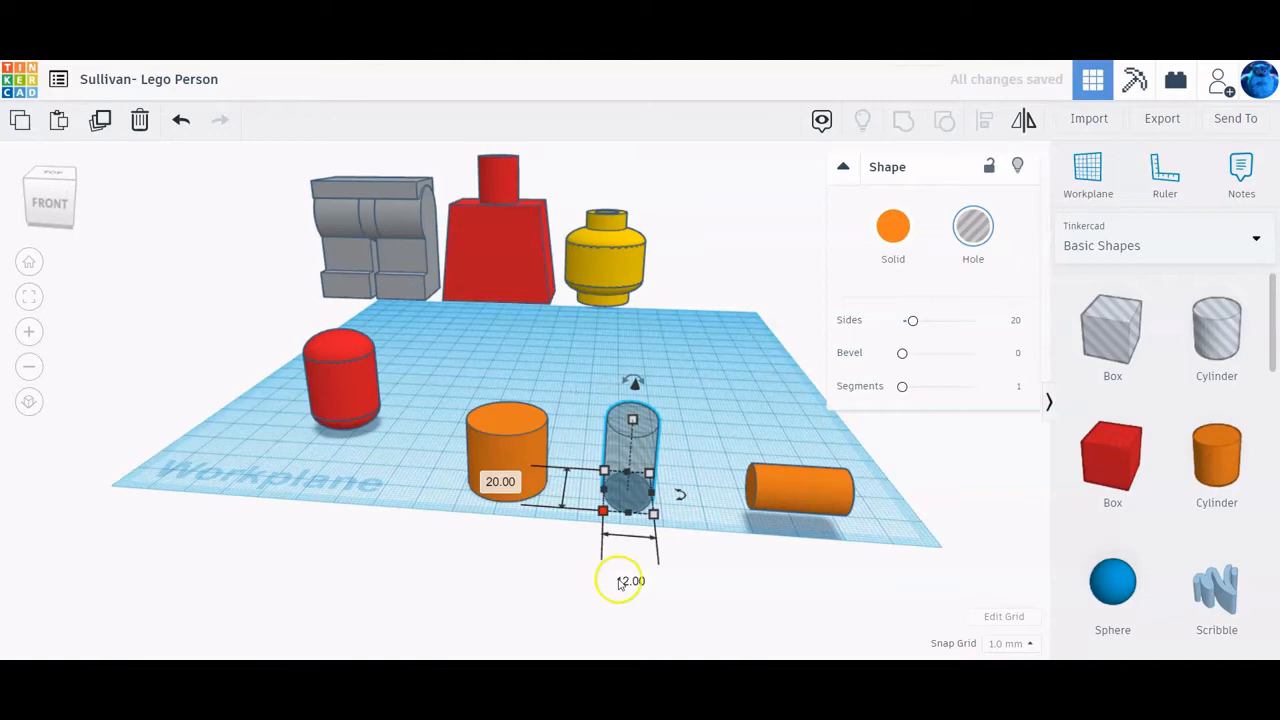
pyautogui.click(494, 481)
pyautogui.write('12')
pyautogui.press('Return')
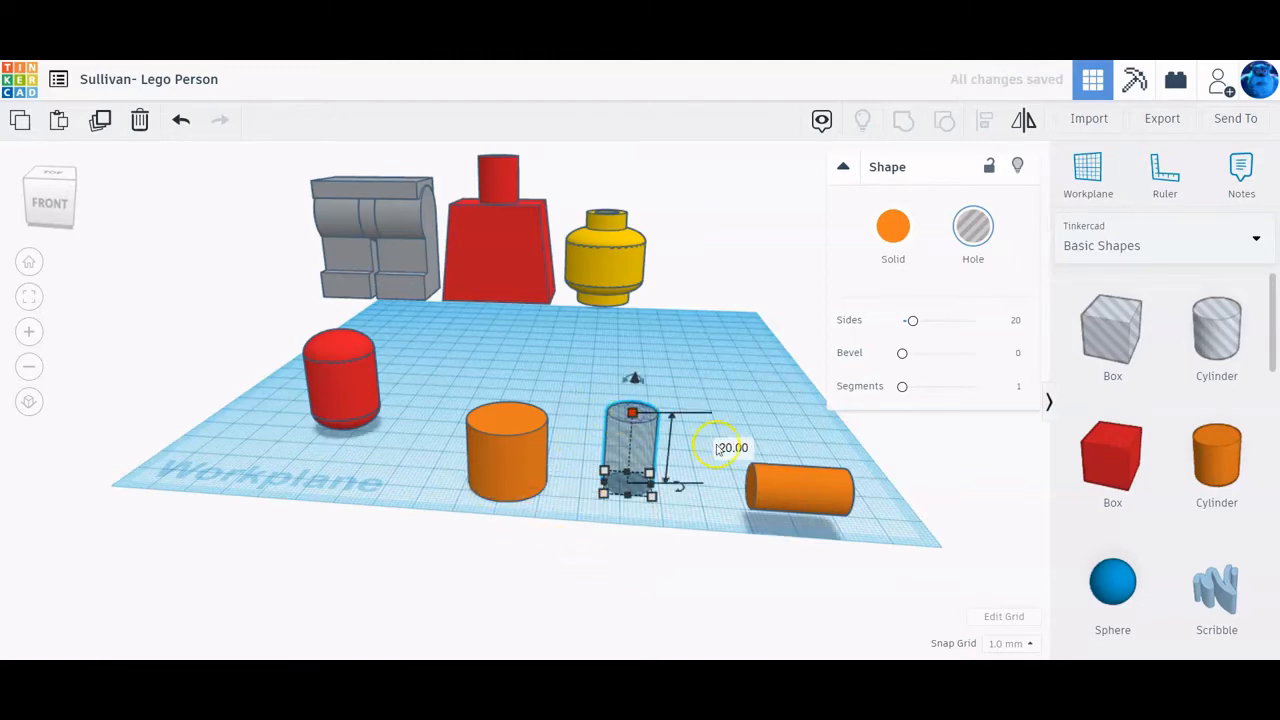
# Step: Set the cylinder hole's height to 30 mm and its sides to 64
pyautogui.click(733, 447)
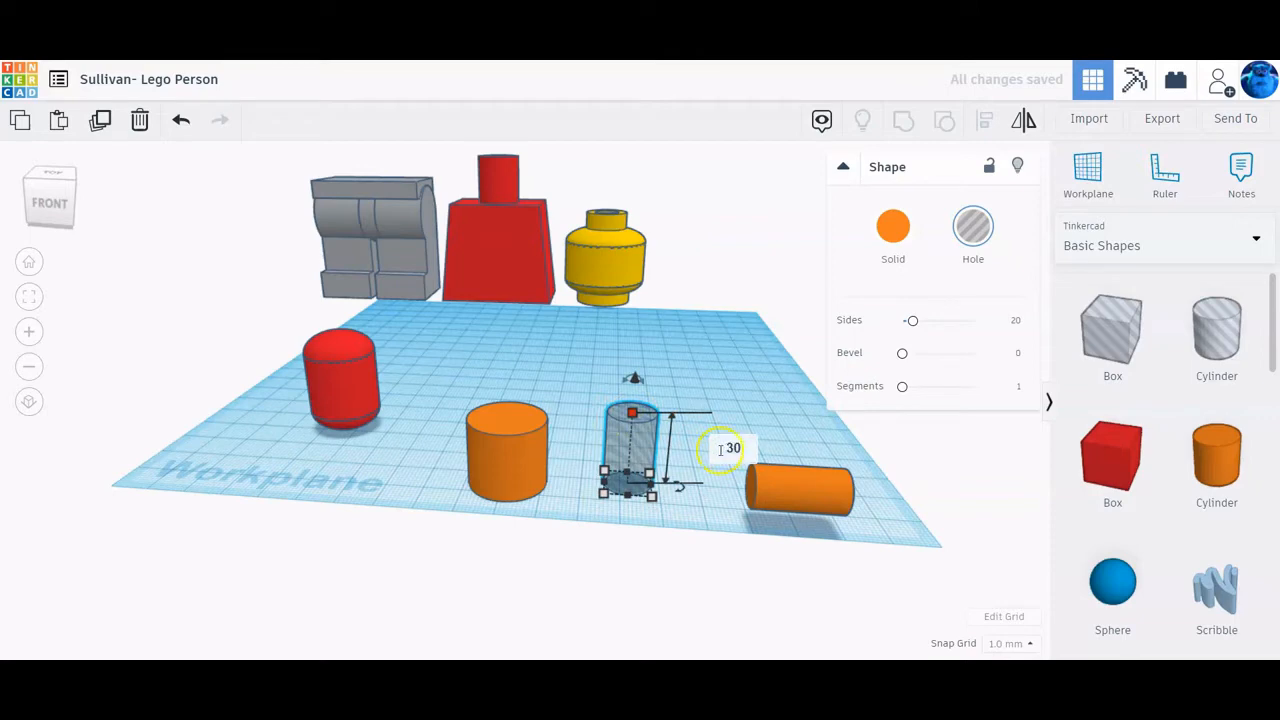
pyautogui.write('30')
pyautogui.moveTo(911, 320); pyautogui.dragTo(1021, 322)
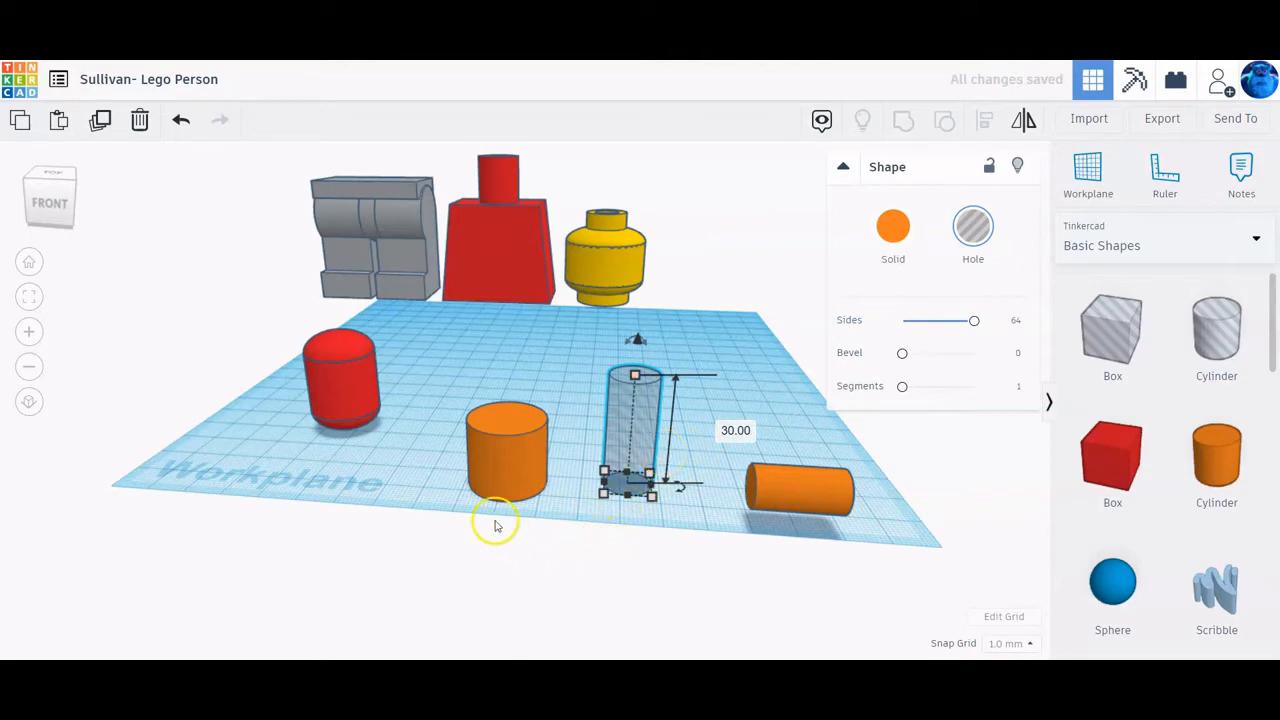
# Step: Align the solid cylinder and the cylinder hole on their centres in both horizontal directions and group them to cut a tube
pyautogui.moveTo(655, 482); pyautogui.dragTo(668, 418)
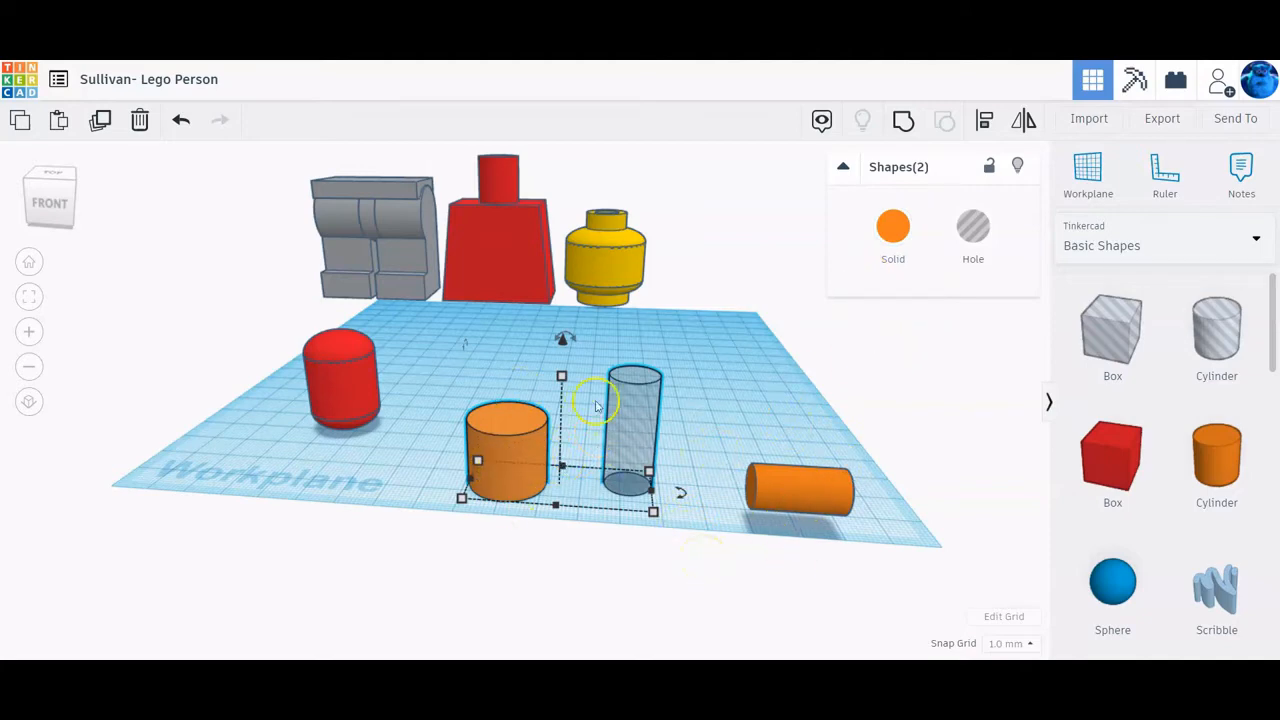
pyautogui.click(984, 120)
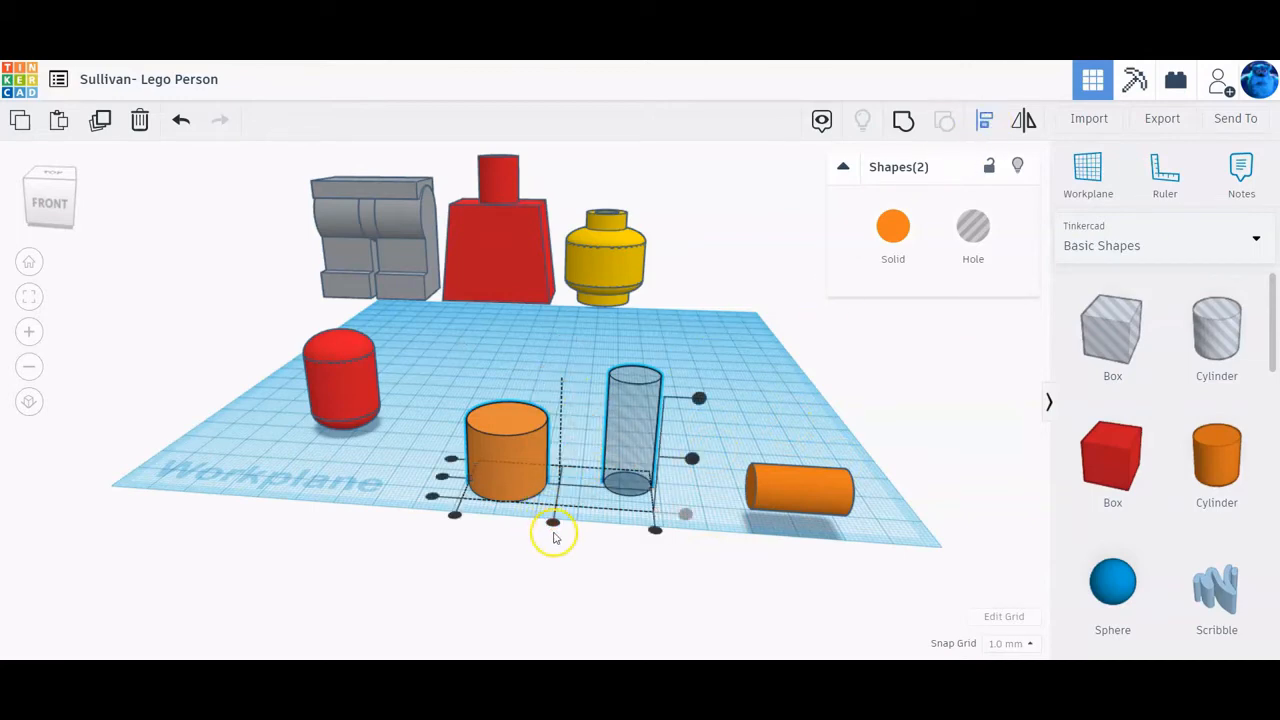
pyautogui.click(552, 522)
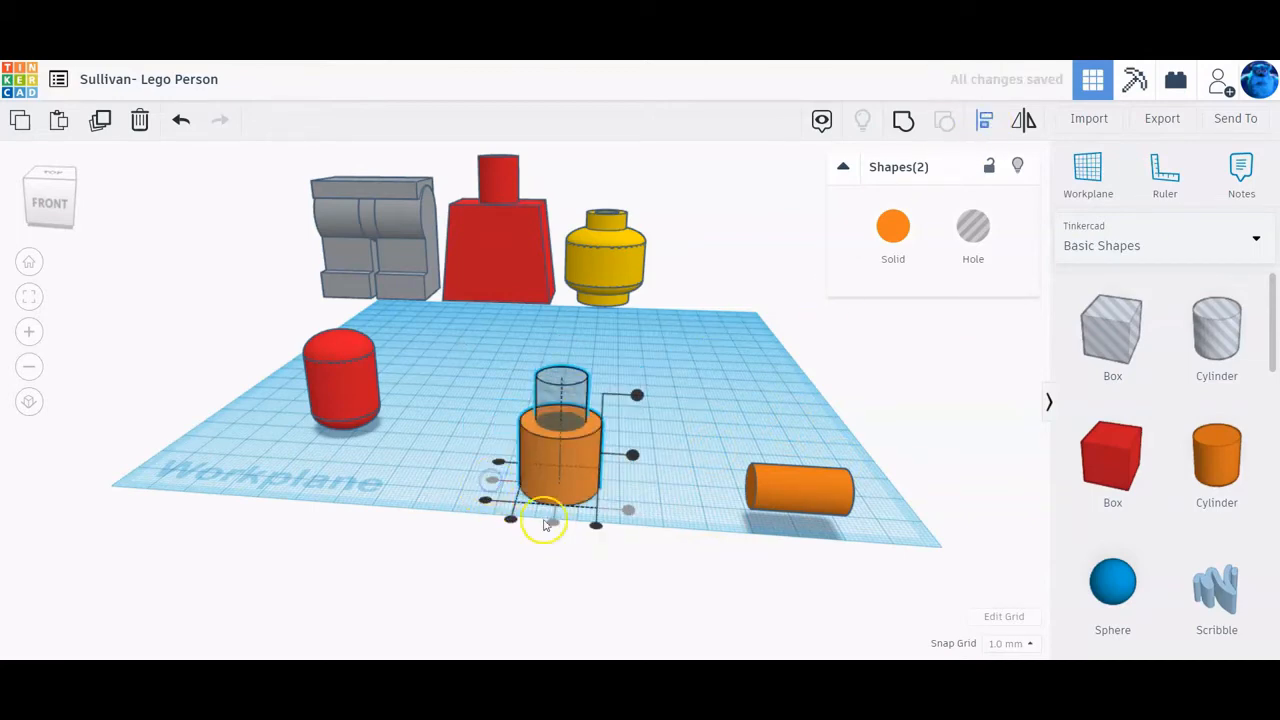
pyautogui.click(903, 120)
pyautogui.moveTo(640, 490)
pyautogui.mouseDown(button='right')
pyautogui.moveTo(640, 617)
pyautogui.moveTo(636, 478)
pyautogui.mouseUp(button='right')
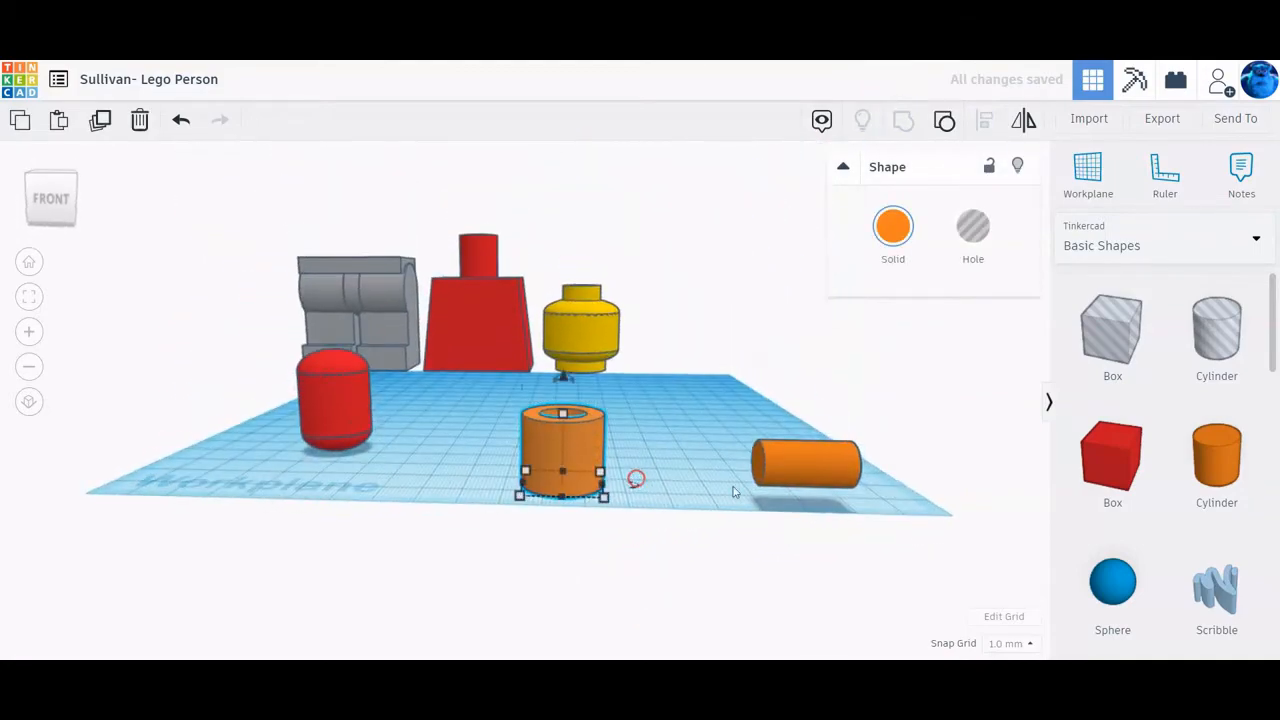
pyautogui.click(812, 459)
pyautogui.click(588, 452)
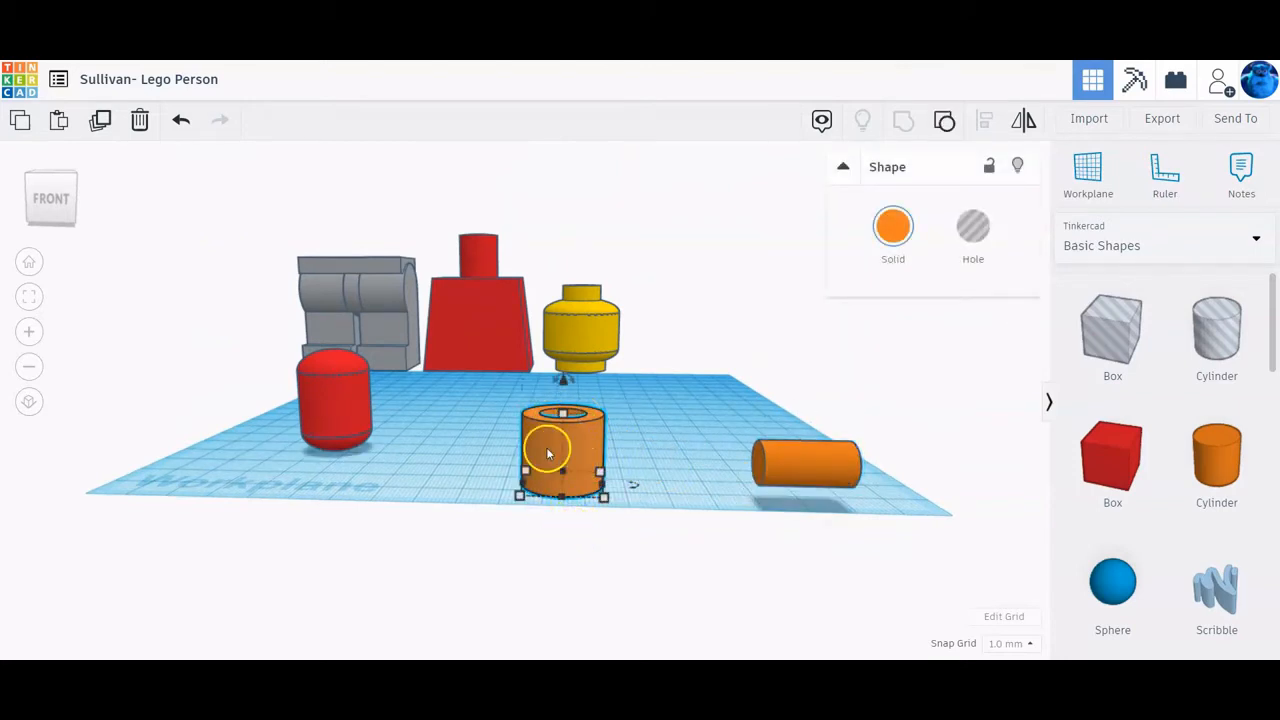
# Step: Add a box hole behind the tube and set its front-to-back size to 11 mm
pyautogui.moveTo(590, 510); pyautogui.dragTo(657, 566, button='right')
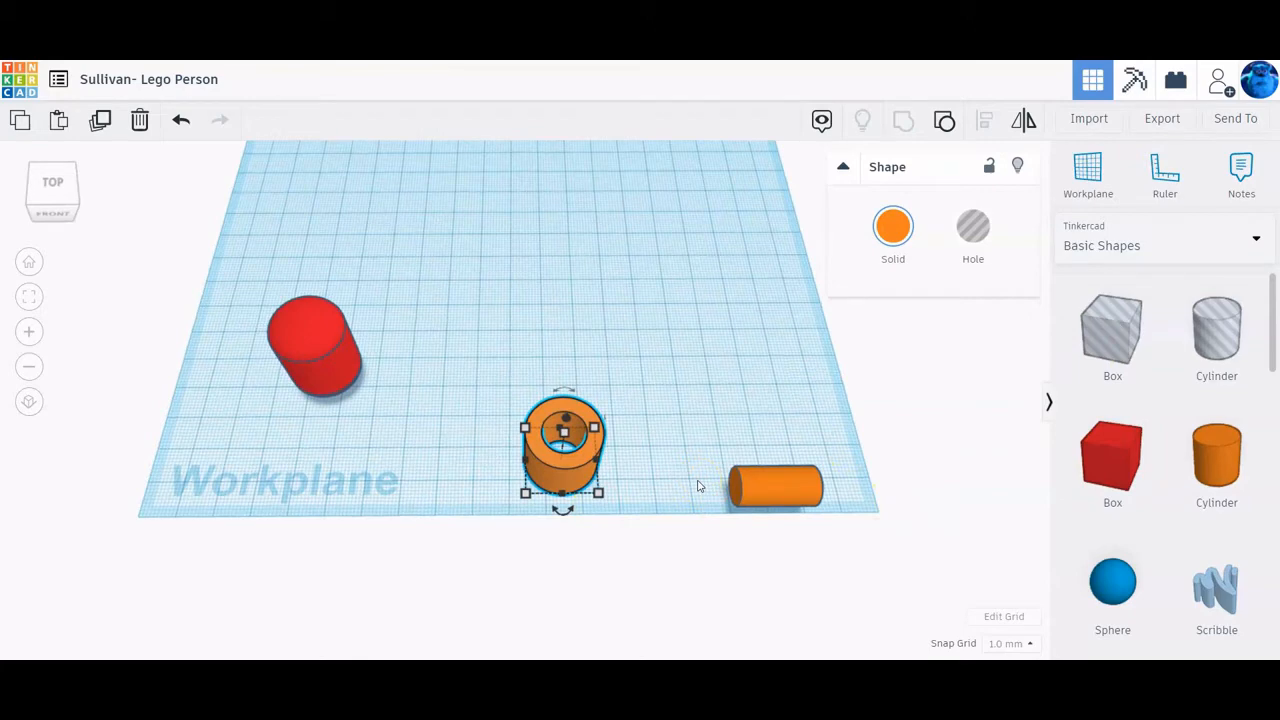
pyautogui.moveTo(1105, 332); pyautogui.dragTo(540, 333)
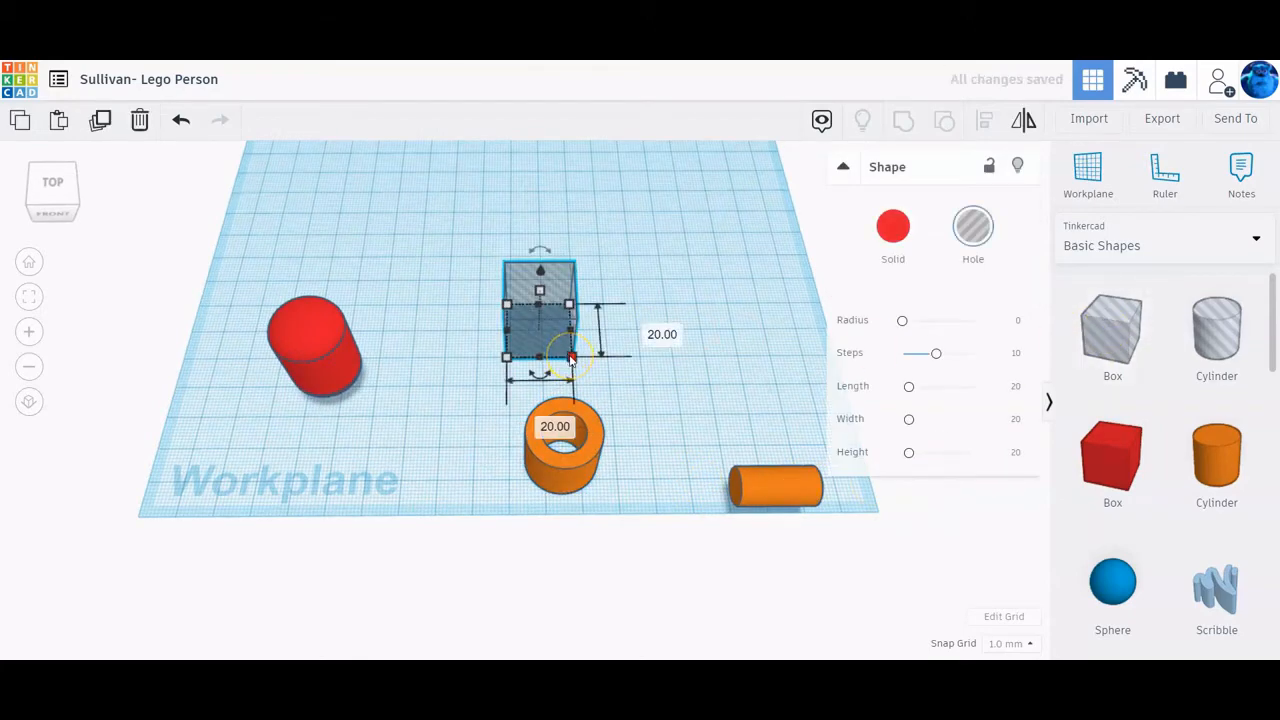
pyautogui.click(646, 334)
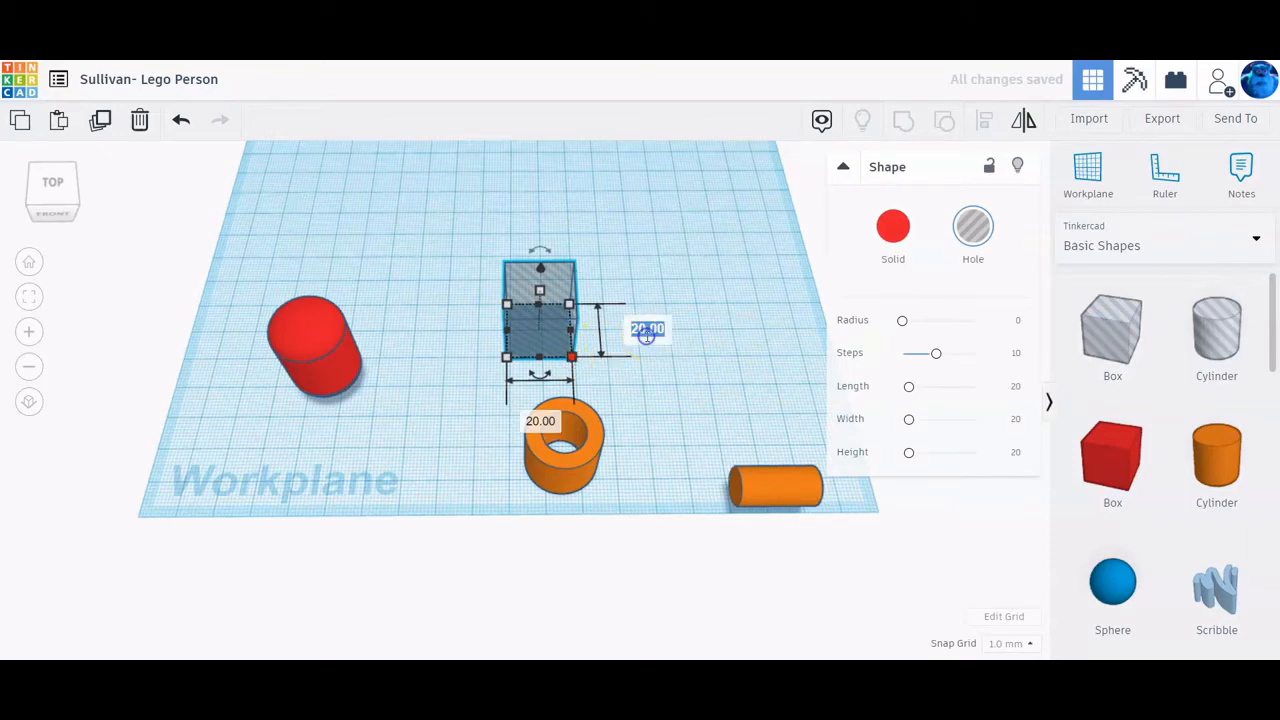
pyautogui.press('Return')
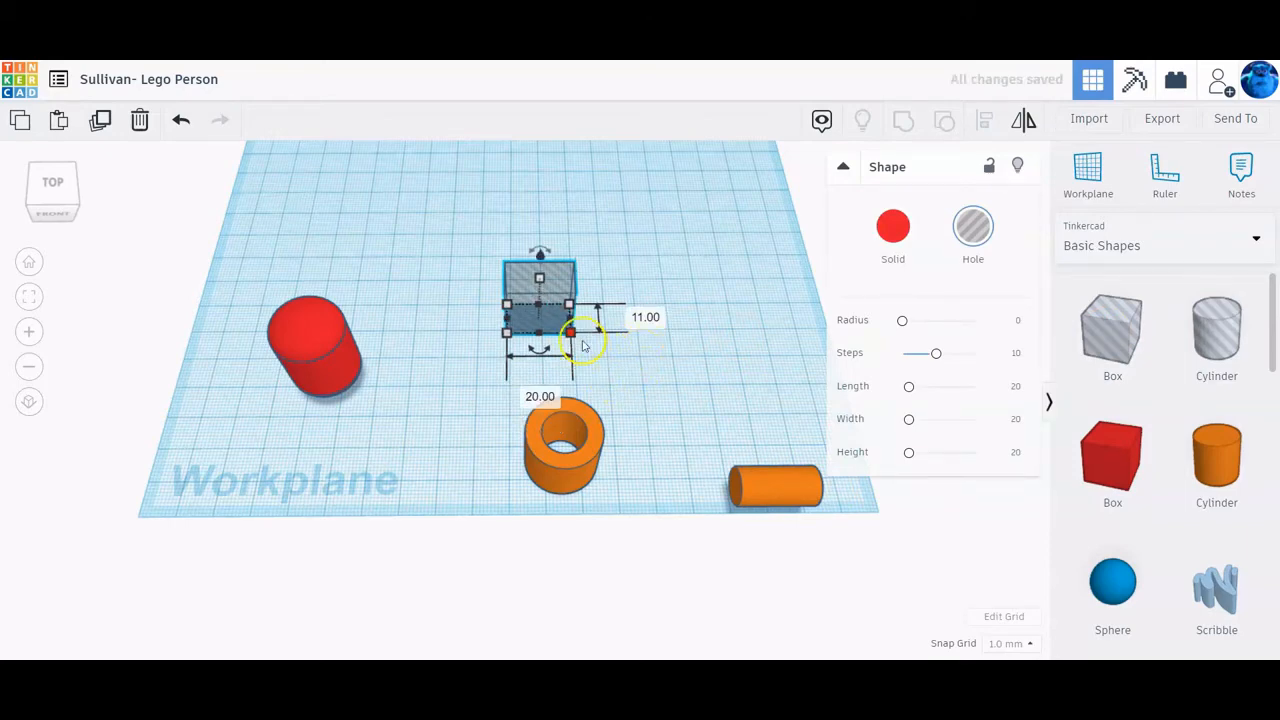
# Step: Align the box hole and the orange tube on their centres in the front-to-back direction
pyautogui.moveTo(500, 234); pyautogui.dragTo(640, 523)
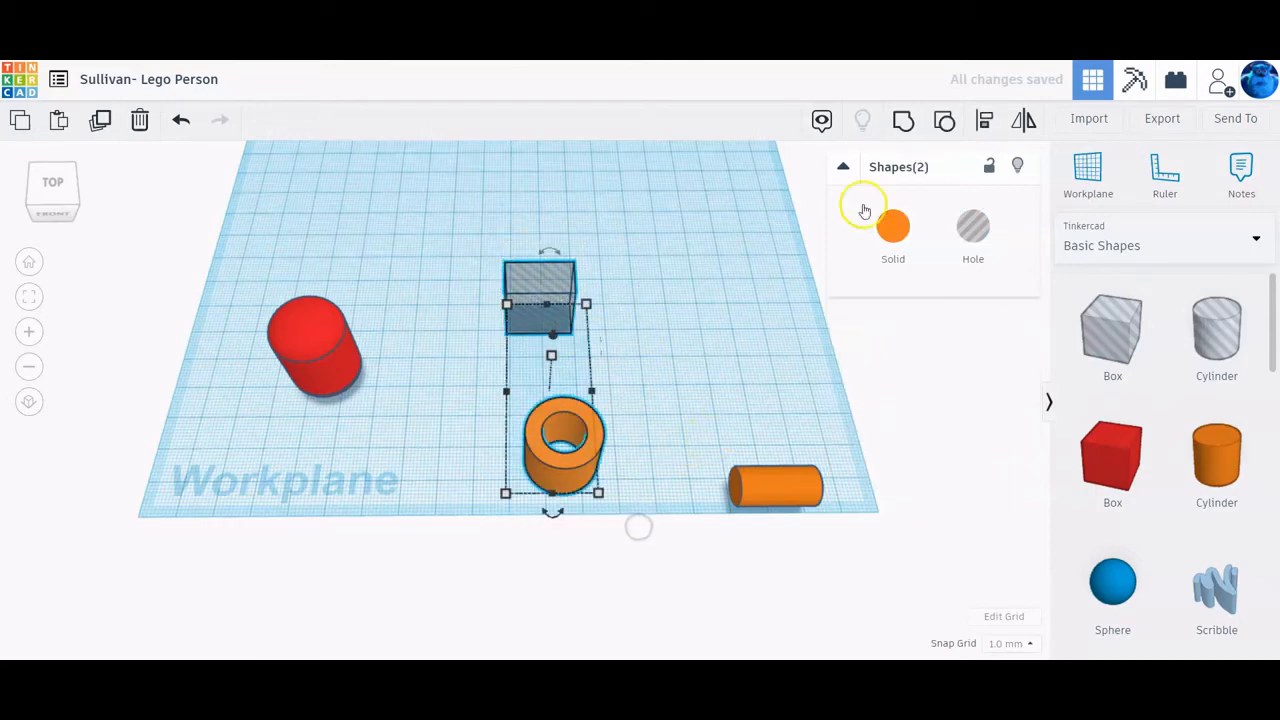
pyautogui.click(984, 120)
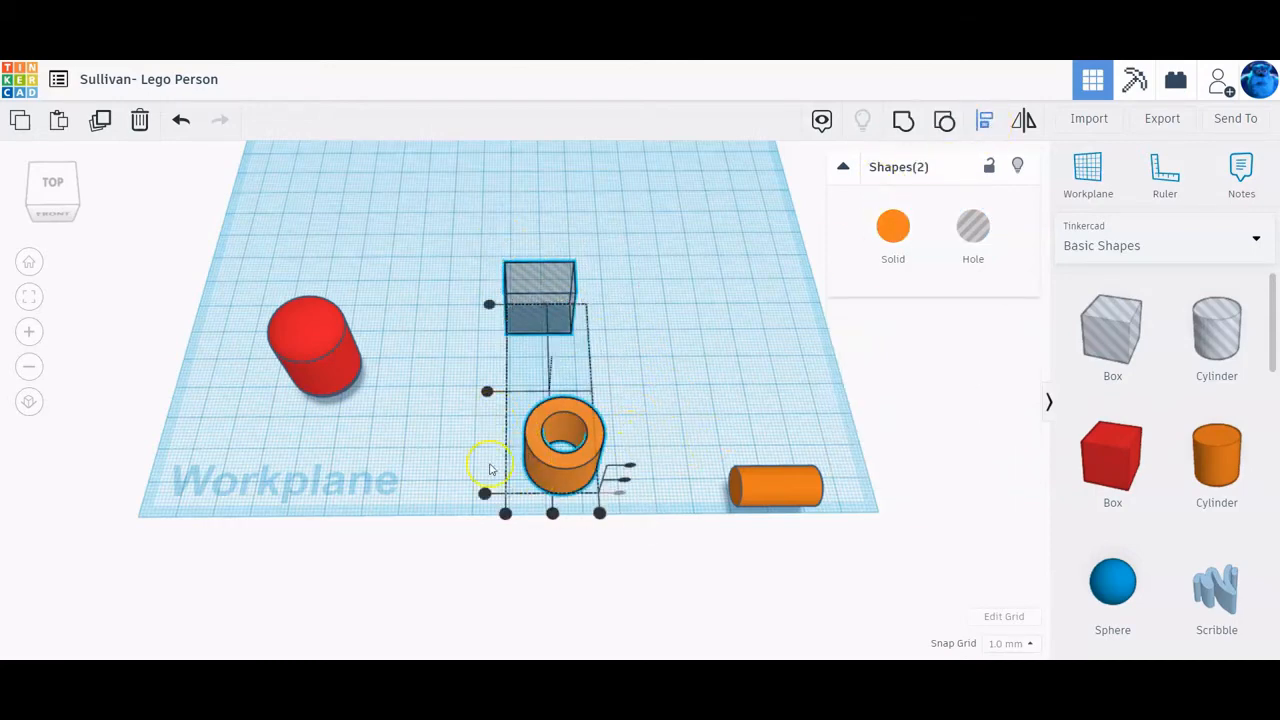
pyautogui.click(485, 493)
pyautogui.click(485, 460)
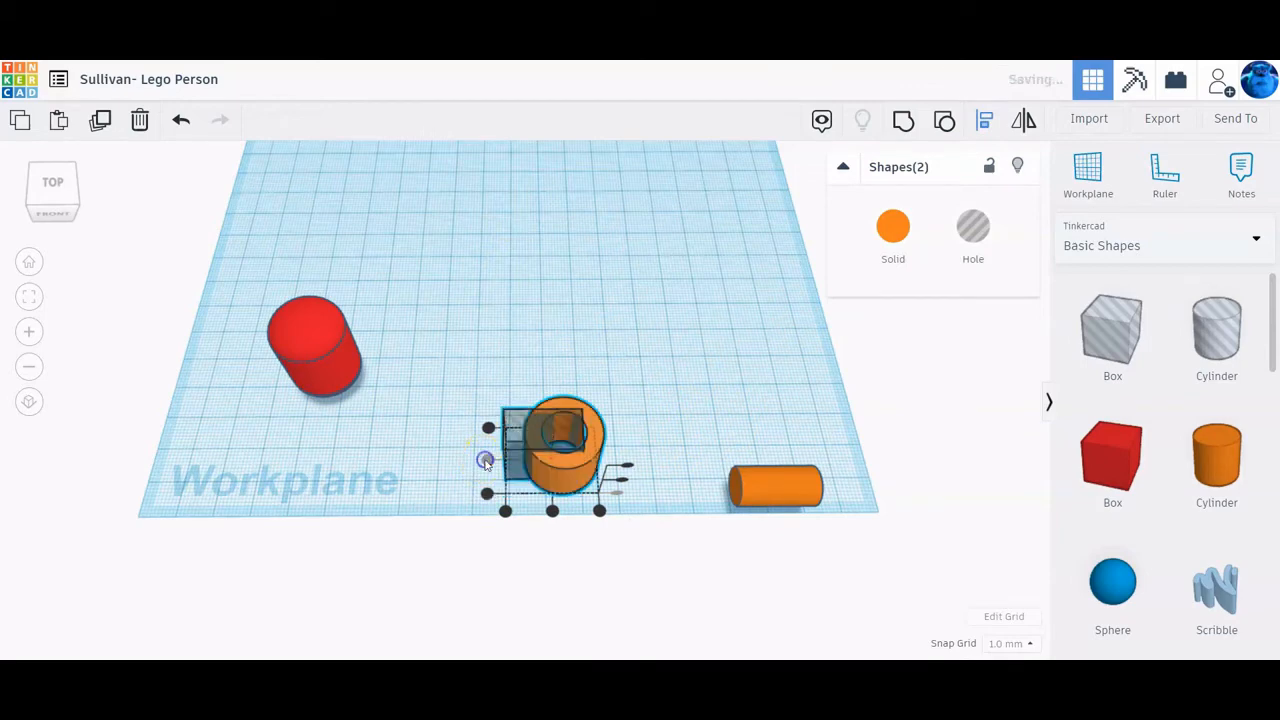
pyautogui.click(661, 447)
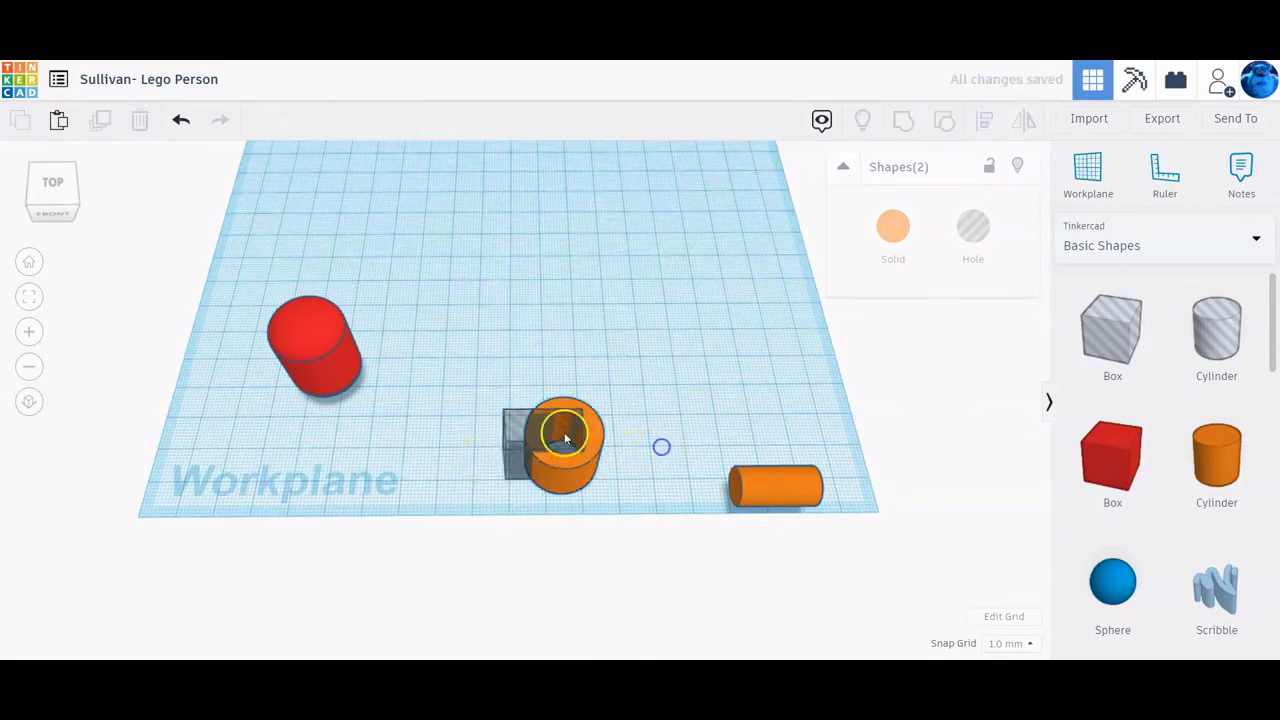
# Step: Move the box hole left until its right edge sits at about the middle of the tube
pyautogui.click(515, 430)
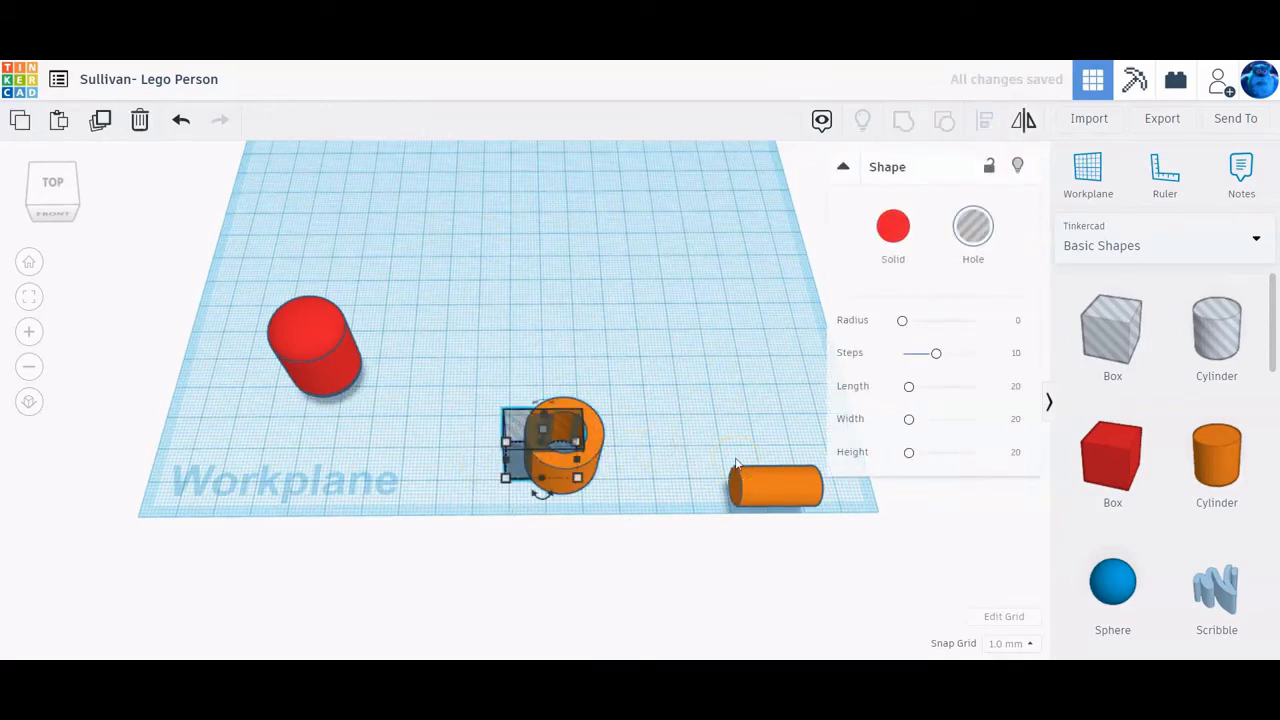
pyautogui.press('Left')
pyautogui.press('Left')
pyautogui.press('Left')
pyautogui.press('Left')
pyautogui.press('Left')
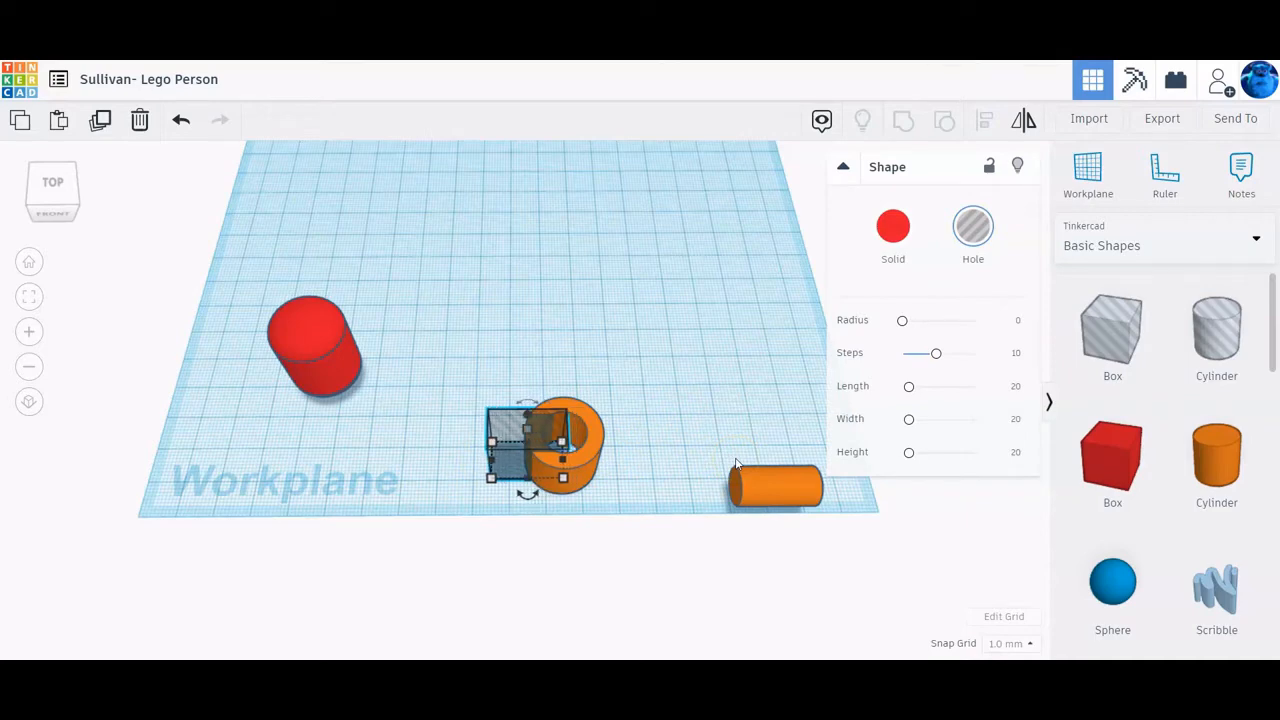
# Step: Nudge the box hole right, slightly past the tube's centre, and group both to cut an opening in the tube's left side
pyautogui.moveTo(691, 491); pyautogui.dragTo(645, 551, button='right')
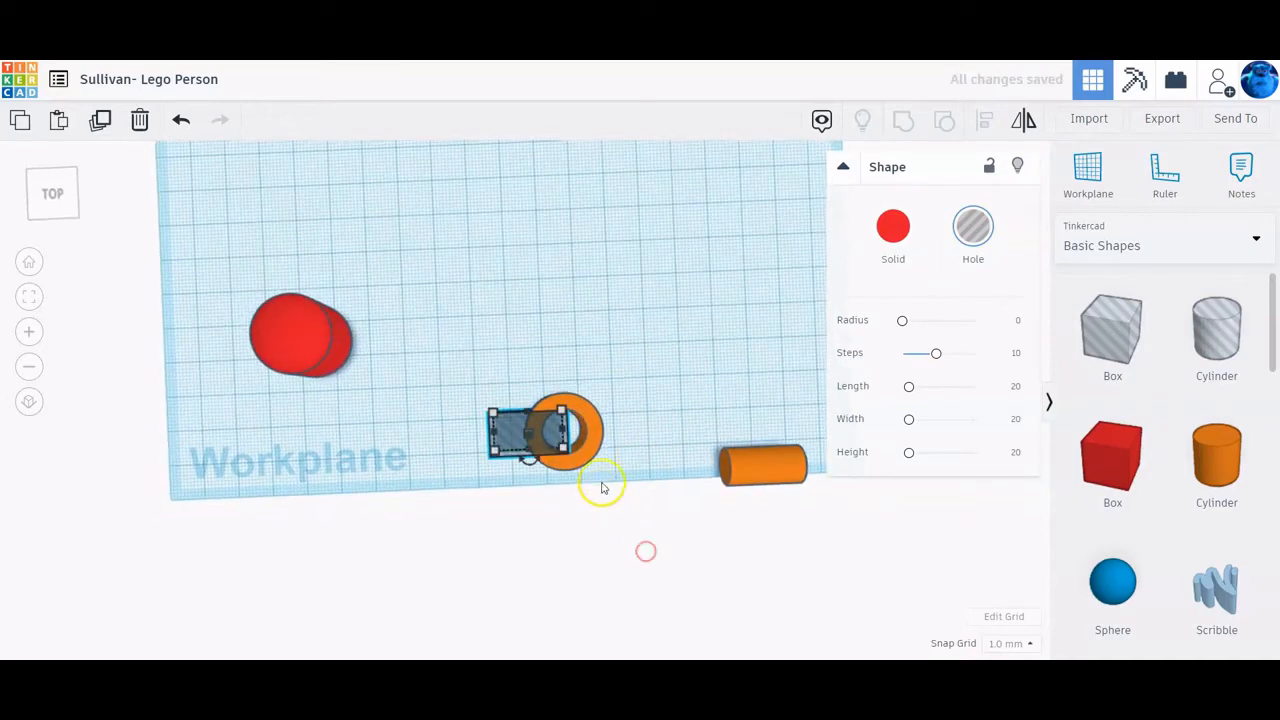
pyautogui.click(29, 296)
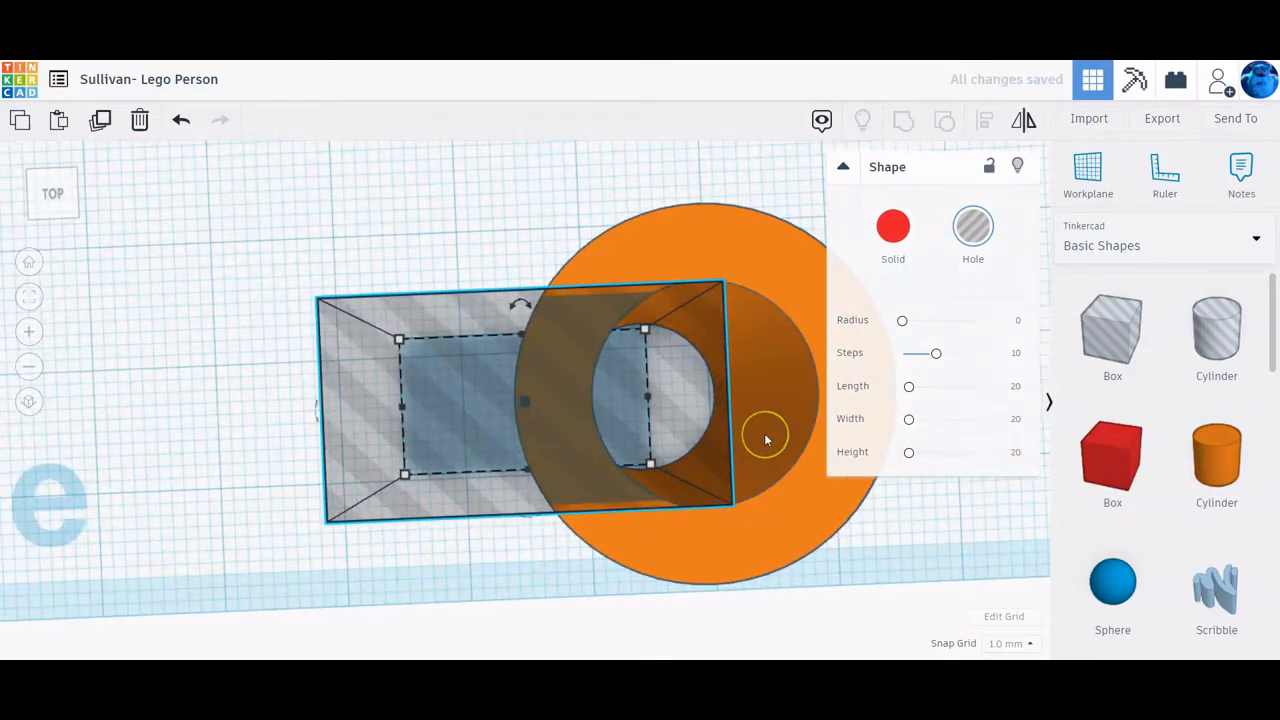
pyautogui.moveTo(765, 438); pyautogui.dragTo(521, 425, button='middle')
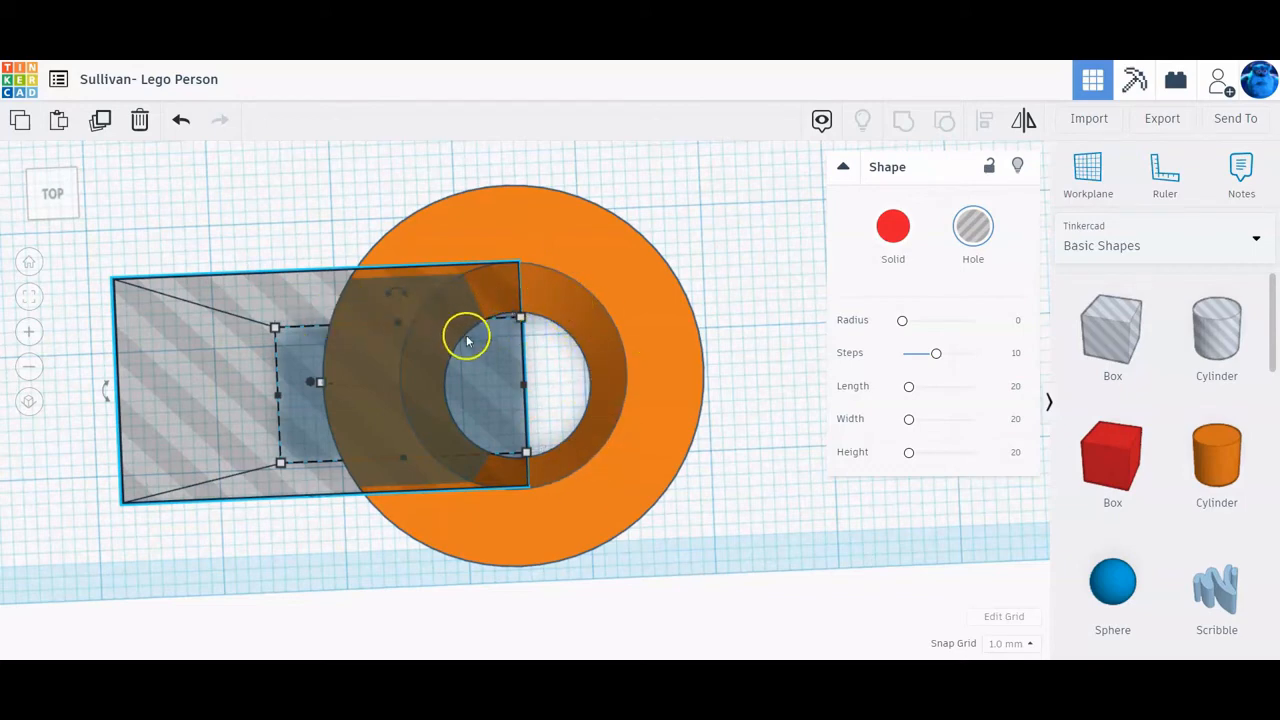
pyautogui.press('Right')
pyautogui.press('Right')
pyautogui.press('Right')
pyautogui.press('Right')
pyautogui.press('Right')
pyautogui.press('Right')
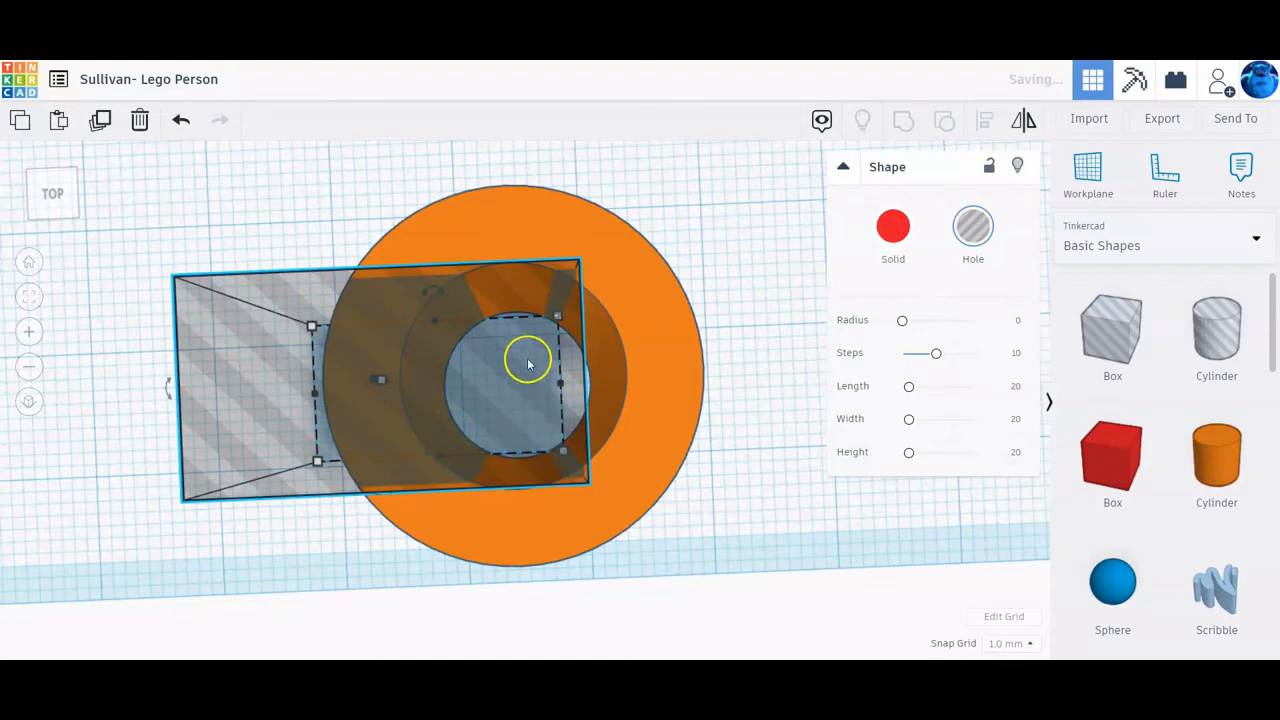
pyautogui.press('Left')
pyautogui.press('Left')
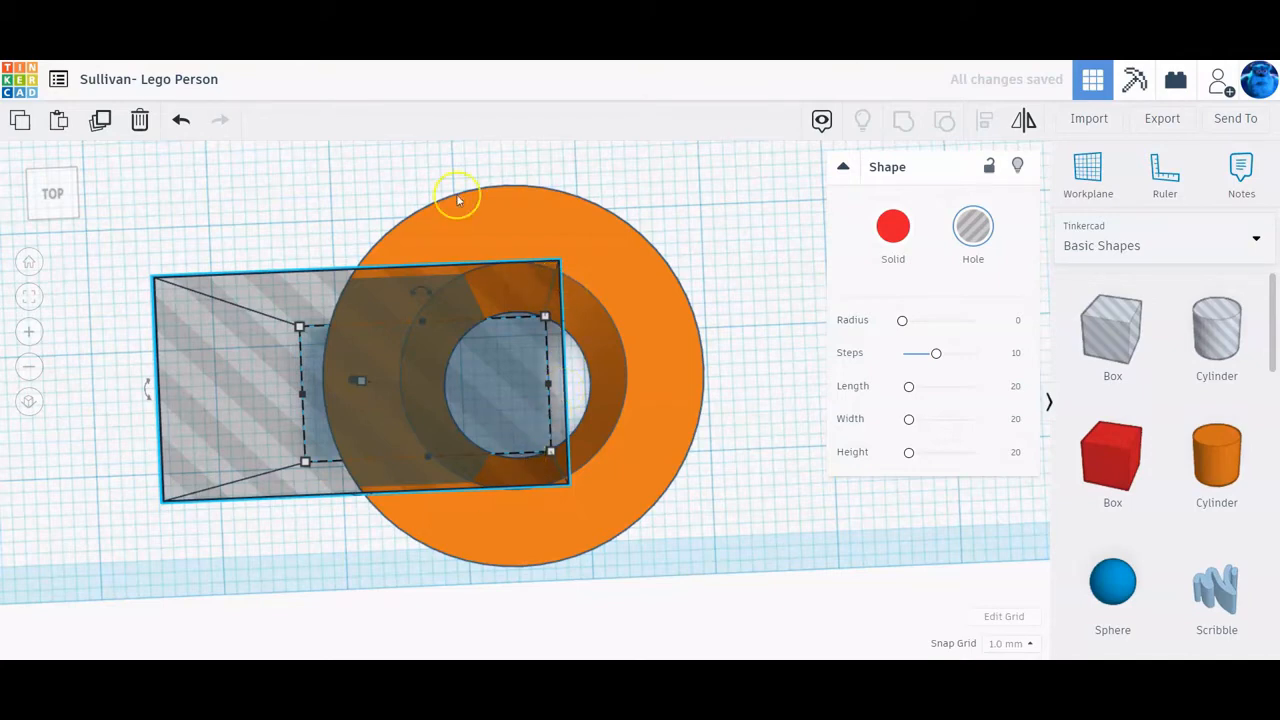
pyautogui.keyDown('shift'); pyautogui.click(491, 406); pyautogui.keyUp('shift')
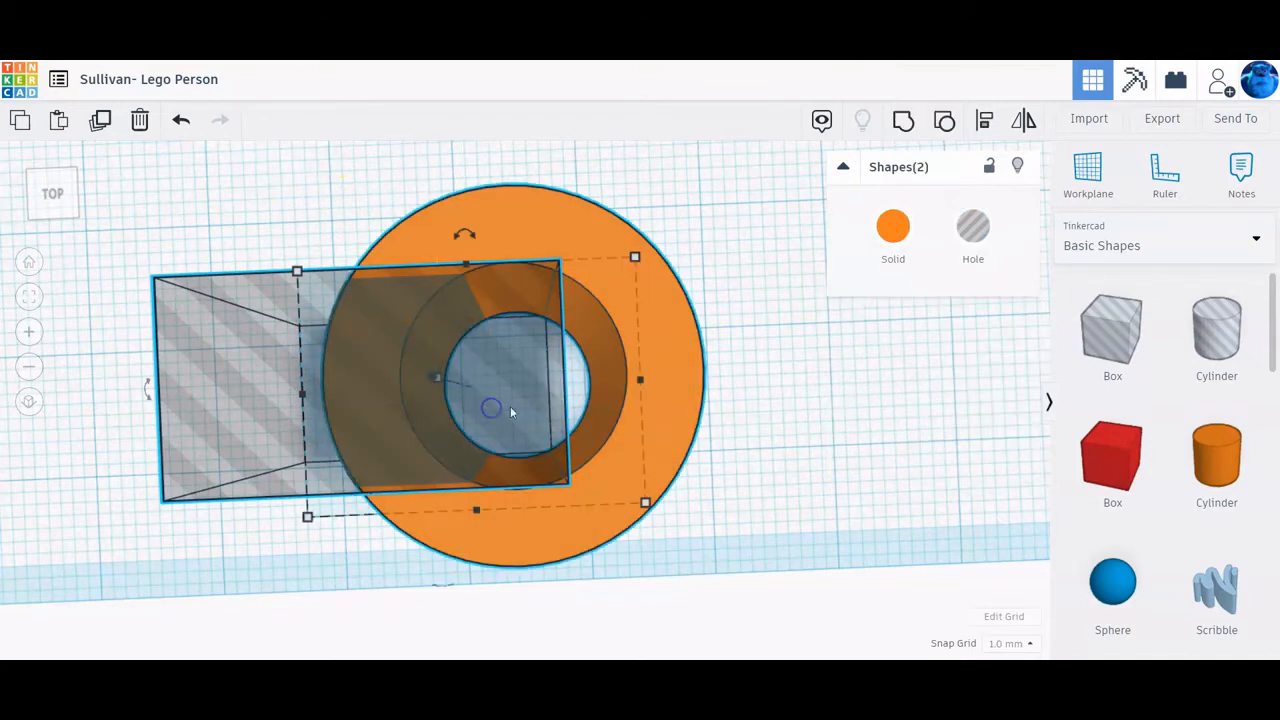
pyautogui.click(903, 124)
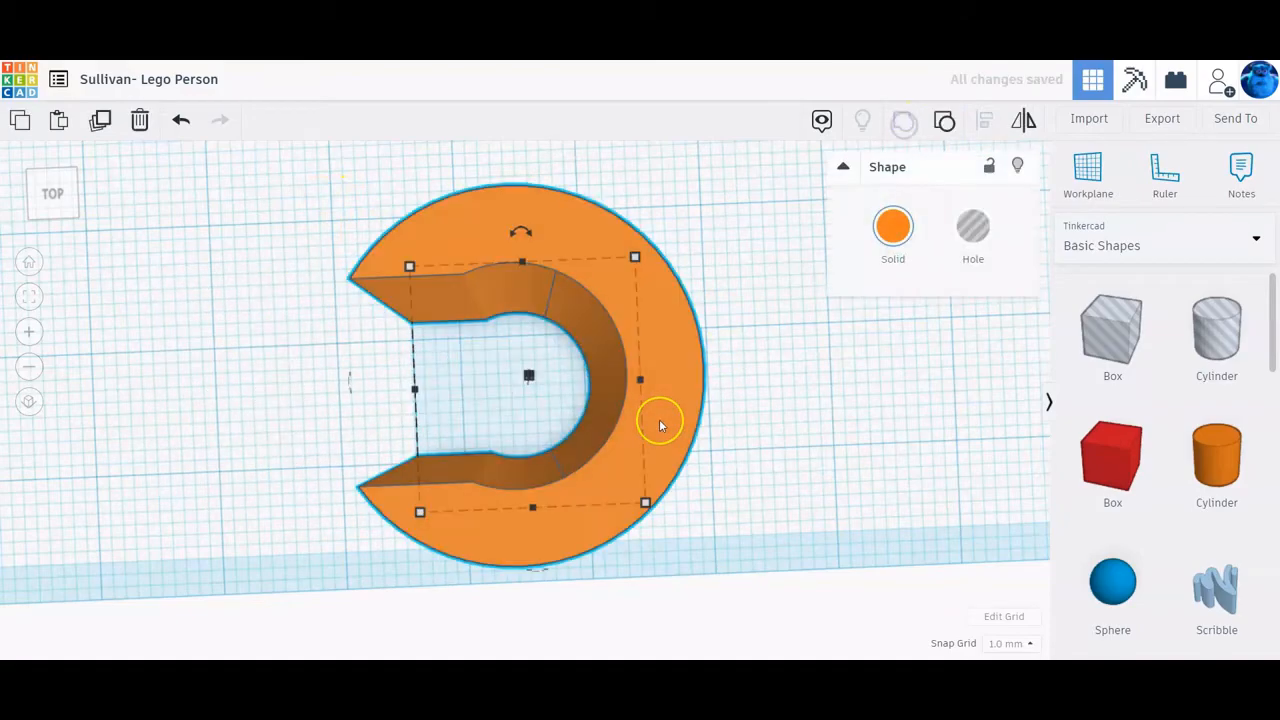
# Step: Align the C-shaped hand and the thin cylinder on their centres front to back and flush at their right ends
pyautogui.scroll(-3, 659, 419)
pyautogui.moveTo(652, 452)
pyautogui.mouseDown(button='right')
pyautogui.moveTo(857, 314)
pyautogui.moveTo(1023, 314)
pyautogui.moveTo(951, 556)
pyautogui.moveTo(640, 557)
pyautogui.moveTo(606, 486)
pyautogui.moveTo(625, 490)
pyautogui.mouseUp(button='right')
pyautogui.moveTo(540, 280); pyautogui.dragTo(957, 543)
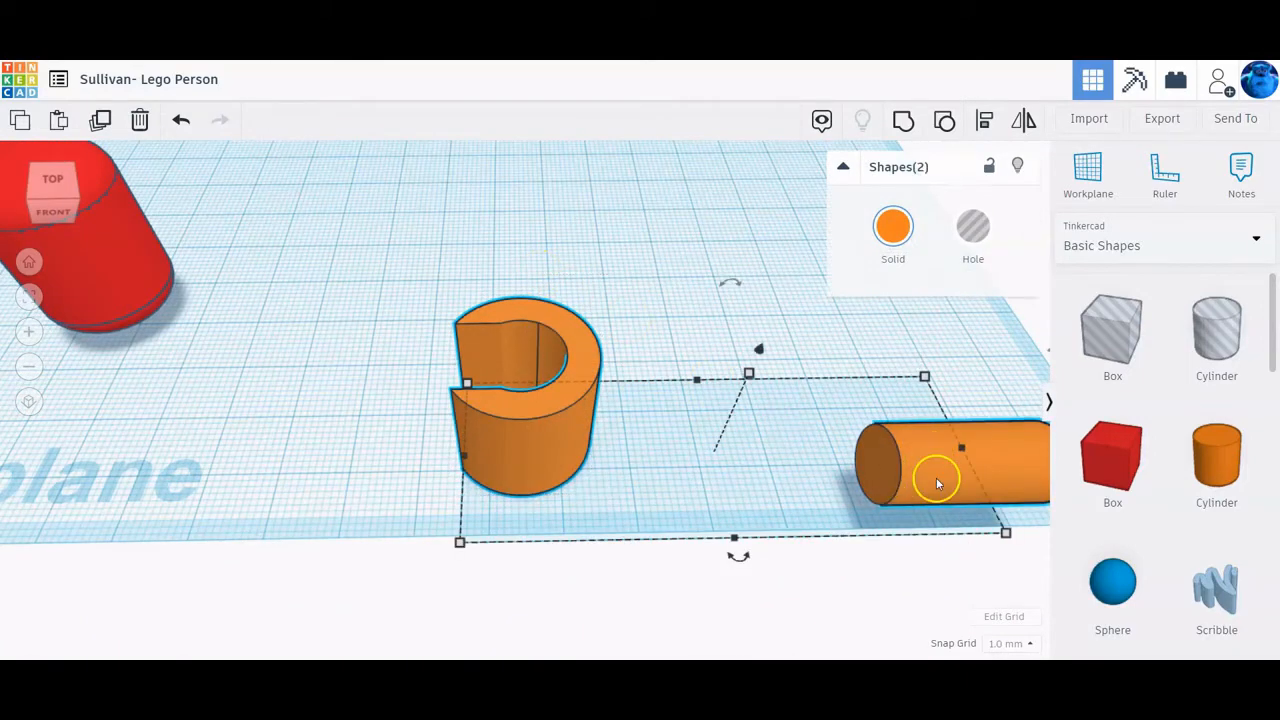
pyautogui.click(988, 120)
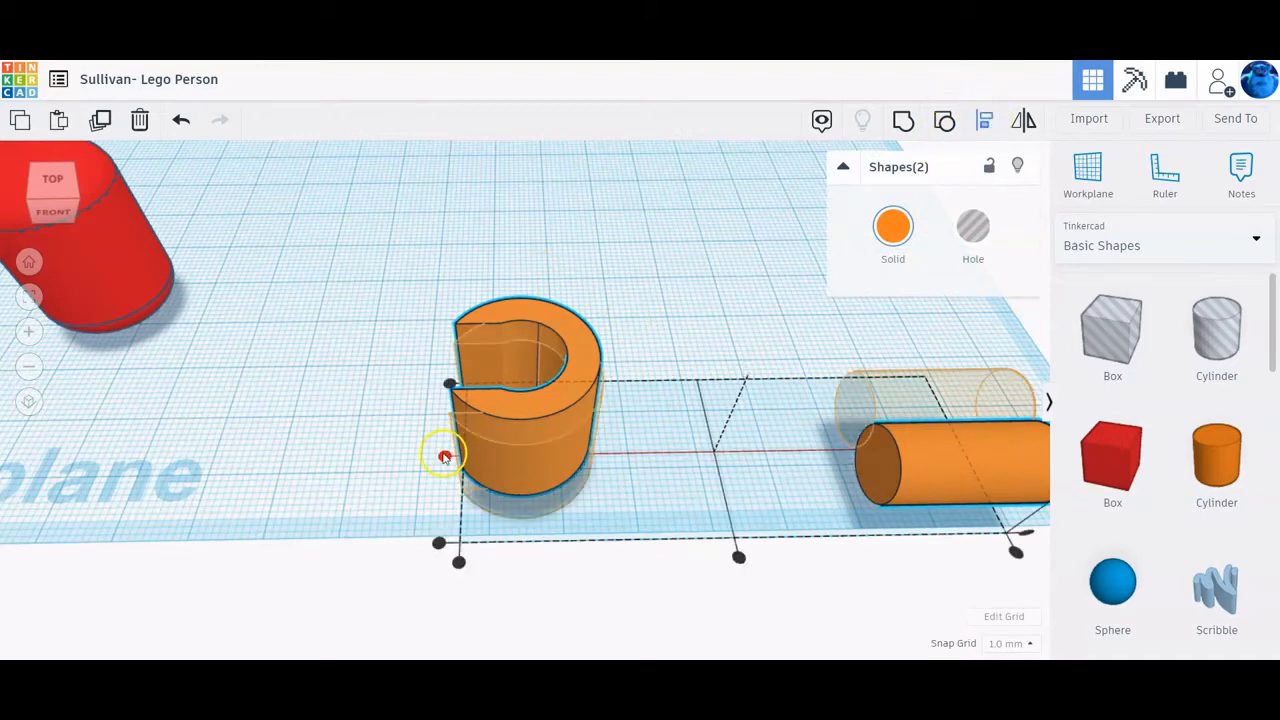
pyautogui.click(443, 455)
pyautogui.click(733, 533)
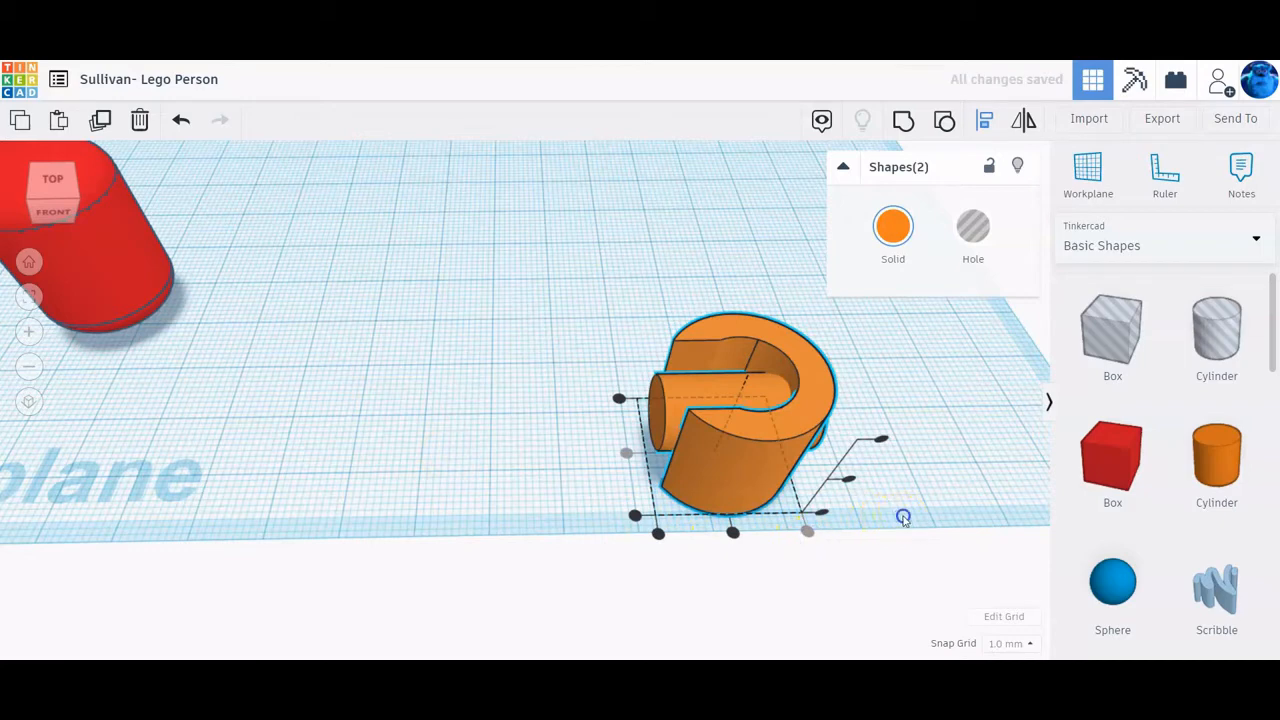
pyautogui.click(903, 517)
# Step: Move the C-shaped hand left until the thin cylinder sticks out from its closed side like a wrist
pyautogui.click(761, 456)
pyautogui.press('Left')
pyautogui.press('Left')
pyautogui.press('Left')
pyautogui.press('Left')
pyautogui.press('Left')
pyautogui.press('Left')
pyautogui.press('Left')
pyautogui.press('Left')
pyautogui.press('Left')
pyautogui.press('Left')
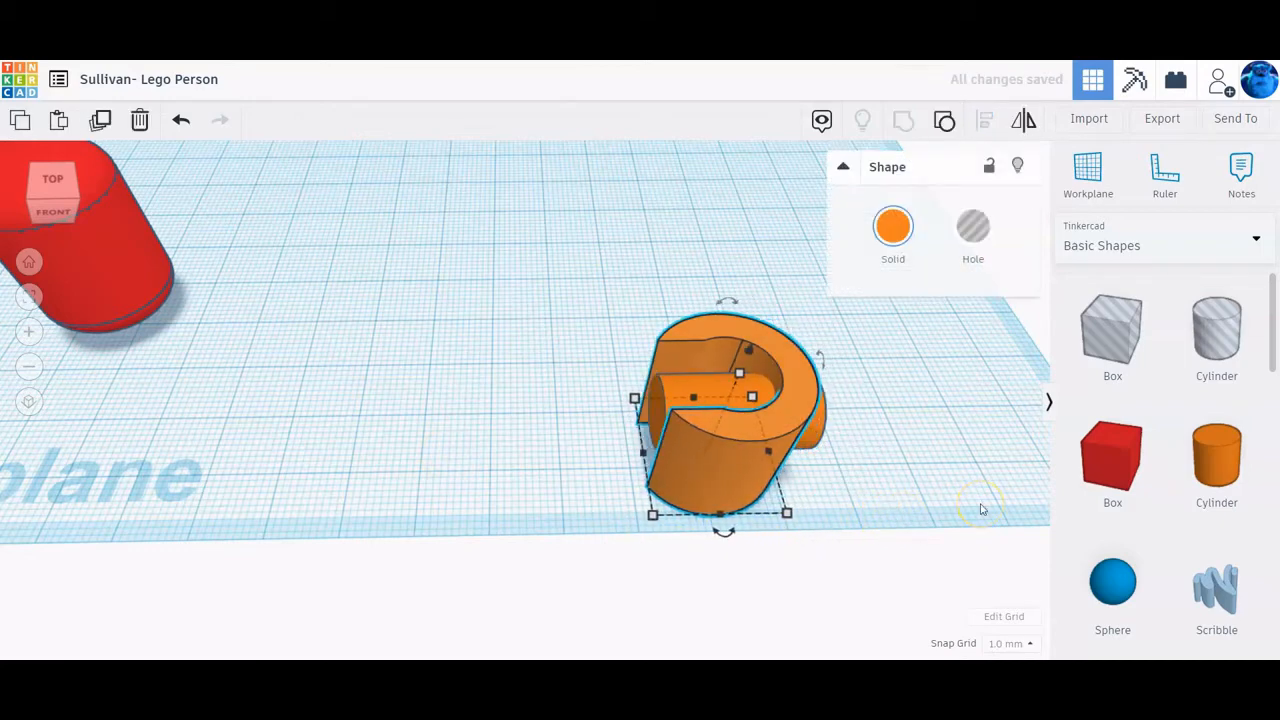
pyautogui.press('Left')
pyautogui.press('Left')
pyautogui.press('Left')
pyautogui.press('Left')
pyautogui.press('Left')
pyautogui.press('Left')
pyautogui.press('Left')
pyautogui.press('Left')
pyautogui.press('Left')
pyautogui.press('Left')
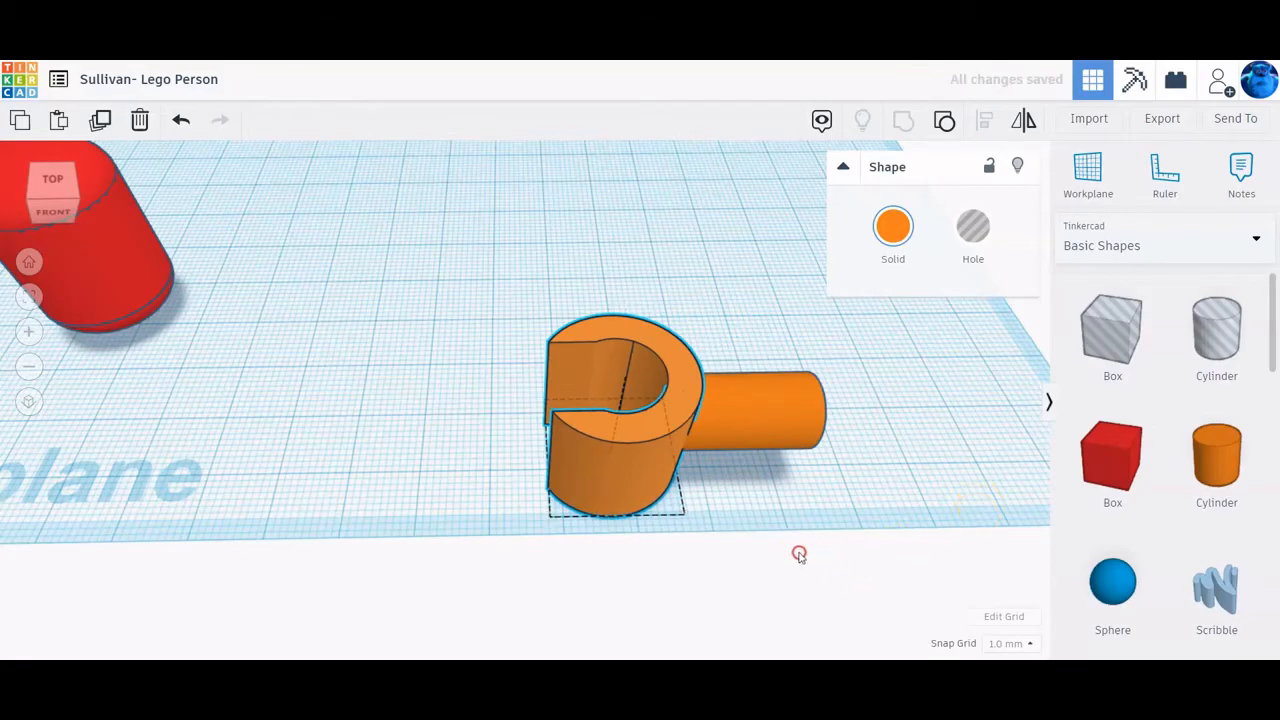
# Step: Check the inside of the hand and nudge the thin cylinder slightly outward, away from the hand's opening
pyautogui.moveTo(797, 551); pyautogui.dragTo(776, 528, button='right')
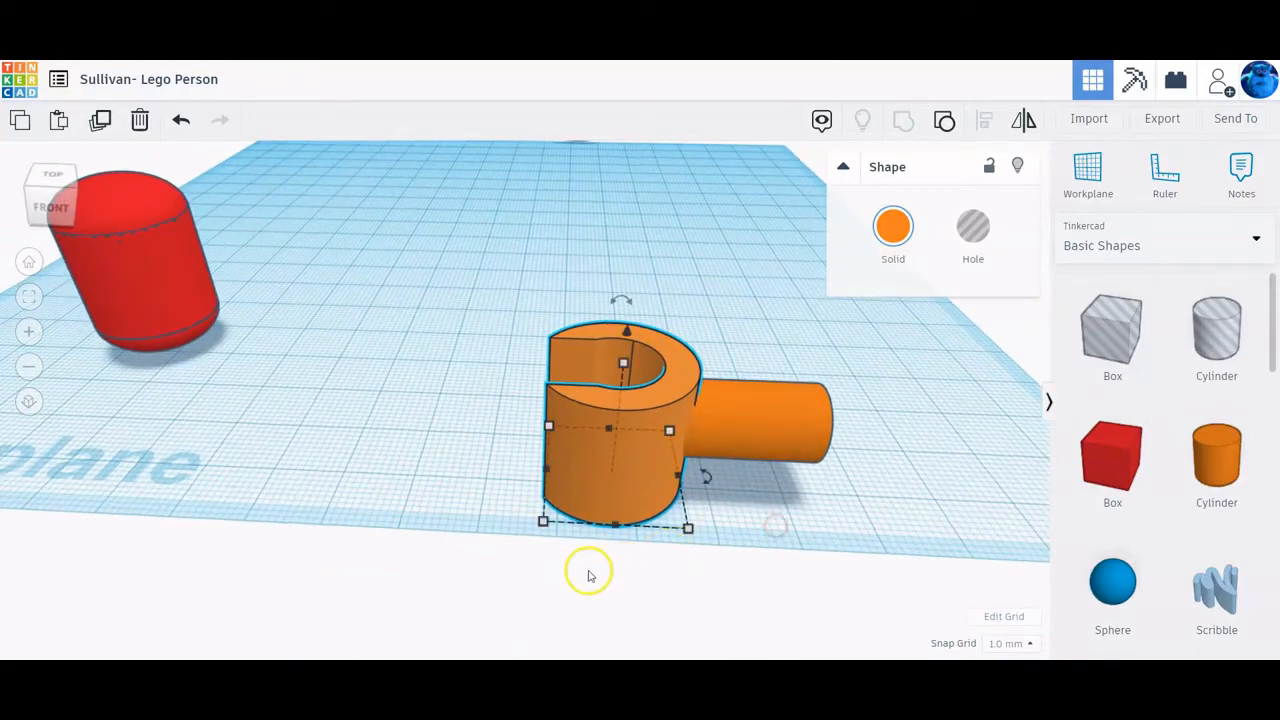
pyautogui.moveTo(586, 571); pyautogui.dragTo(742, 376)
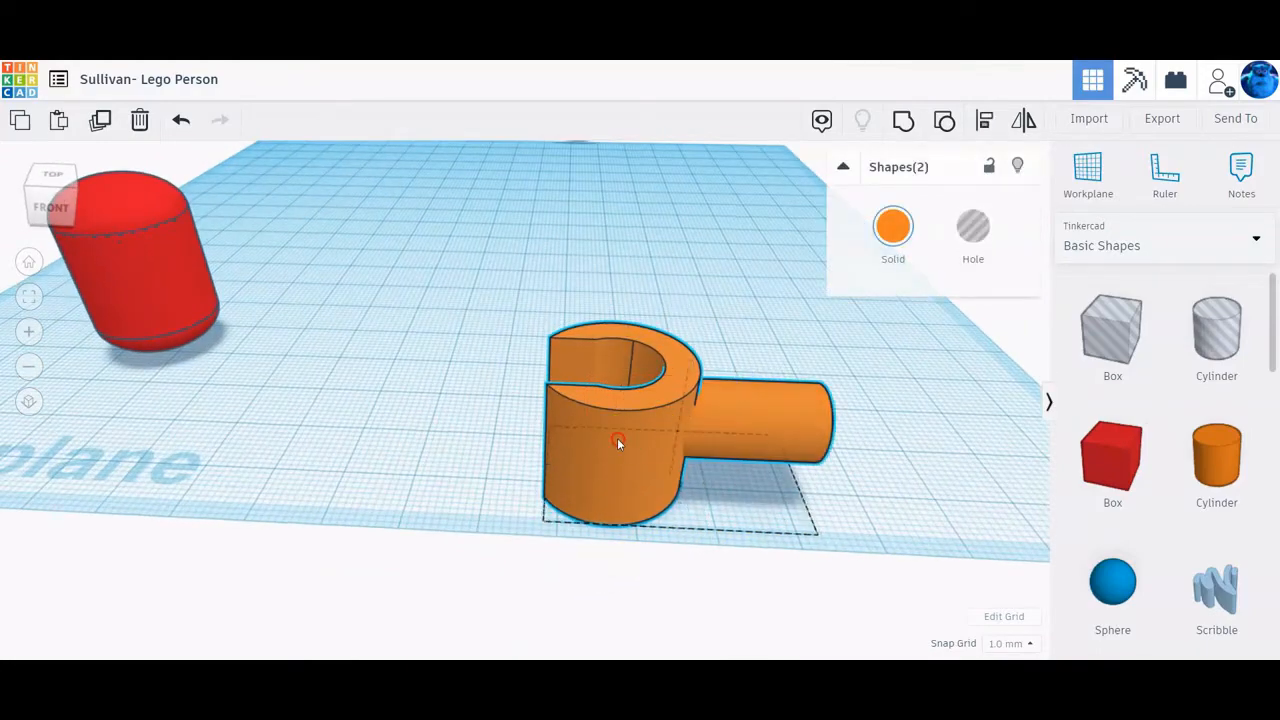
pyautogui.moveTo(620, 443); pyautogui.dragTo(930, 428, button='right')
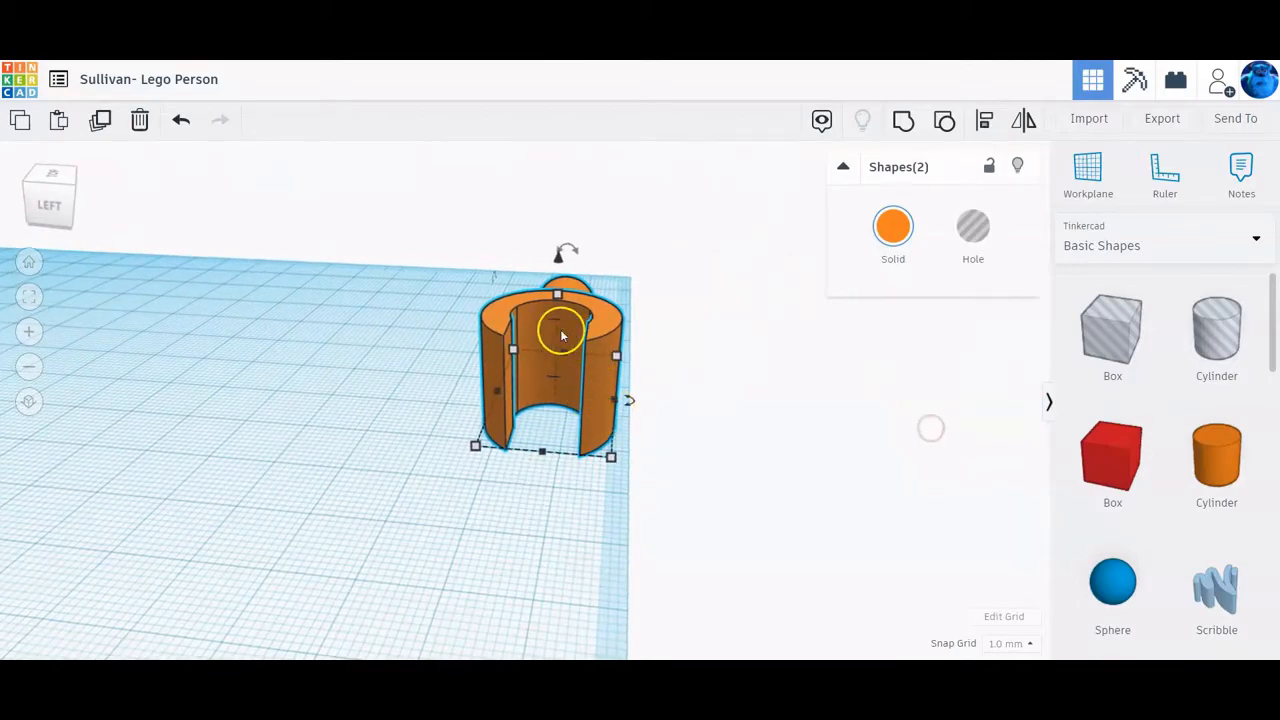
pyautogui.moveTo(560, 331); pyautogui.dragTo(557, 404, button='right')
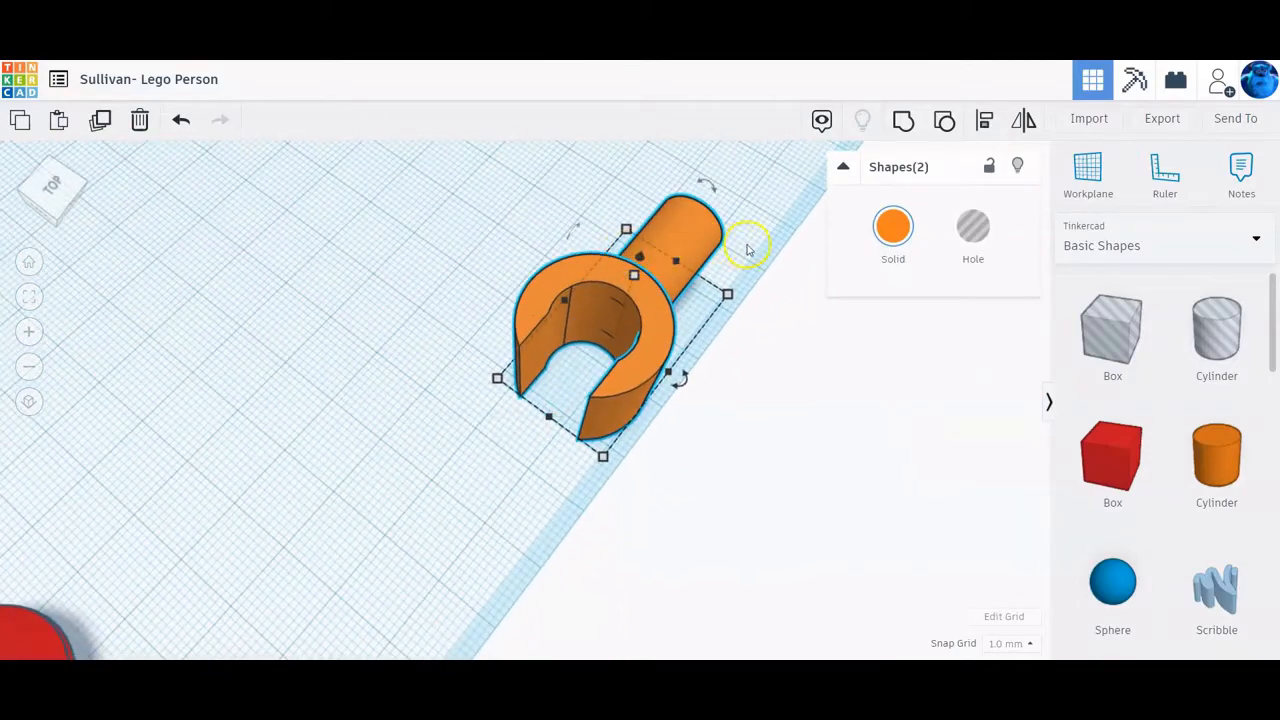
pyautogui.click(749, 246)
pyautogui.click(686, 246)
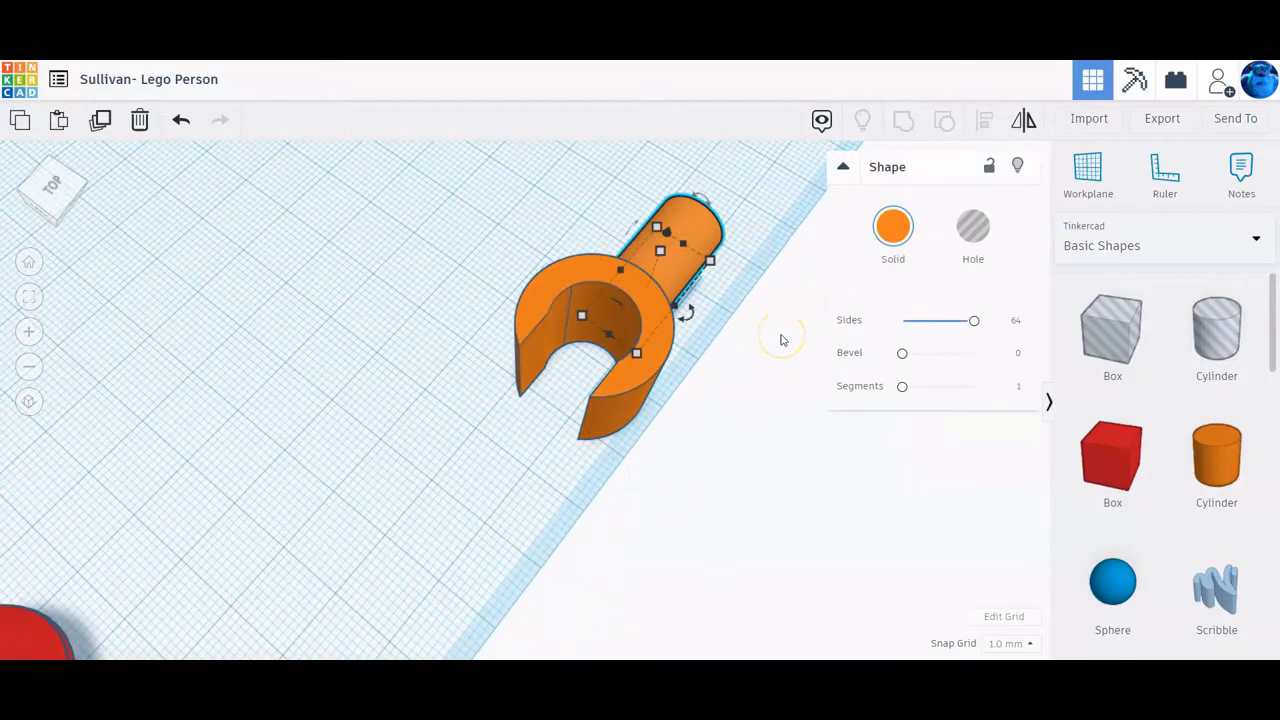
pyautogui.press('Right')
pyautogui.press('Left')
pyautogui.press('Up')
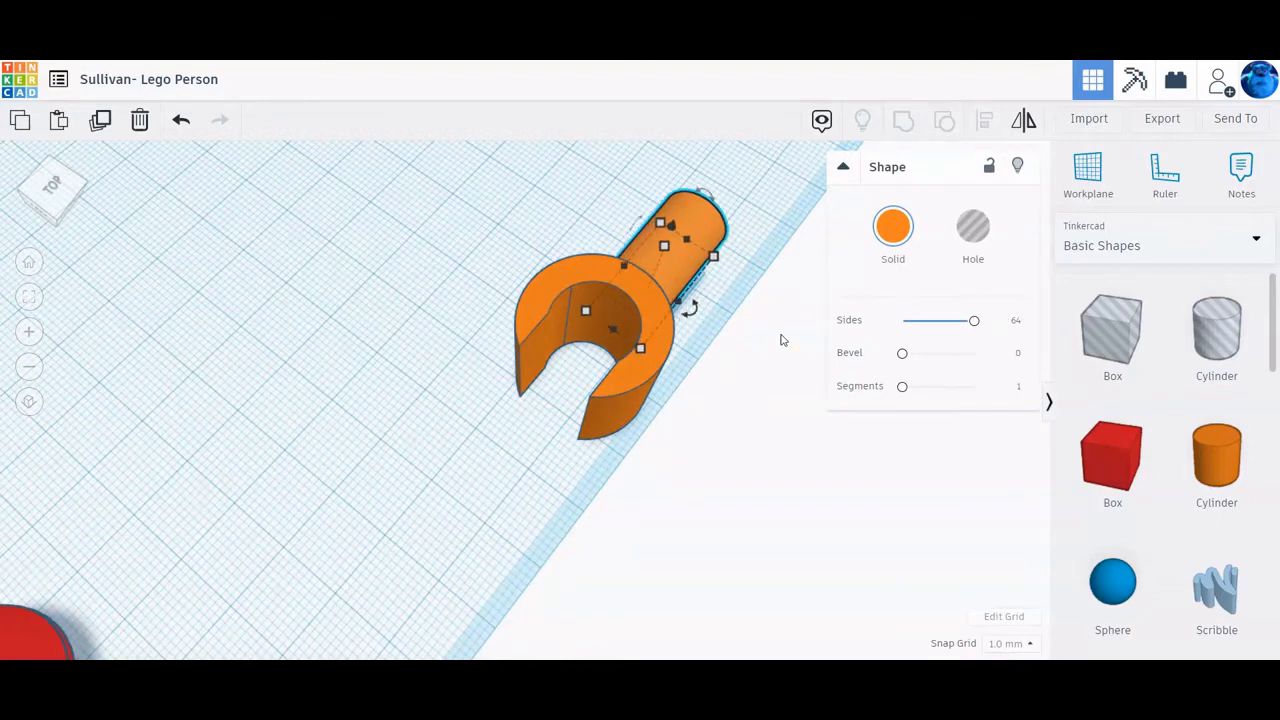
# Step: Colour the C-shaped hand and the thin wrist cylinder yellow
pyautogui.moveTo(517, 460); pyautogui.dragTo(710, 190)
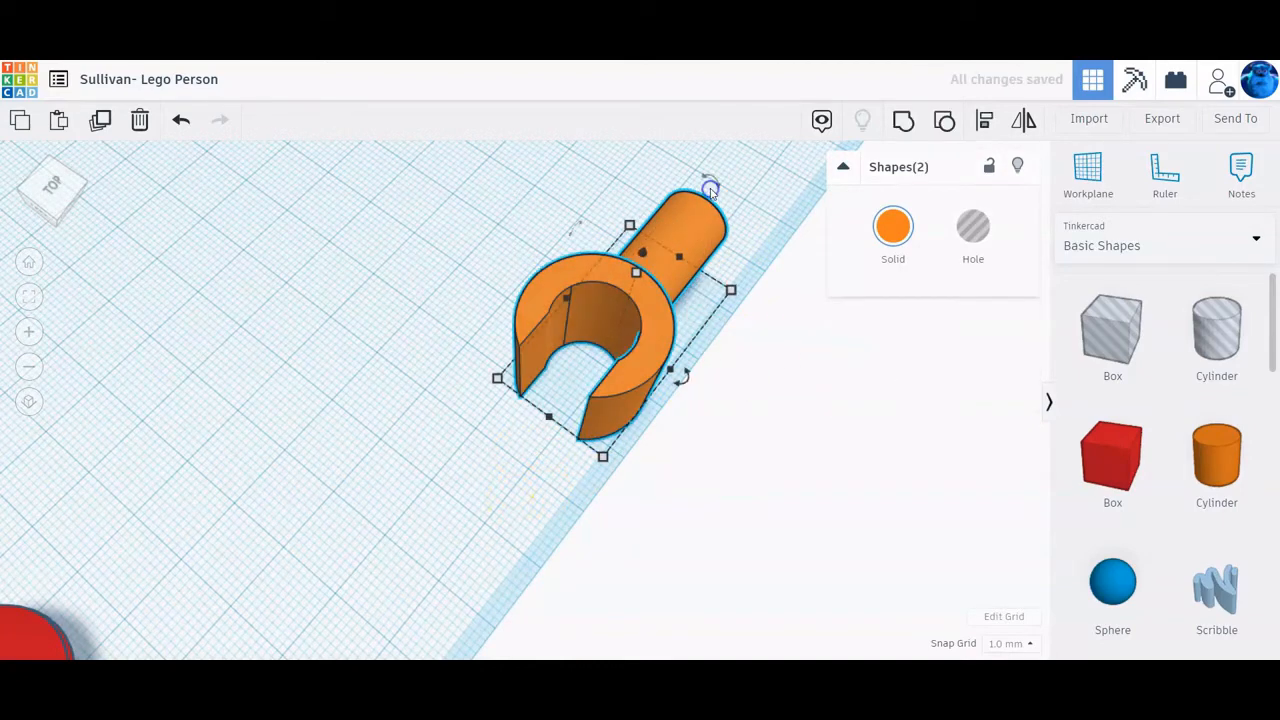
pyautogui.moveTo(766, 334); pyautogui.dragTo(938, 296, button='right')
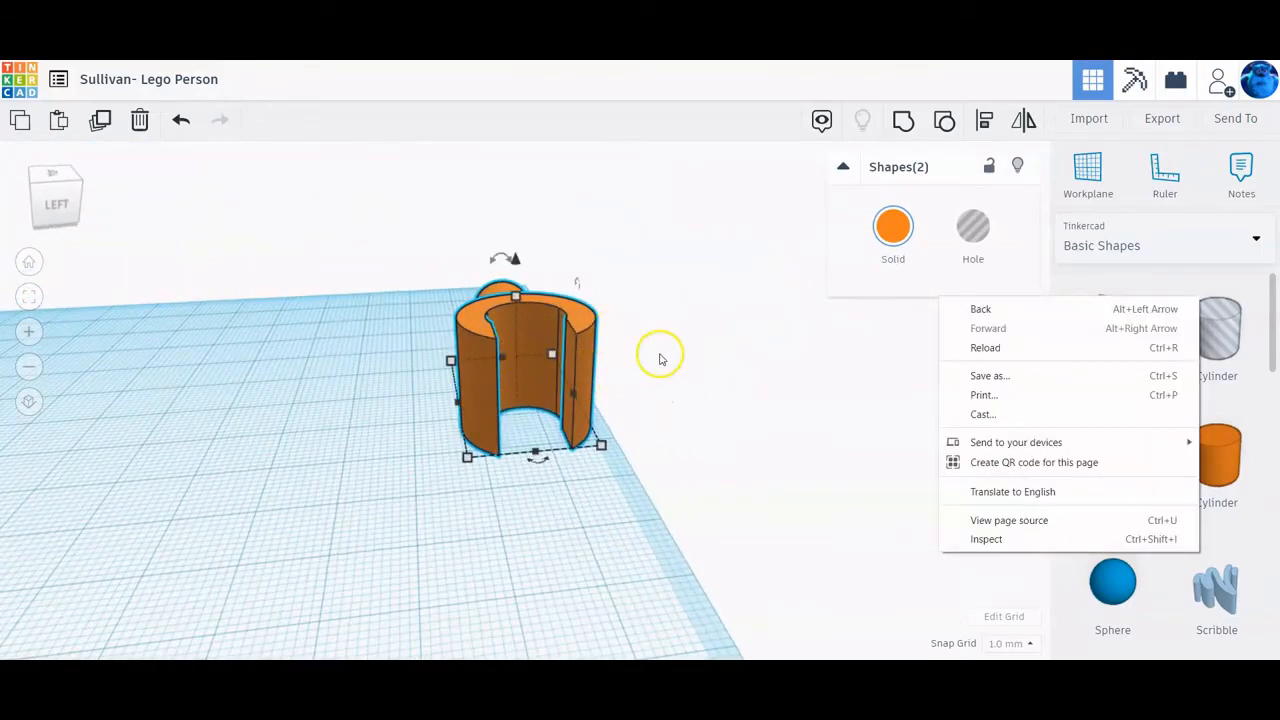
pyautogui.moveTo(658, 358); pyautogui.dragTo(277, 356, button='right')
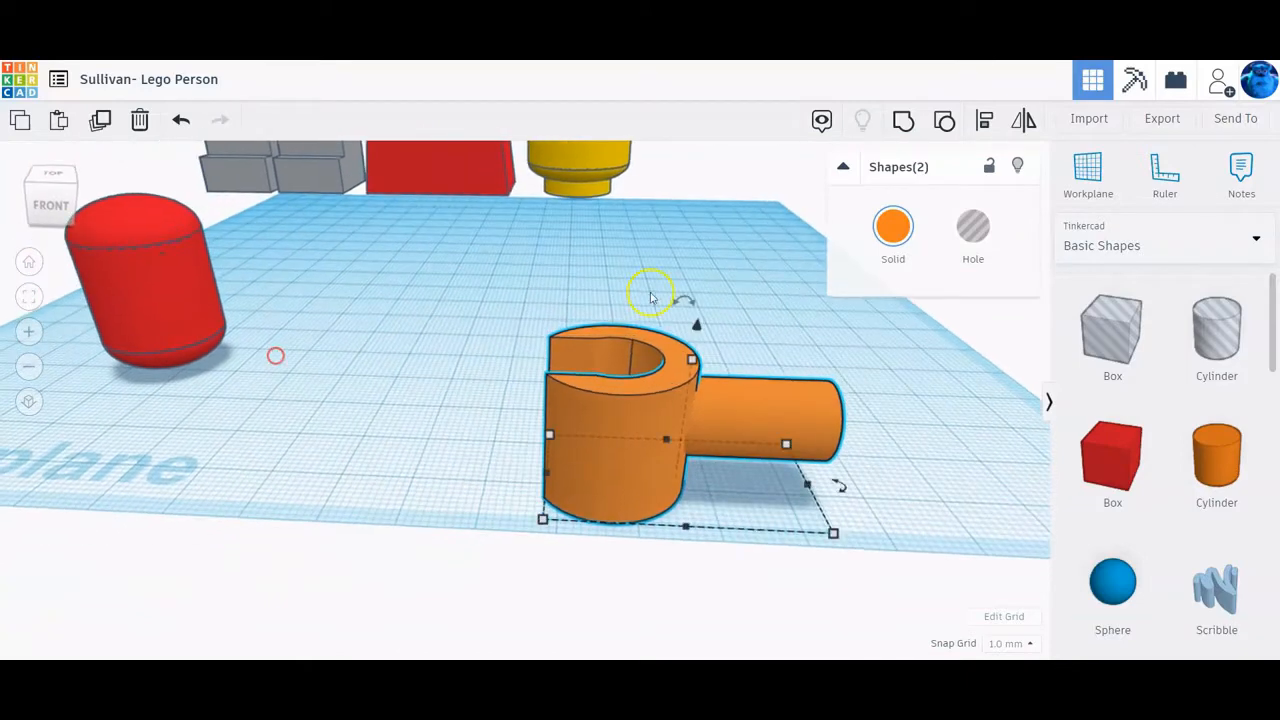
pyautogui.click(897, 228)
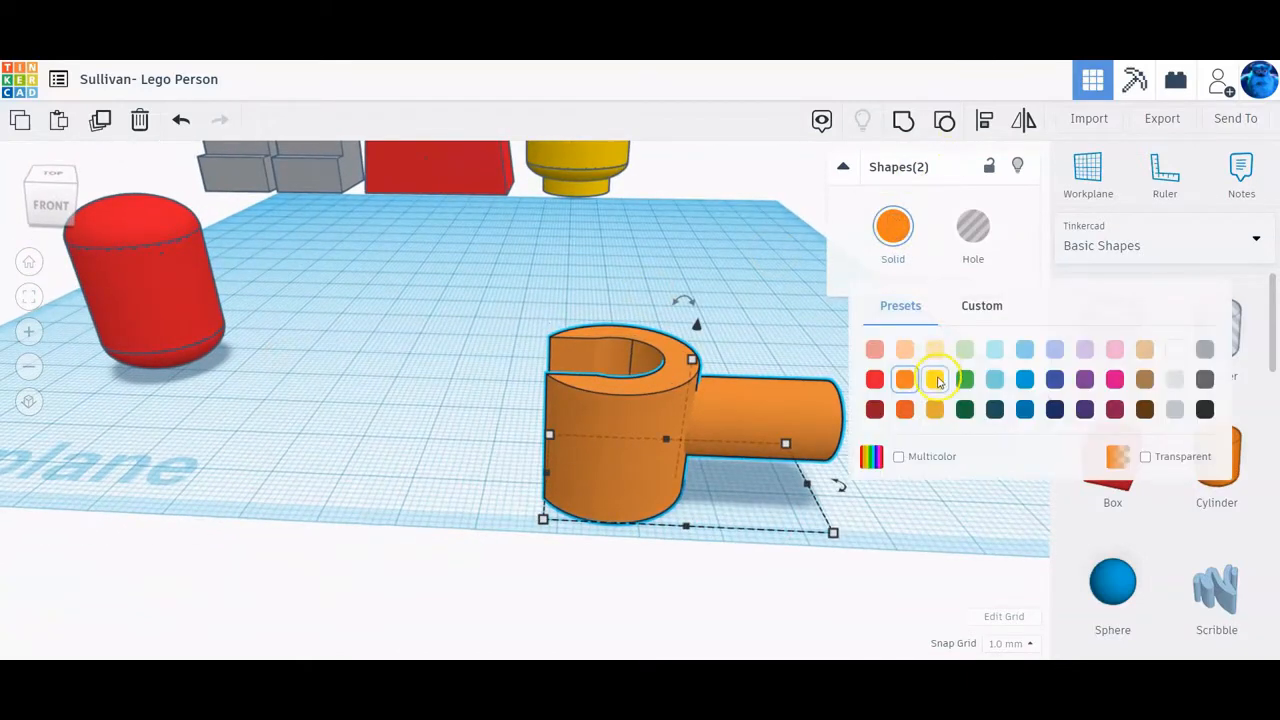
pyautogui.click(934, 377)
pyautogui.click(893, 230)
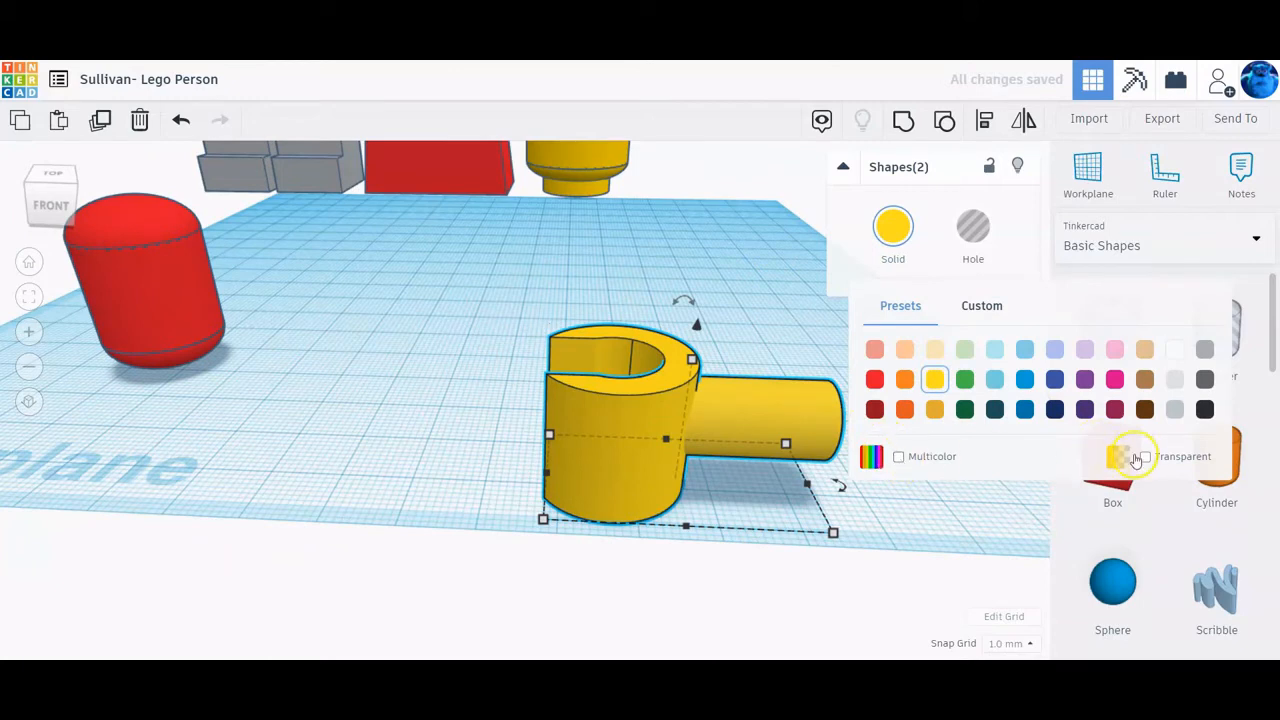
pyautogui.click(978, 306)
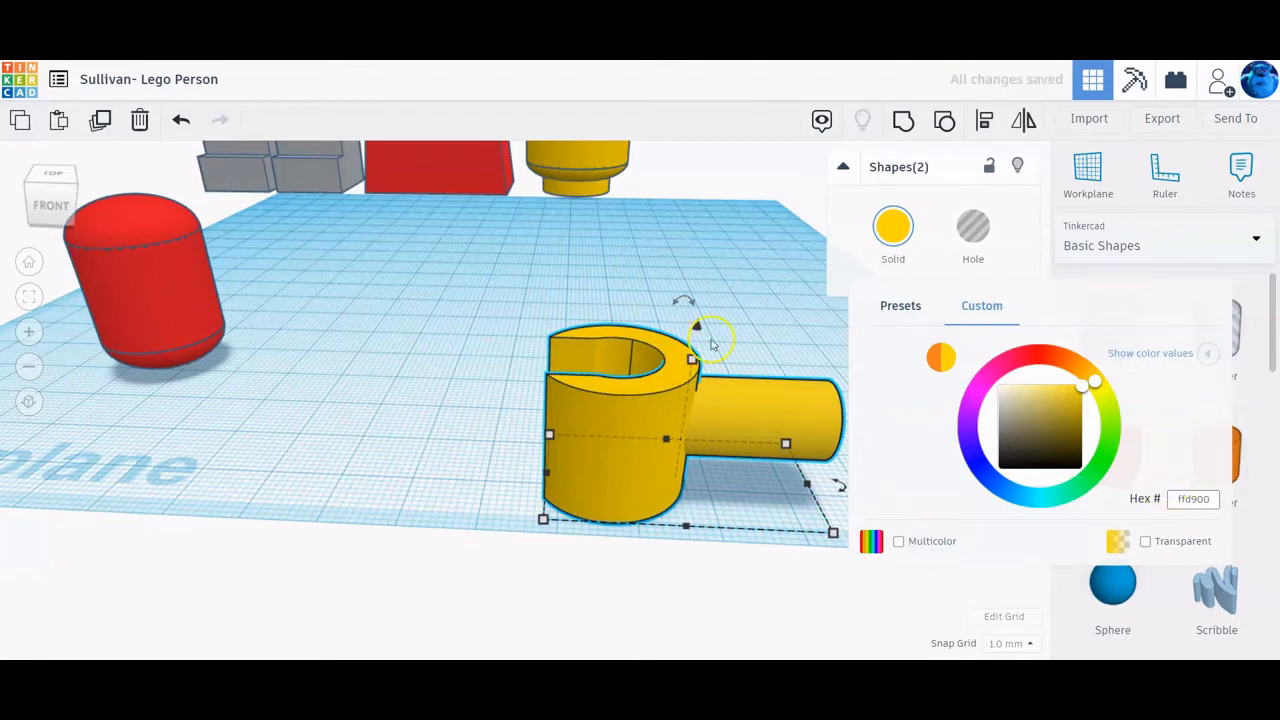
pyautogui.click(711, 323)
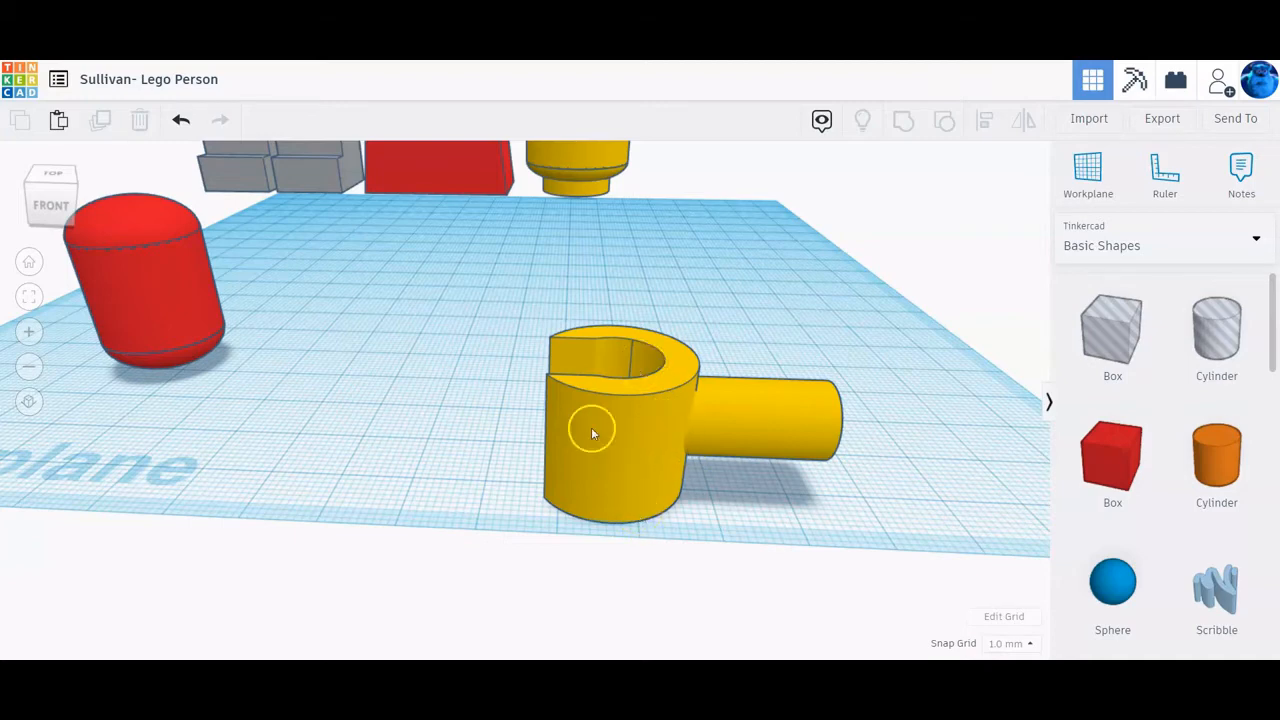
# Step: Group the yellow hand and wrist into one part and move it about 83 mm left, in front of the red capsule
pyautogui.moveTo(595, 547); pyautogui.dragTo(771, 366)
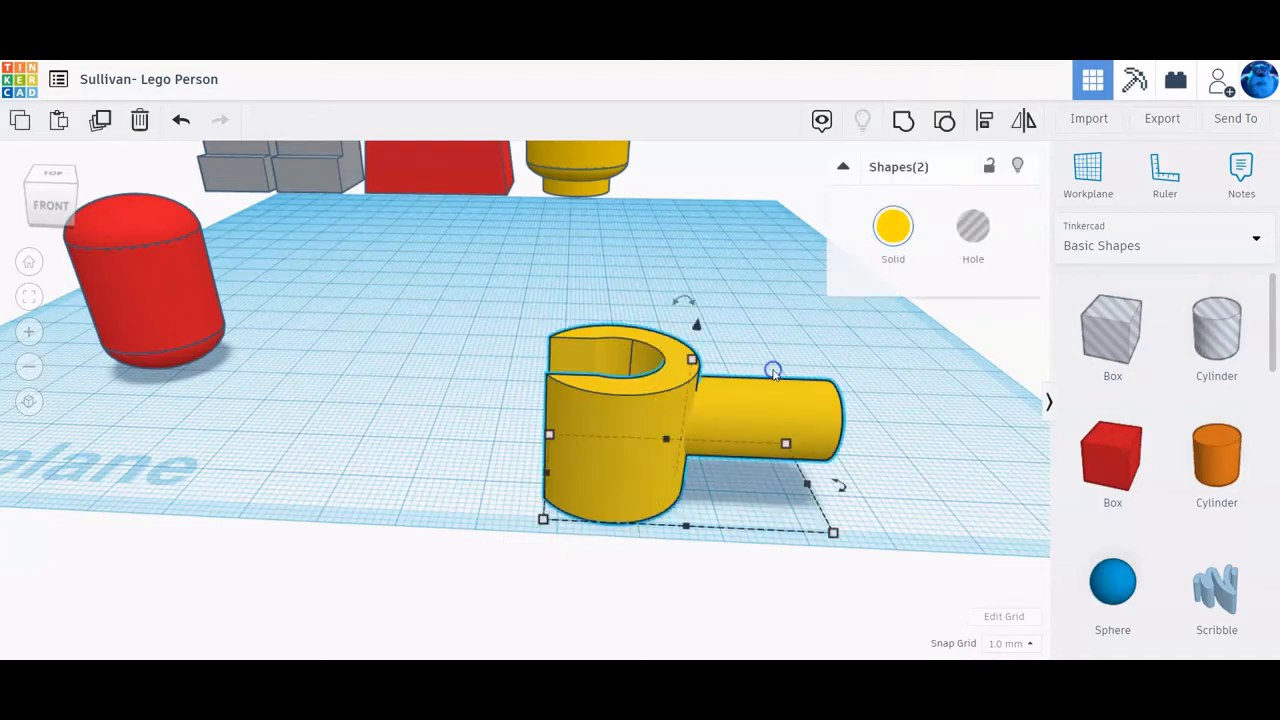
pyautogui.click(903, 124)
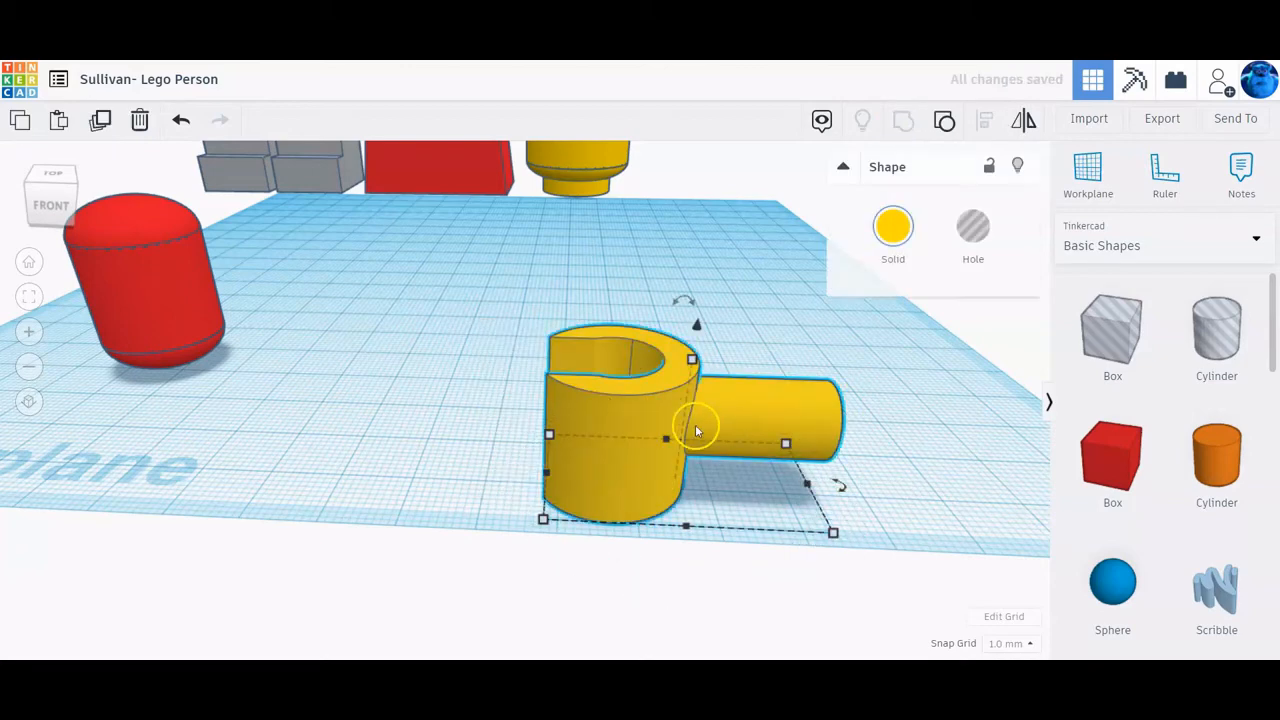
pyautogui.moveTo(680, 408); pyautogui.dragTo(9, 380)
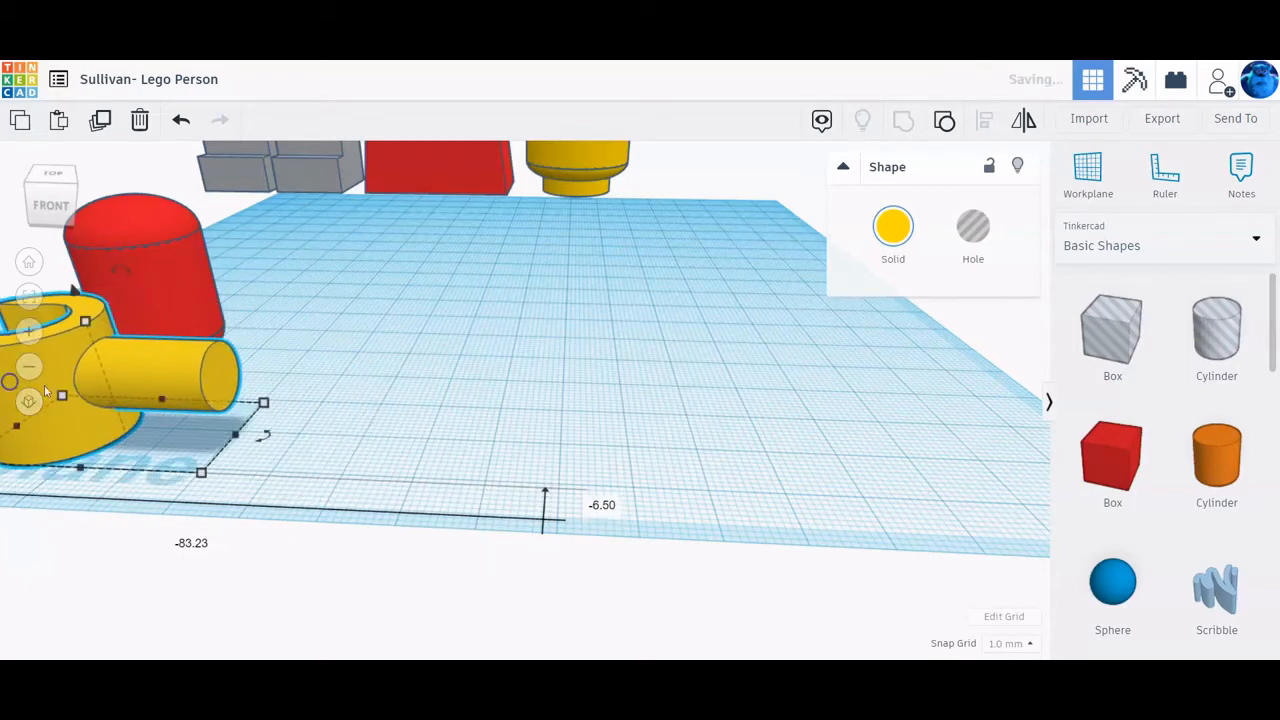
# Step: Add a 64-sided cylinder in front of the other parts and rotate it 90° onto its side
pyautogui.moveTo(1214, 448); pyautogui.dragTo(580, 444)
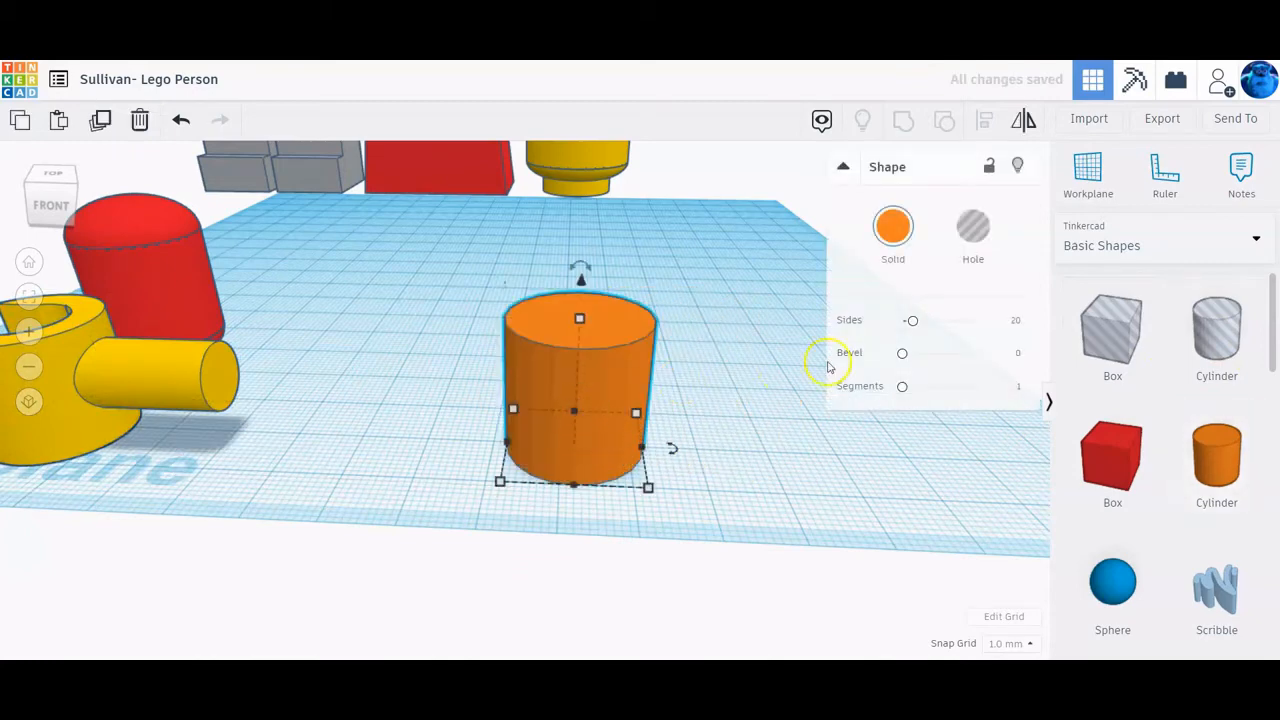
pyautogui.moveTo(913, 320); pyautogui.dragTo(989, 320)
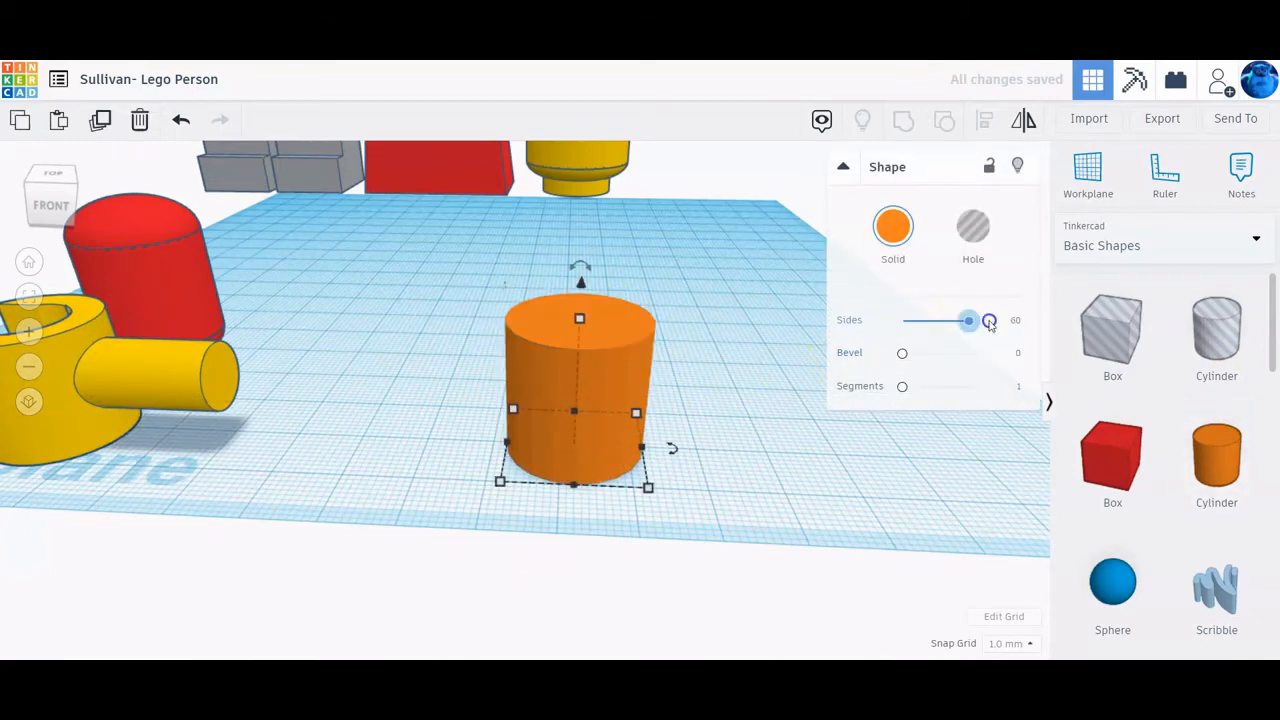
pyautogui.moveTo(579, 270); pyautogui.dragTo(647, 367)
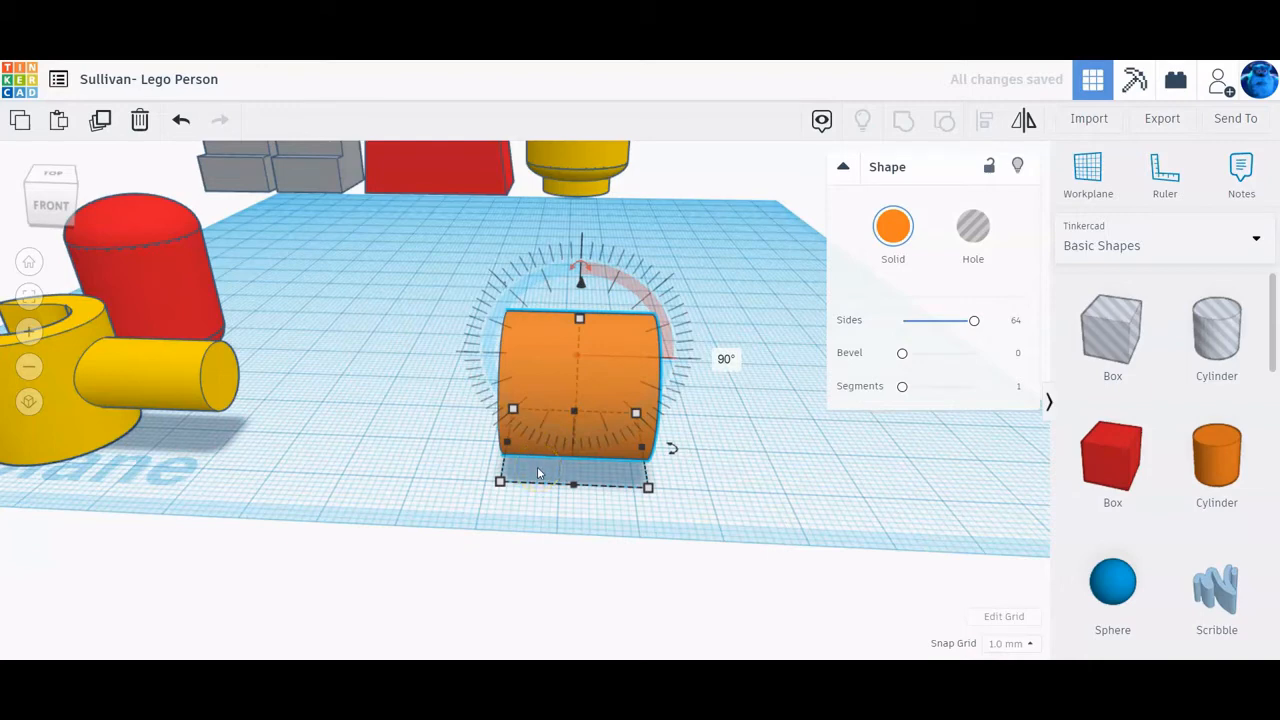
# Step: Size the sideways cylinder to 25 mm long, 18 mm deep and 18 mm high
pyautogui.click(501, 482)
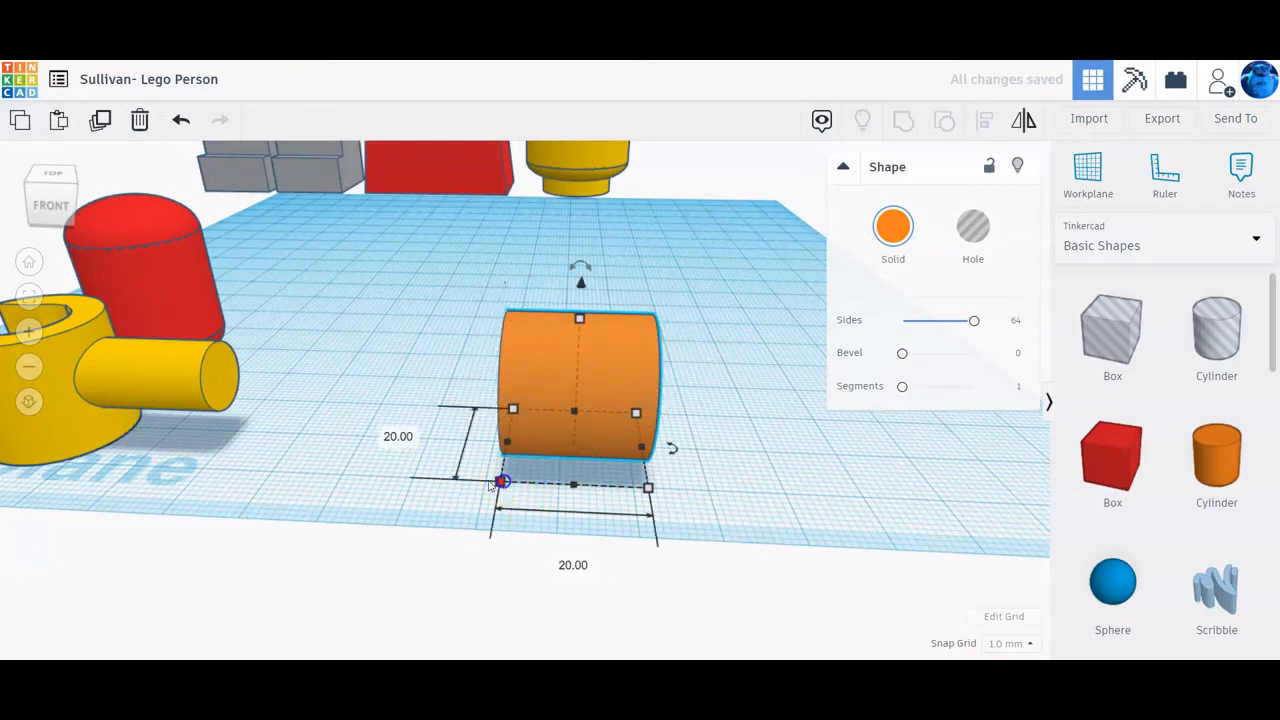
pyautogui.click(400, 440)
pyautogui.press('Return')
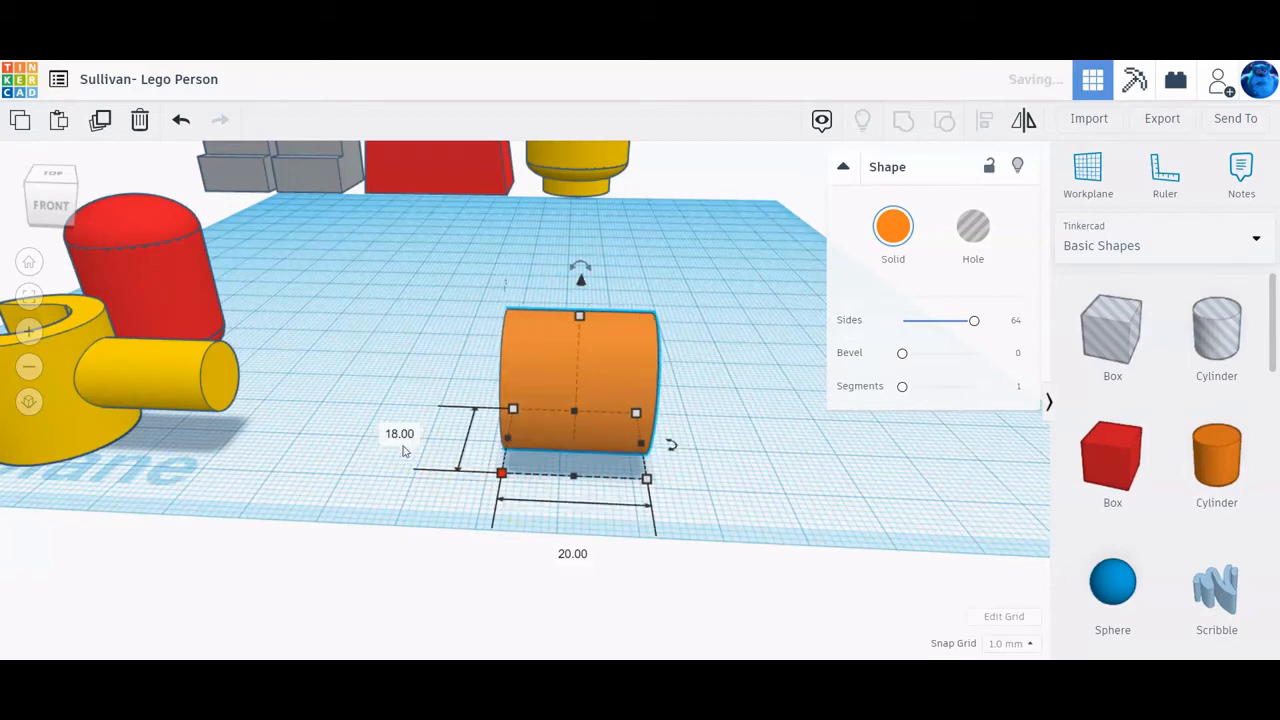
pyautogui.click(574, 558)
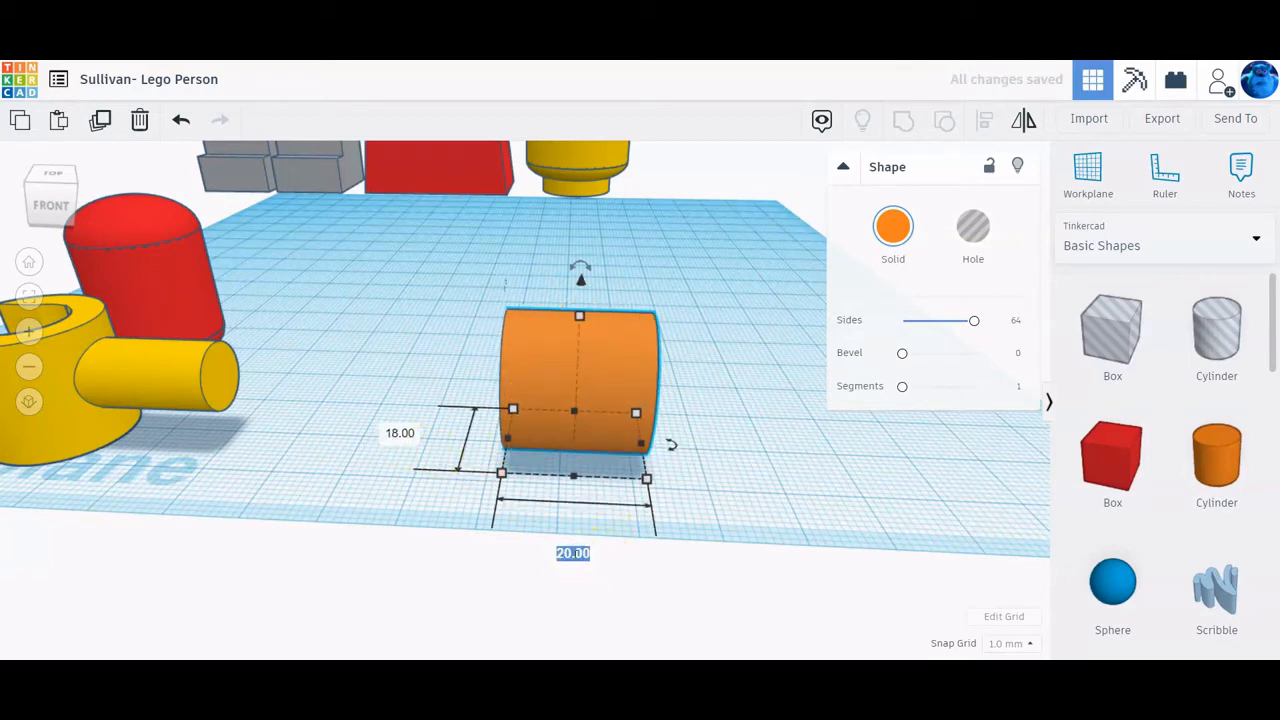
pyautogui.press('Return')
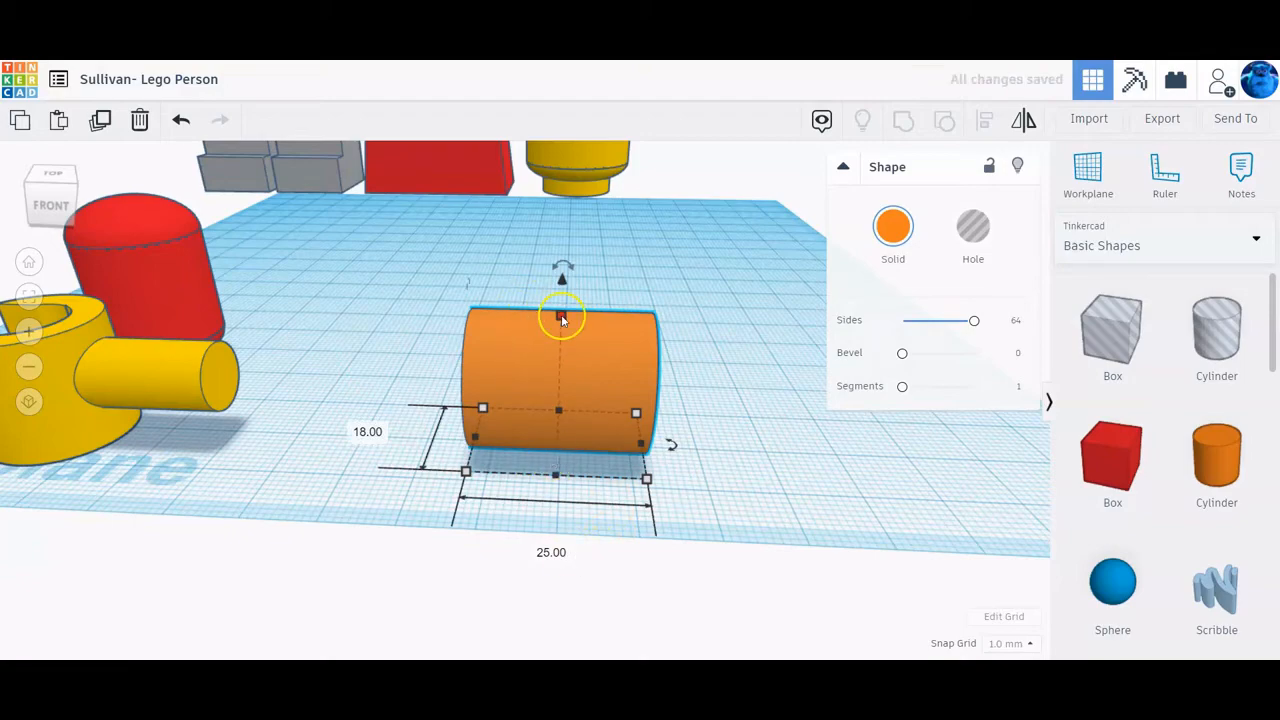
pyautogui.click(561, 316)
pyautogui.click(664, 379)
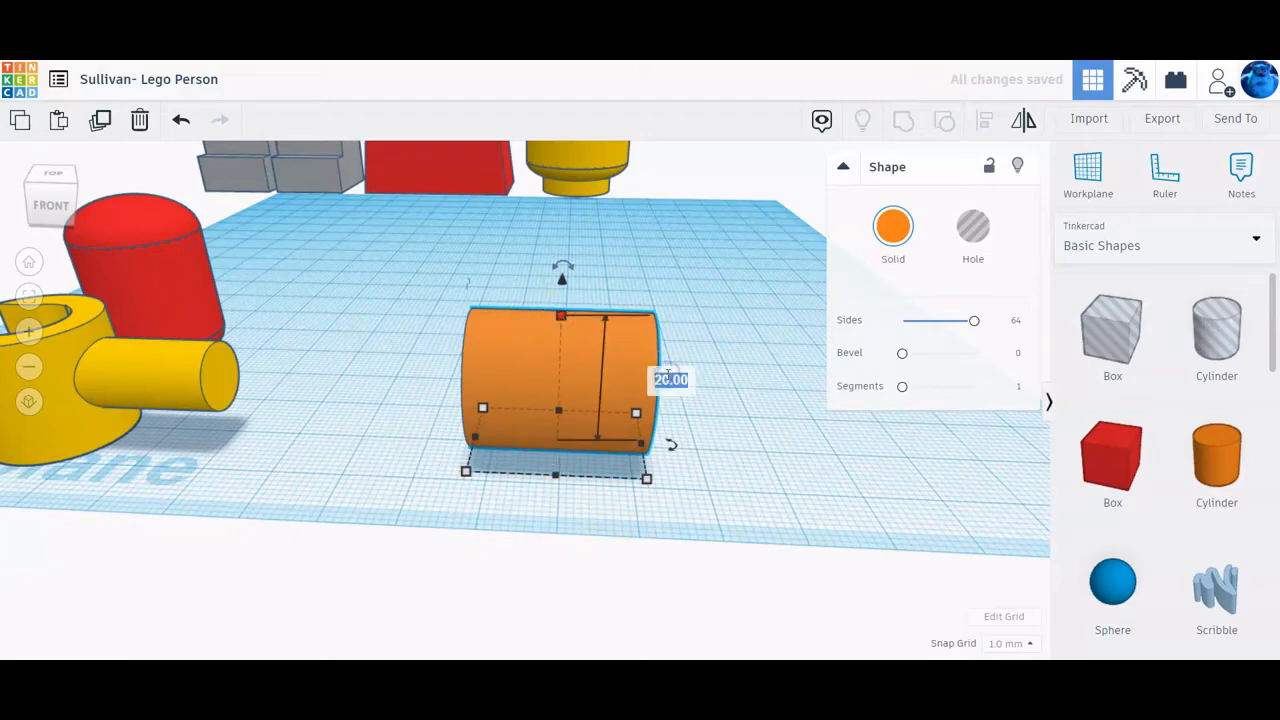
pyautogui.write('18')
pyautogui.press('Return')
# Step: Colour the sideways cylinder red
pyautogui.moveTo(520, 483); pyautogui.dragTo(863, 323, button='right')
pyautogui.click(893, 226)
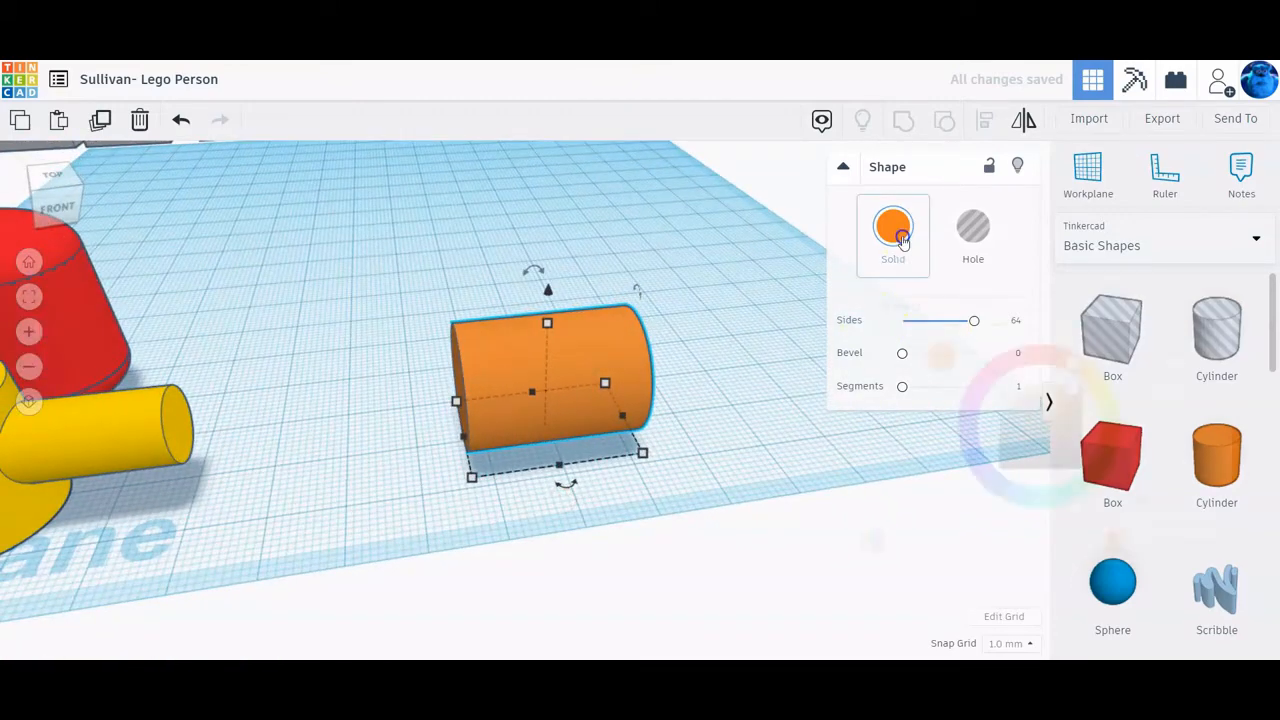
pyautogui.click(897, 307)
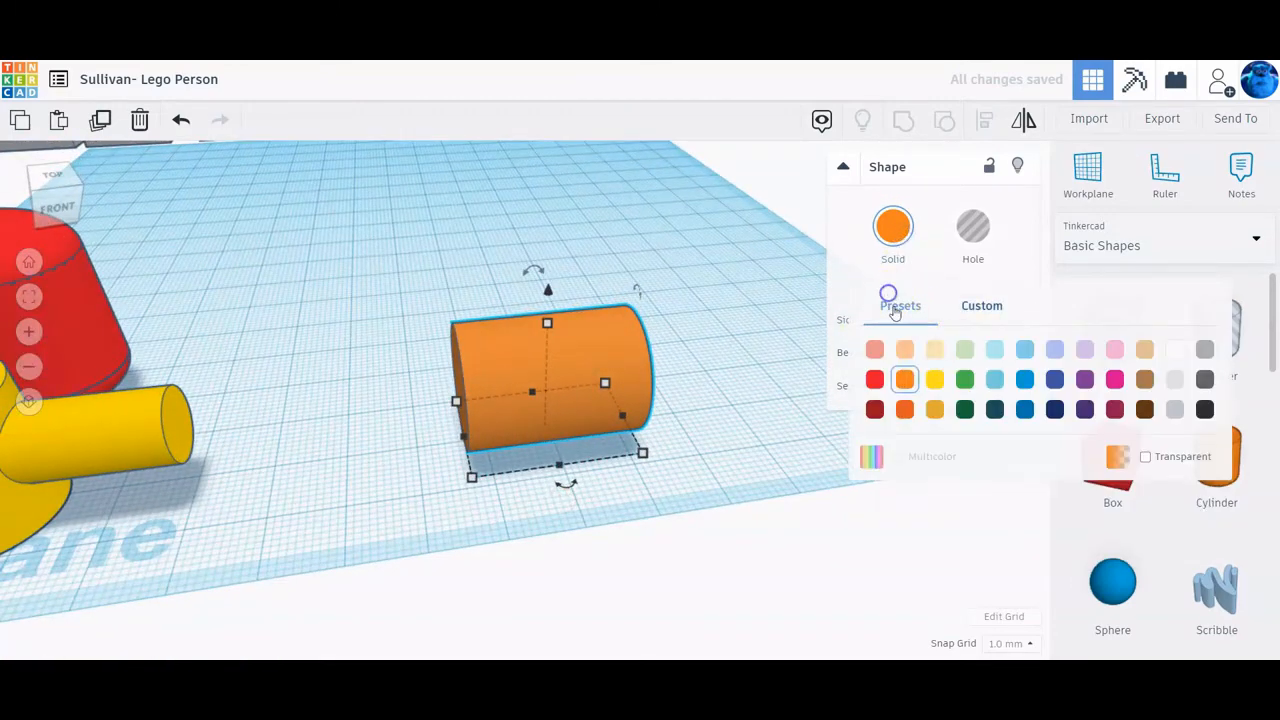
pyautogui.click(874, 381)
pyautogui.click(632, 447)
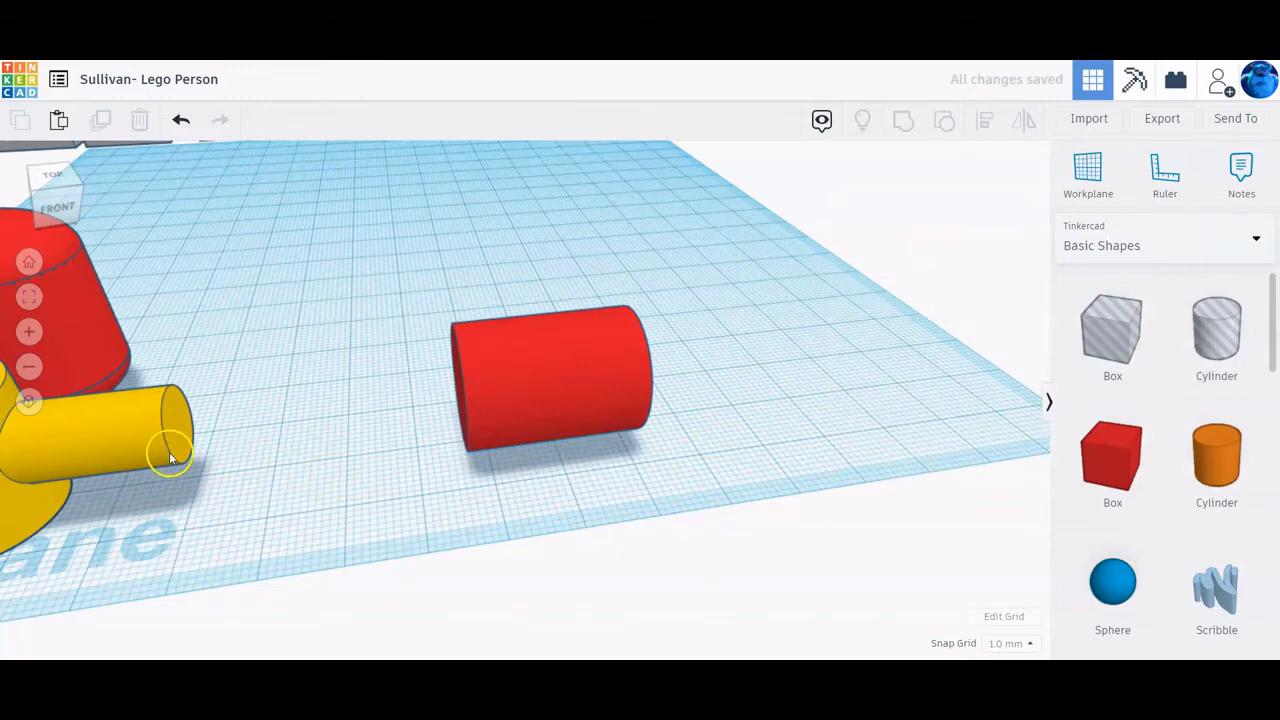
# Step: Move the red cylinder over the end of the yellow wrist to form the forearm
pyautogui.moveTo(551, 389); pyautogui.dragTo(126, 442)
pyautogui.moveTo(165, 497)
pyautogui.mouseDown(button='right')
pyautogui.moveTo(308, 483)
pyautogui.moveTo(184, 482)
pyautogui.mouseUp(button='right')
pyautogui.scroll(-3, 184, 482)
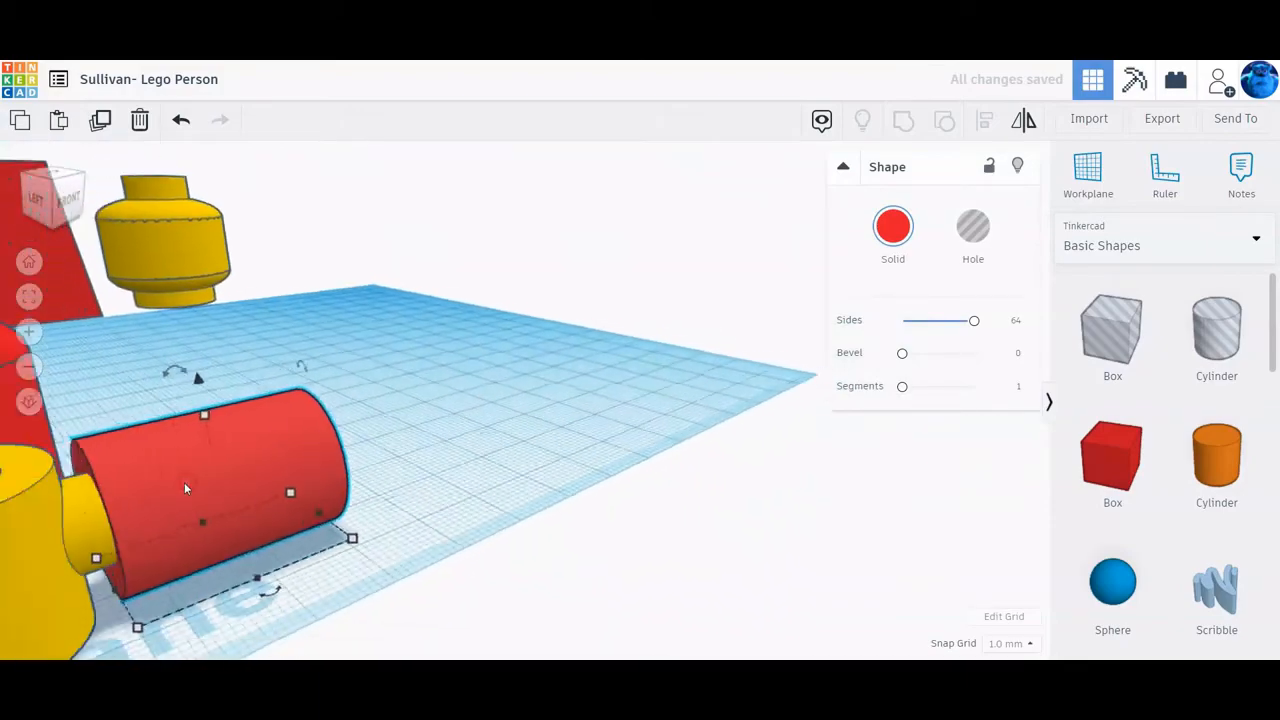
# Step: Align the yellow hand and the red forearm cylinder on their centres across the arm's width
pyautogui.click(33, 298)
pyautogui.moveTo(274, 434); pyautogui.dragTo(363, 643, button='right')
pyautogui.moveTo(380, 580); pyautogui.dragTo(485, 432)
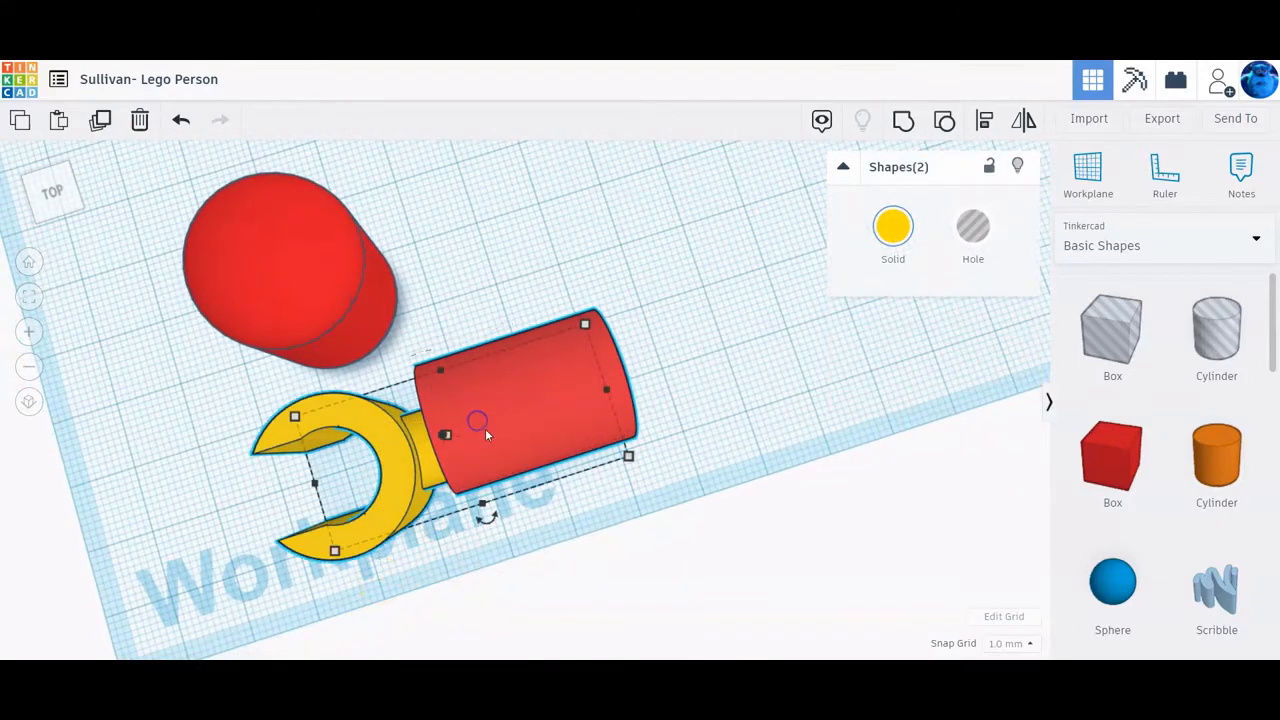
pyautogui.click(984, 120)
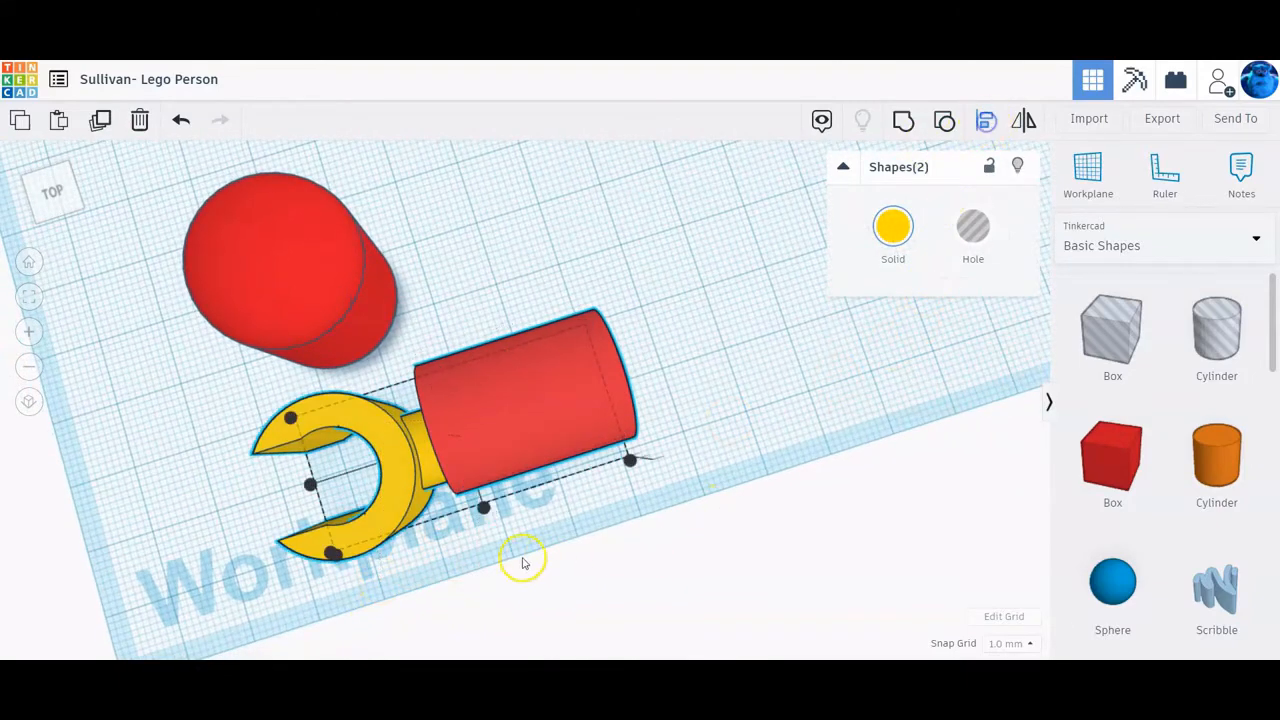
pyautogui.click(310, 486)
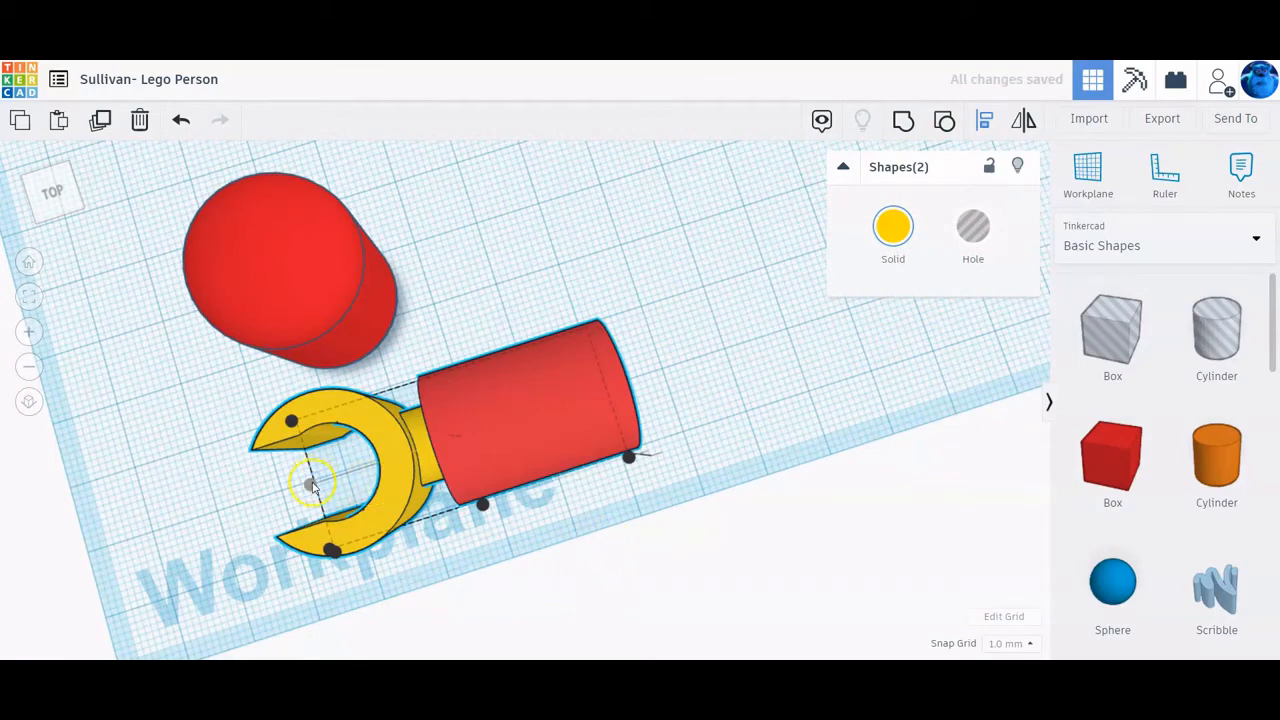
# Step: Group the hand with the red forearm and keep both original colours with the Multicolor option
pyautogui.moveTo(509, 540); pyautogui.dragTo(467, 398, button='right')
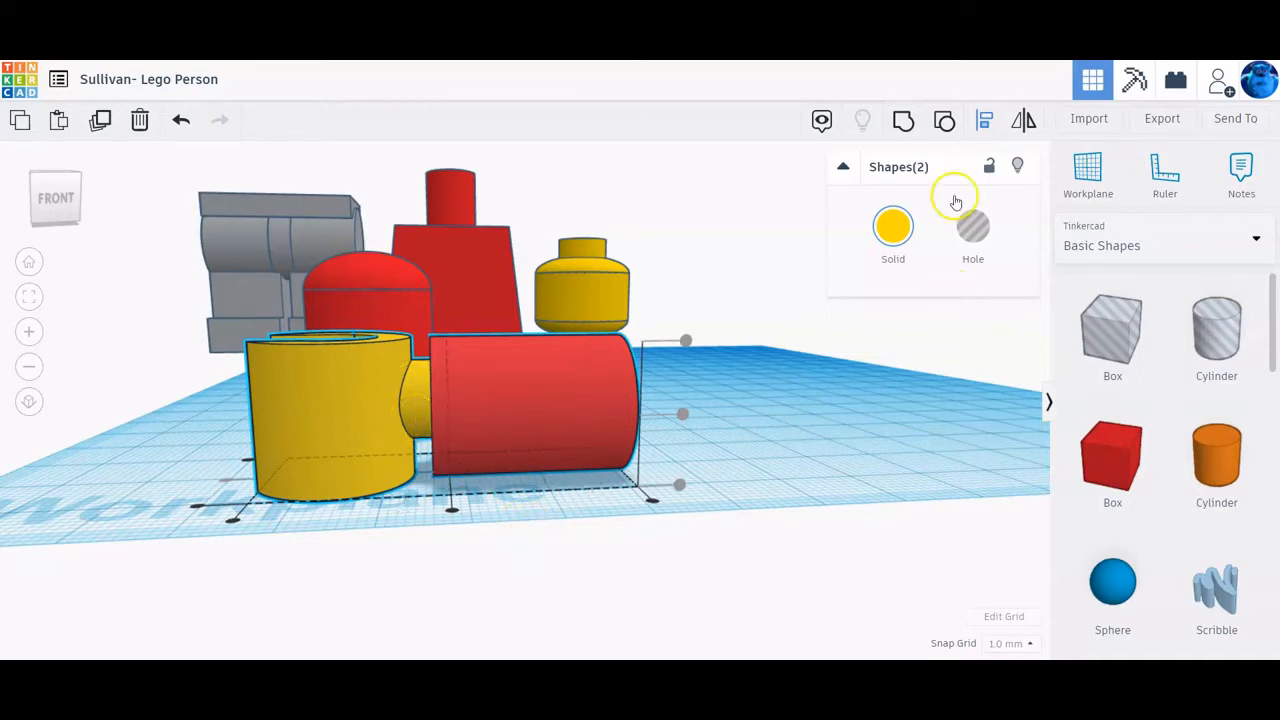
pyautogui.click(903, 120)
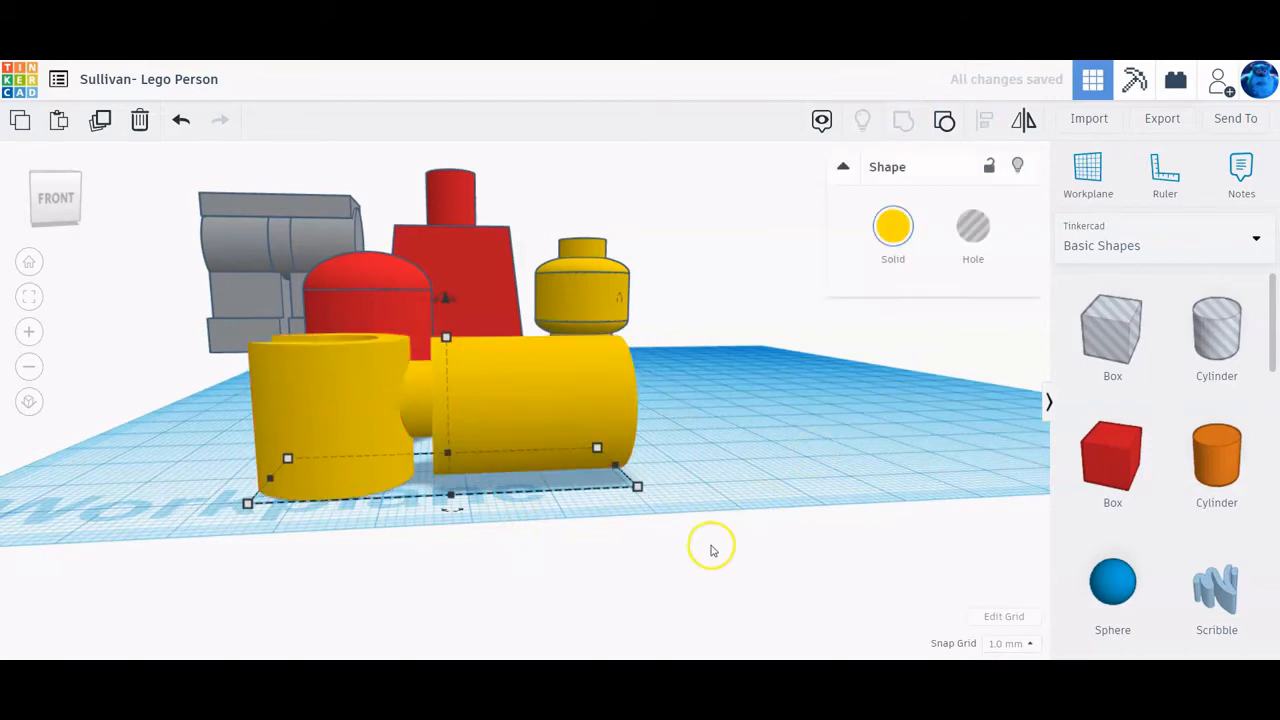
pyautogui.click(893, 227)
pyautogui.click(898, 457)
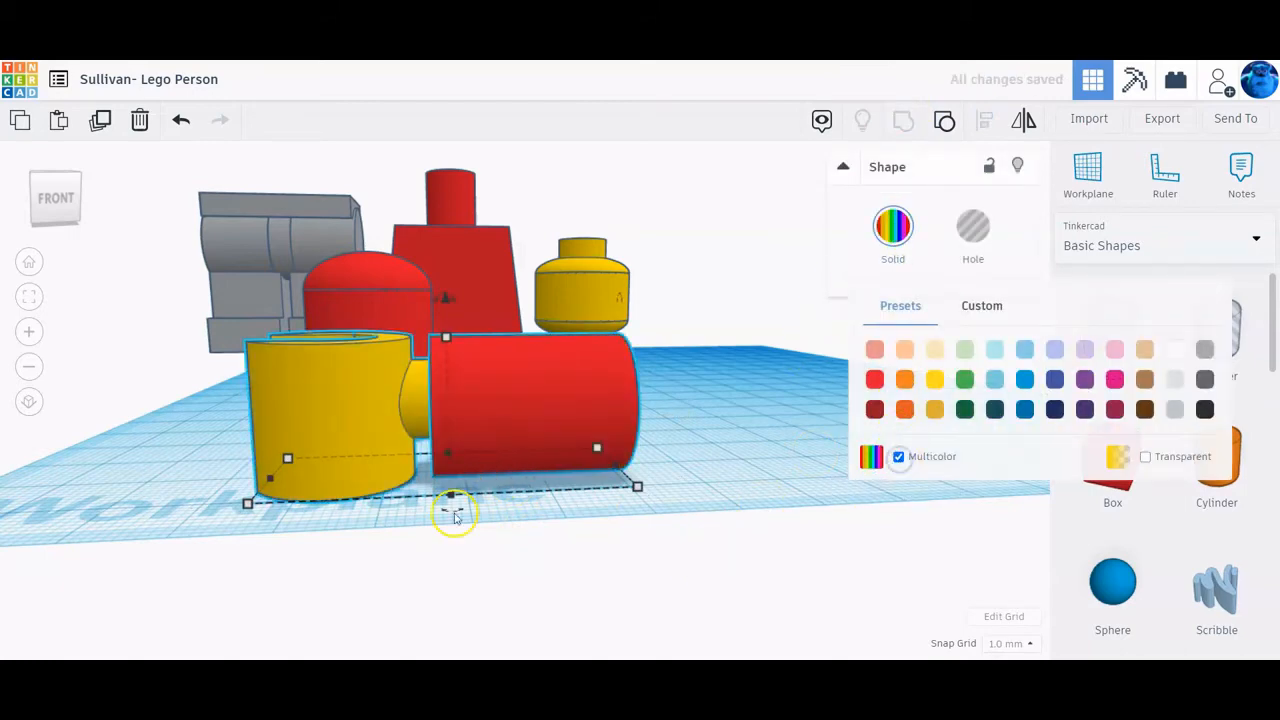
# Step: Move the red capsule 50 mm along and 6 mm across to the forearm's free end
pyautogui.moveTo(454, 511); pyautogui.dragTo(391, 586, button='right')
pyautogui.moveTo(347, 251); pyautogui.dragTo(777, 249)
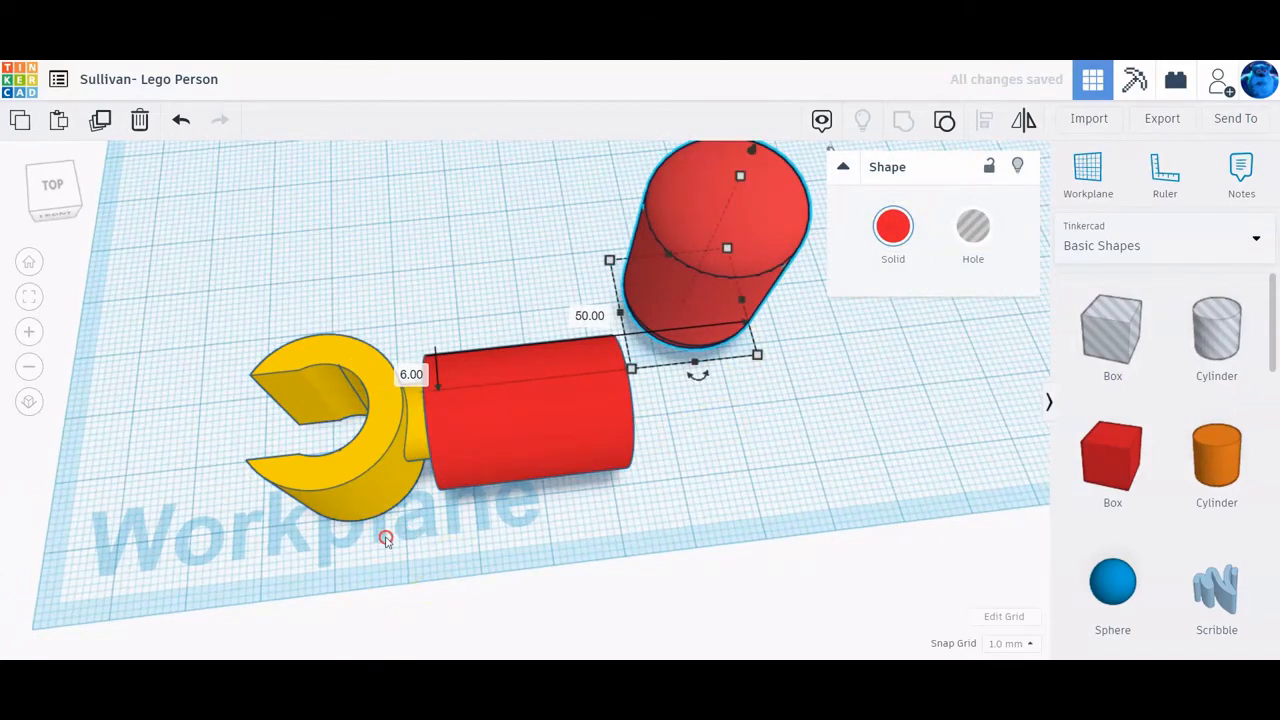
# Step: Align the red capsule and the forearm part on their centres from front to back
pyautogui.moveTo(386, 539); pyautogui.dragTo(967, 444, button='right')
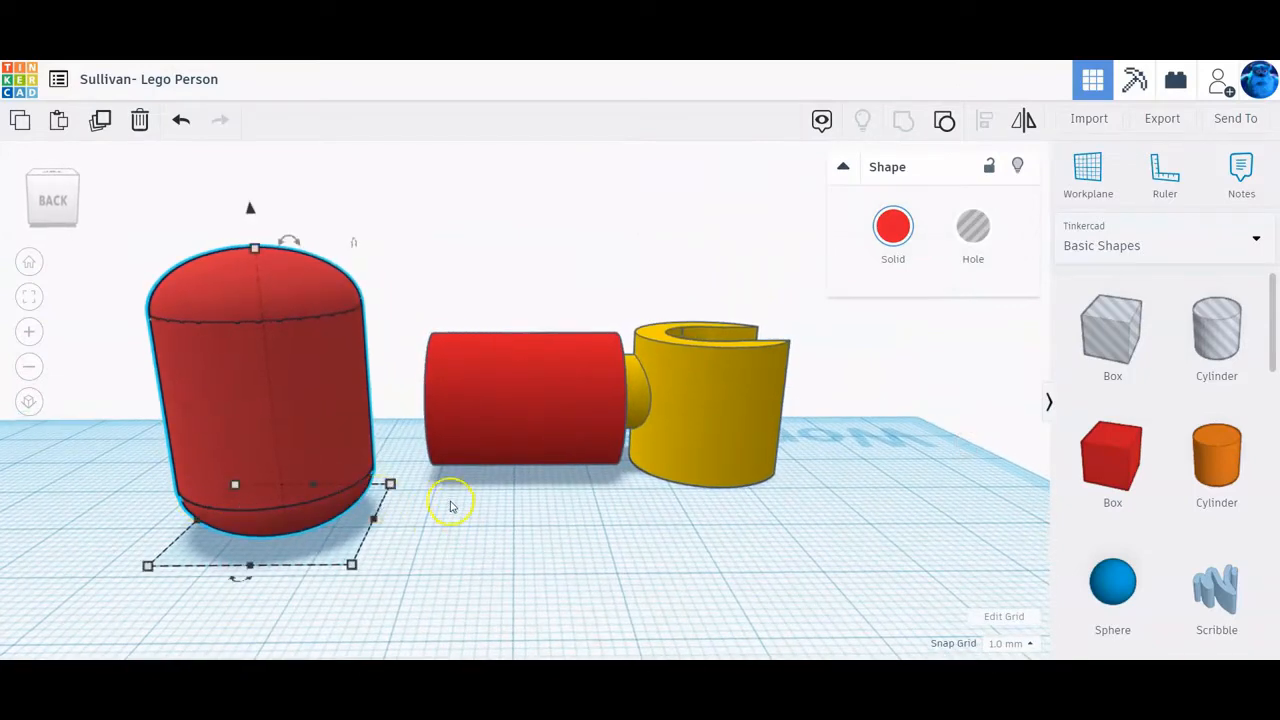
pyautogui.scroll(-4, 450, 500)
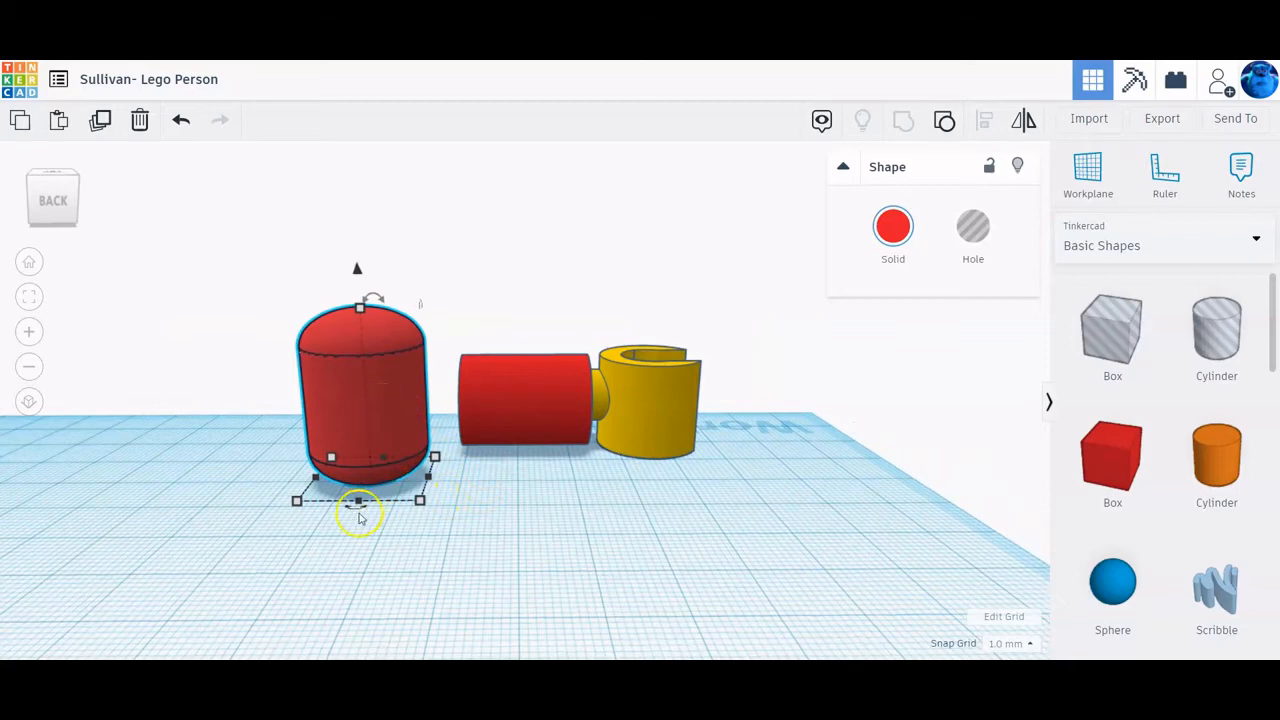
pyautogui.moveTo(357, 508); pyautogui.dragTo(804, 302)
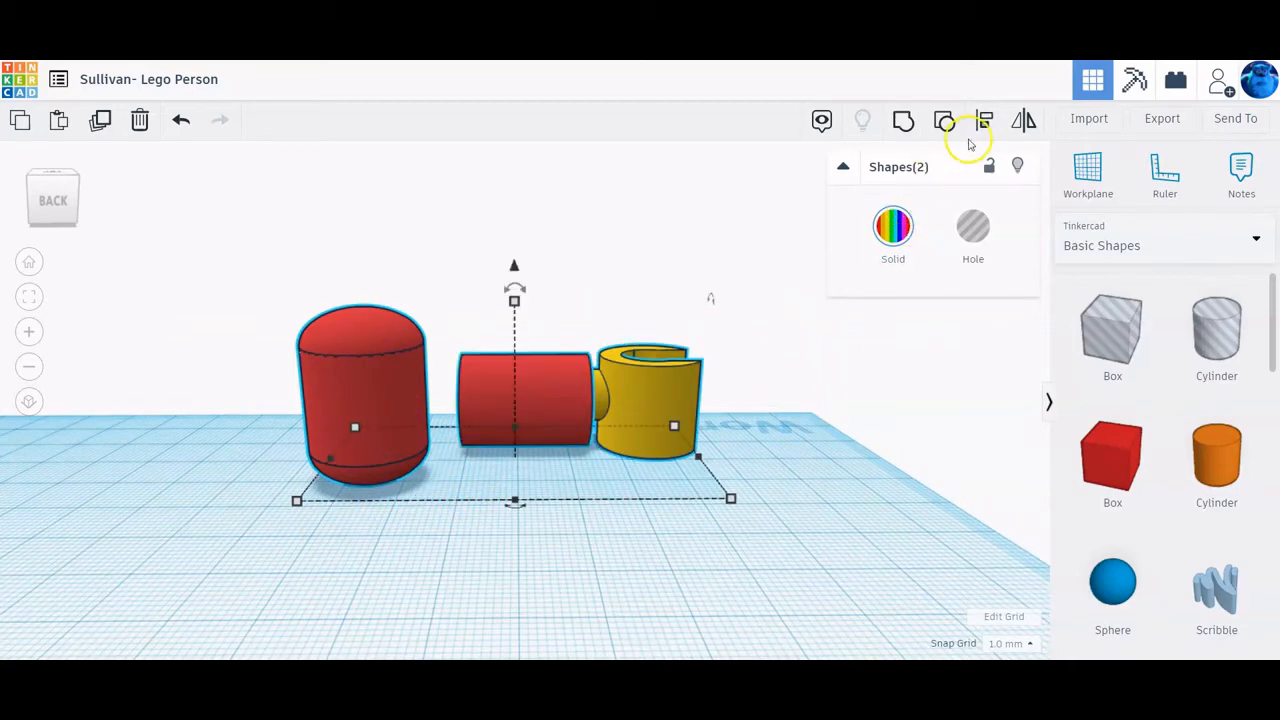
pyautogui.click(985, 122)
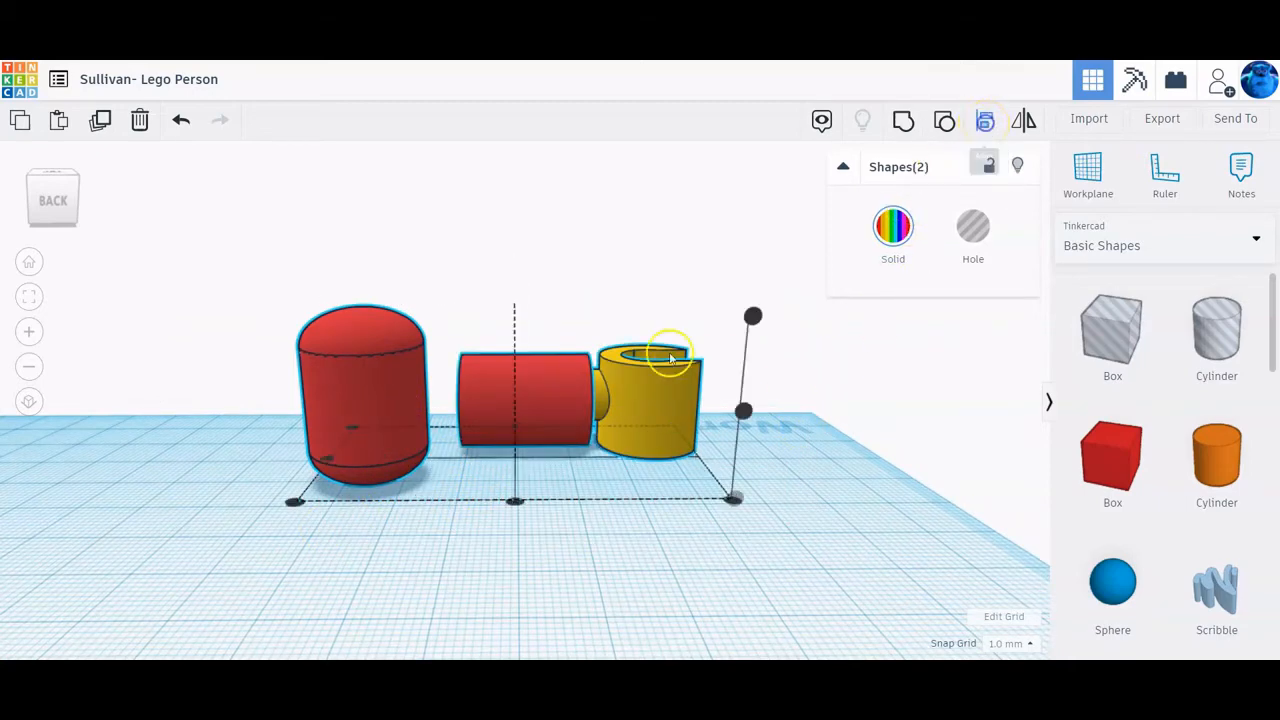
pyautogui.click(328, 459)
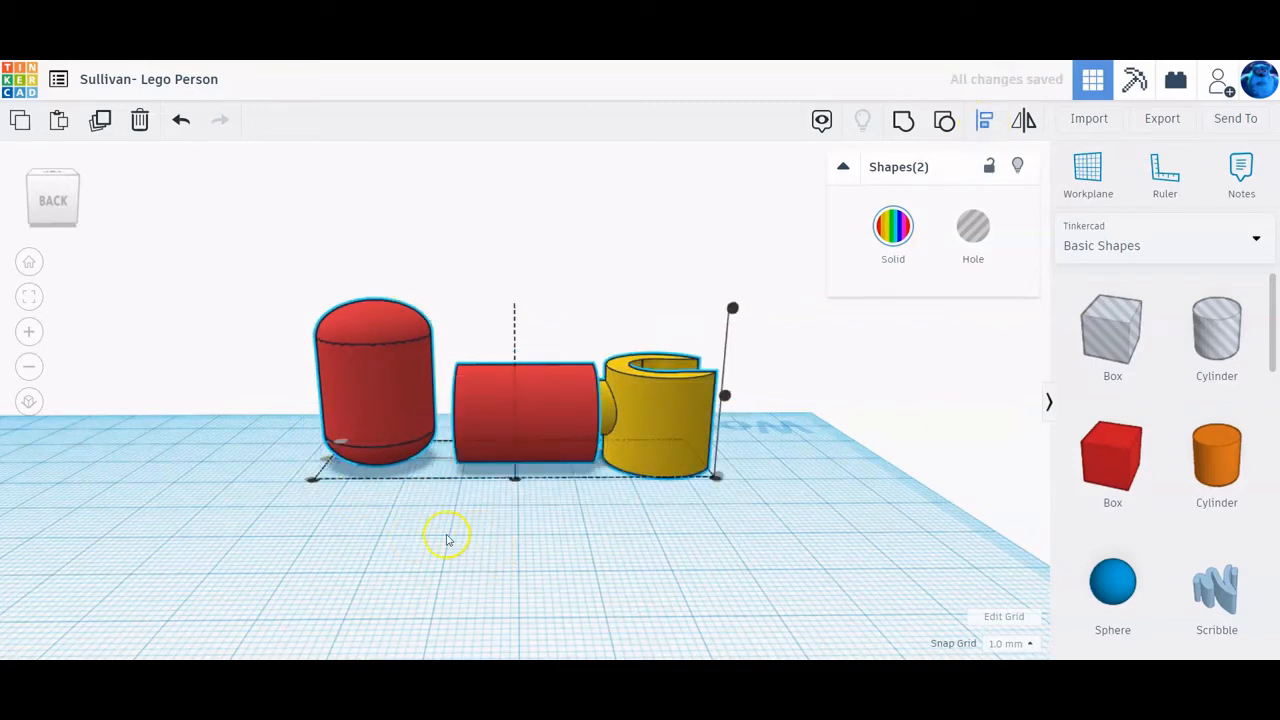
# Step: Tilt the red capsule so it slopes up away from the forearm, and turn it -16° in the horizontal plane
pyautogui.click(391, 414)
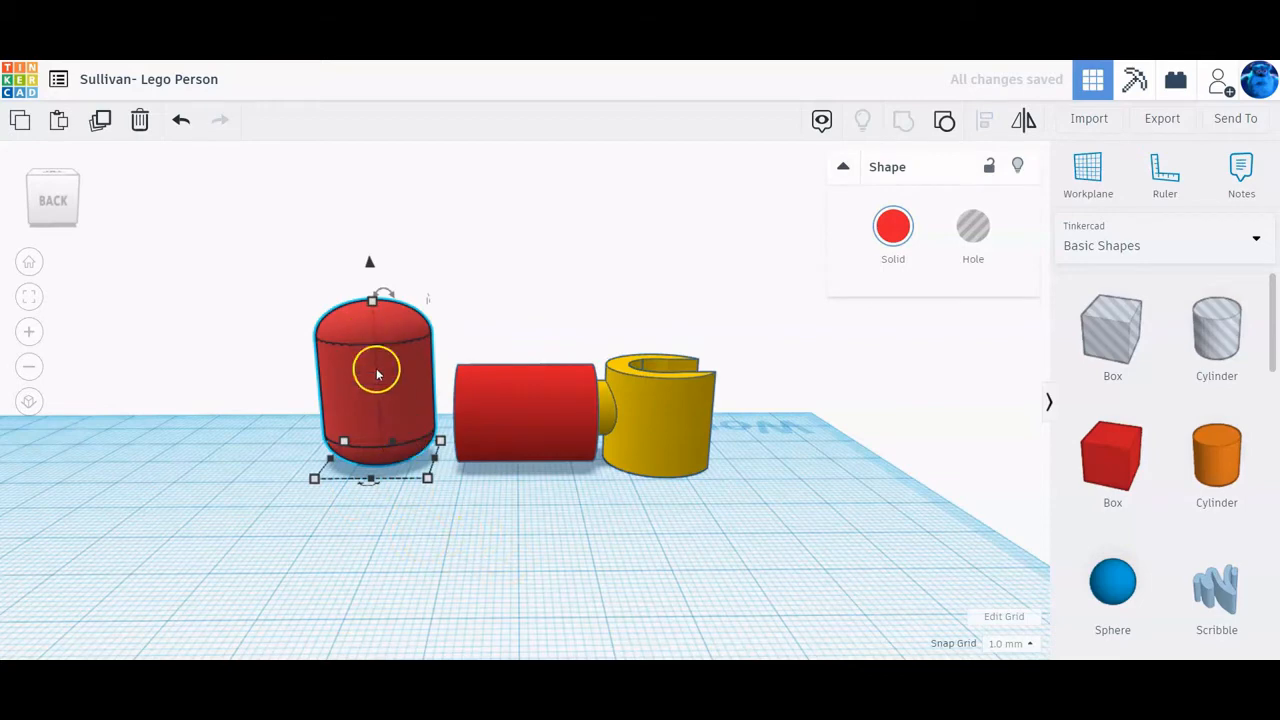
pyautogui.moveTo(383, 305); pyautogui.dragTo(307, 316)
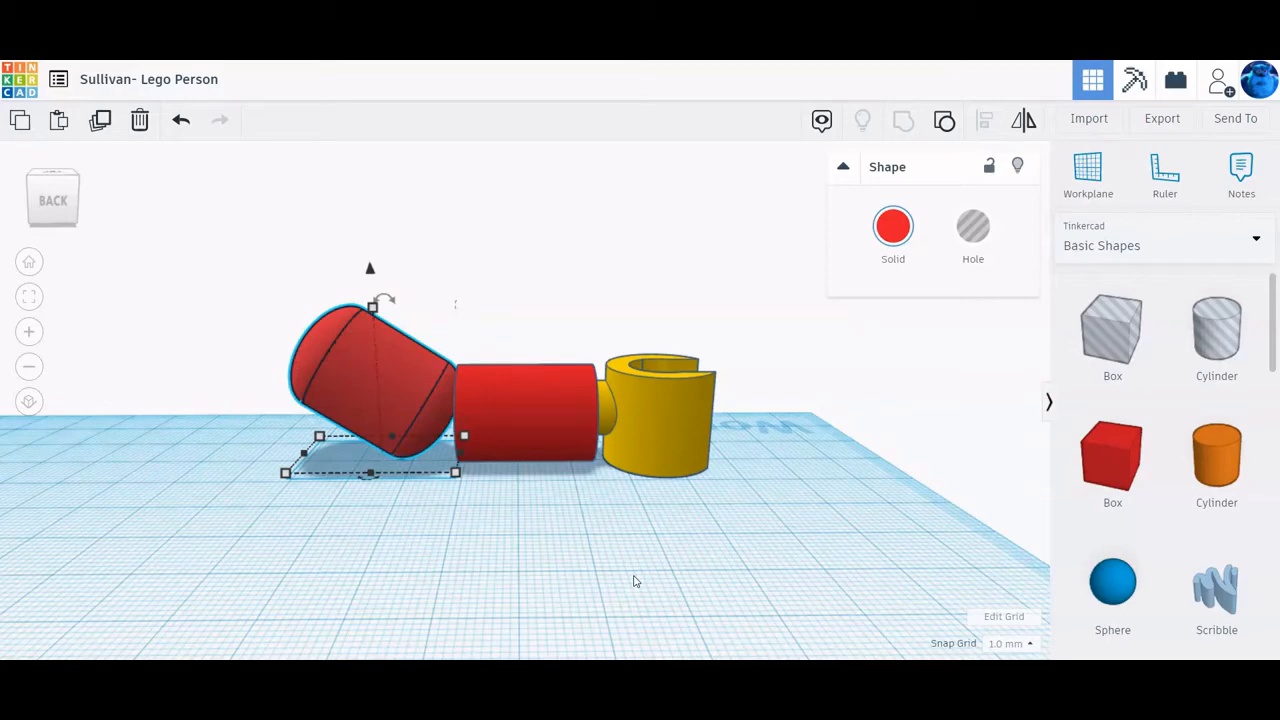
pyautogui.moveTo(760, 540); pyautogui.dragTo(437, 652, button='right')
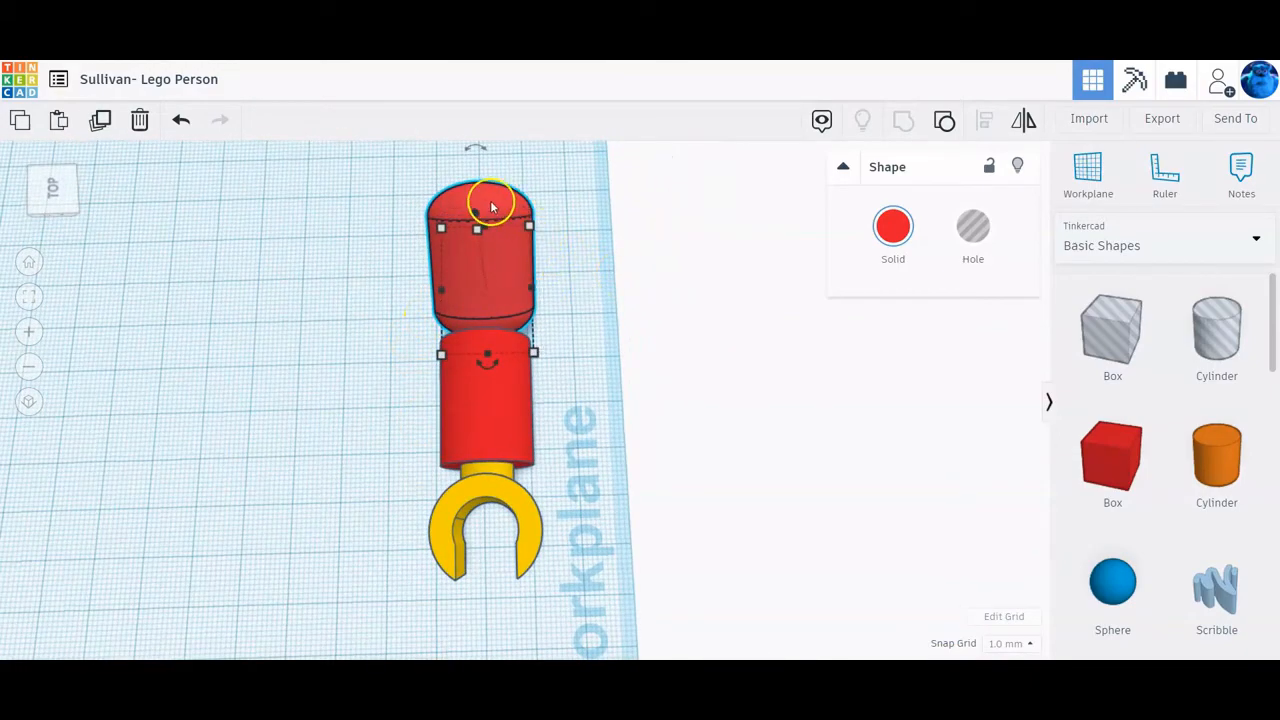
pyautogui.moveTo(488, 369)
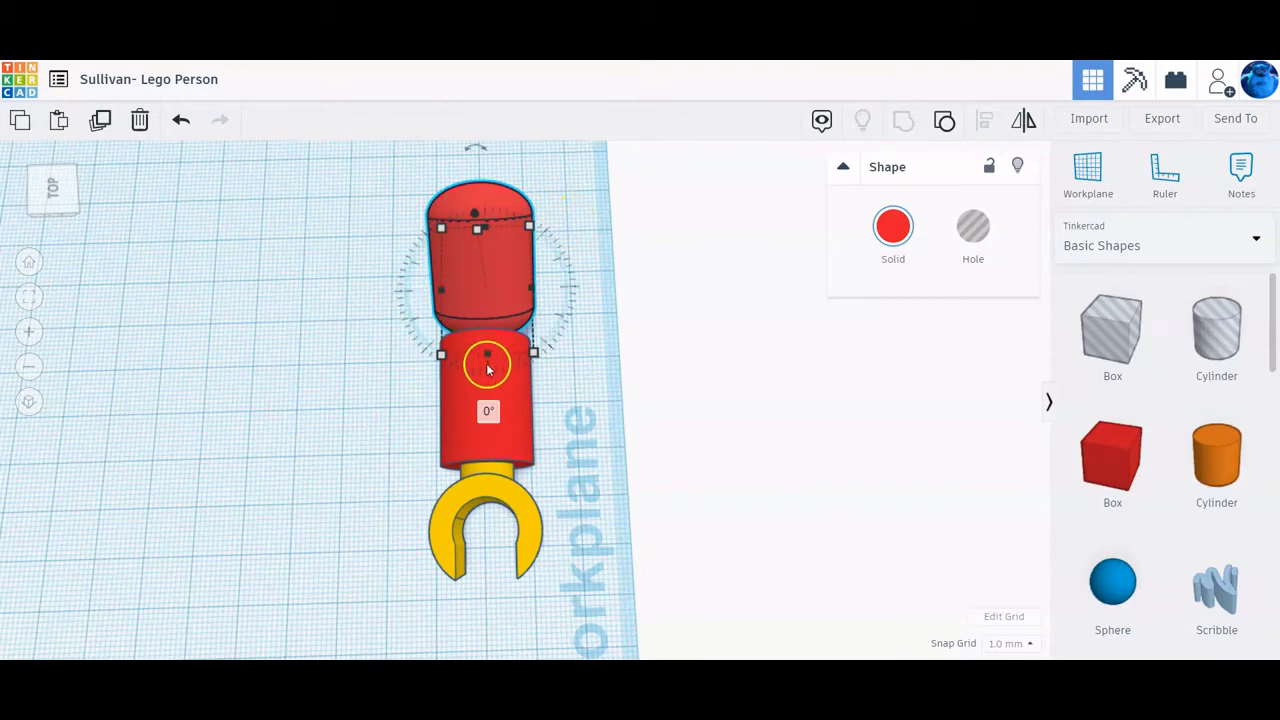
pyautogui.moveTo(488, 369); pyautogui.dragTo(464, 371)
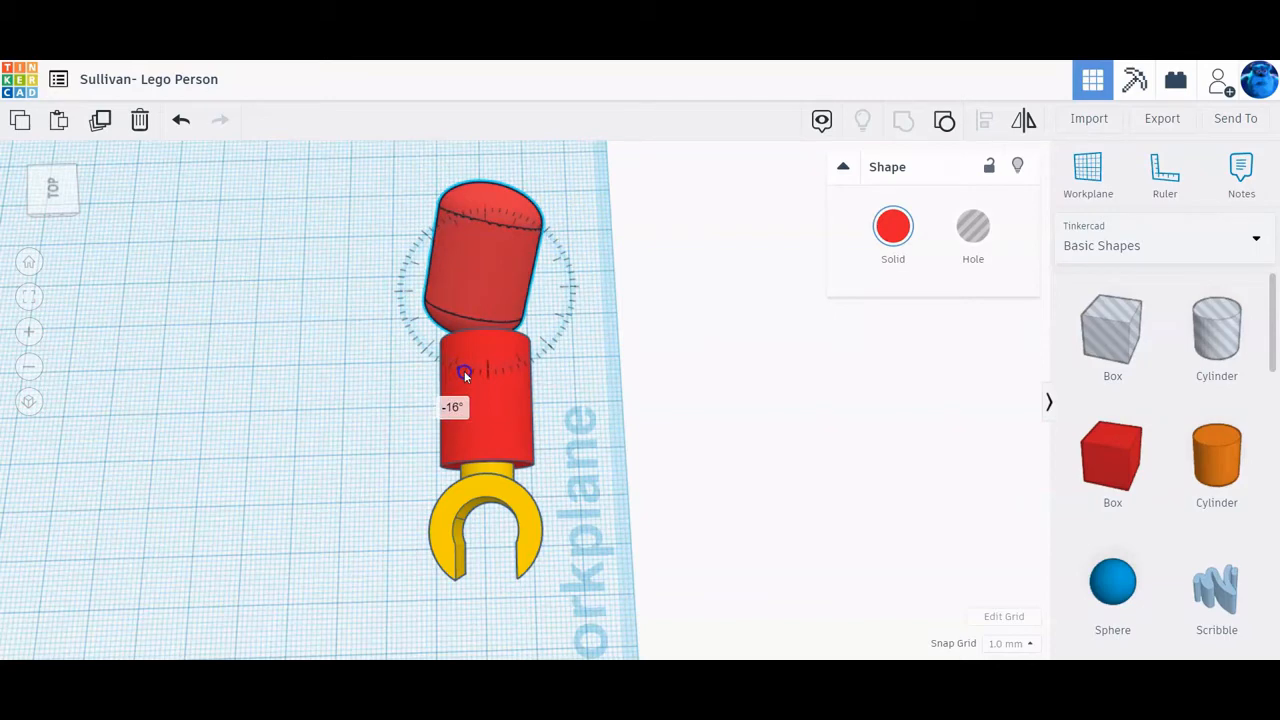
pyautogui.moveTo(464, 371); pyautogui.dragTo(464, 370)
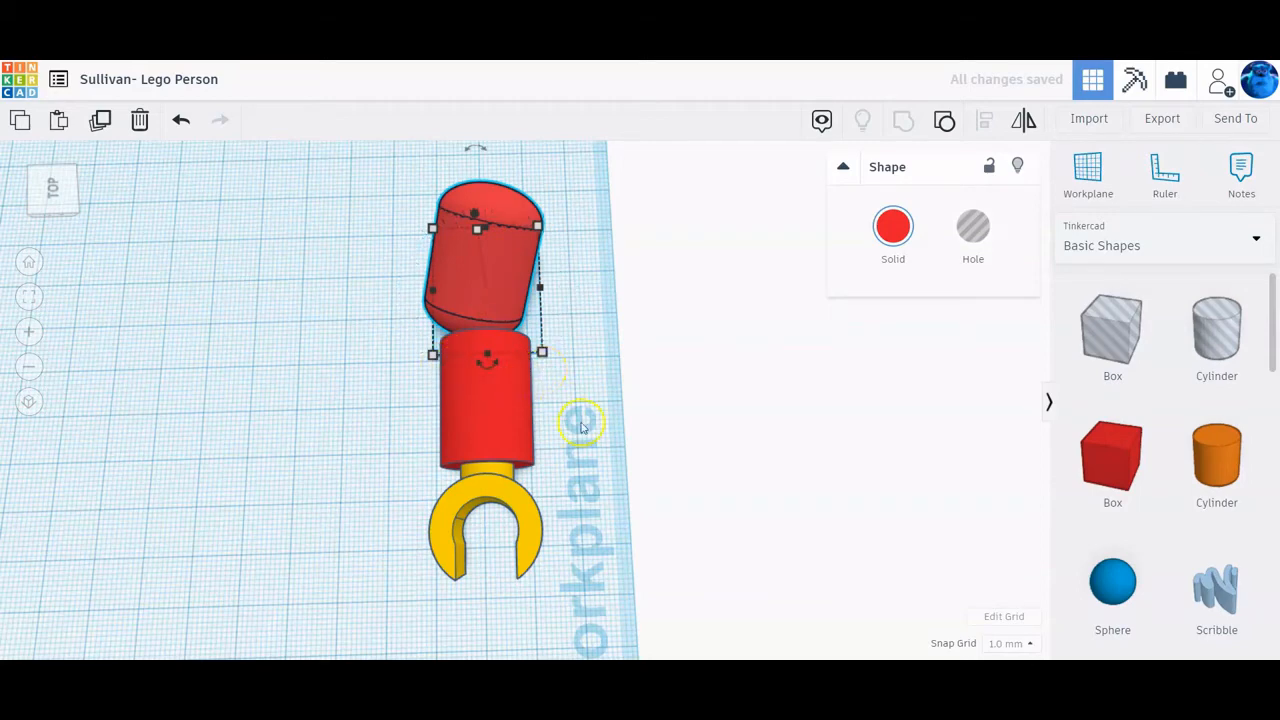
# Step: Set the snap grid to 0.1 mm and nudge the tilted capsule toward the forearm until their ends overlap
pyautogui.click(1027, 645)
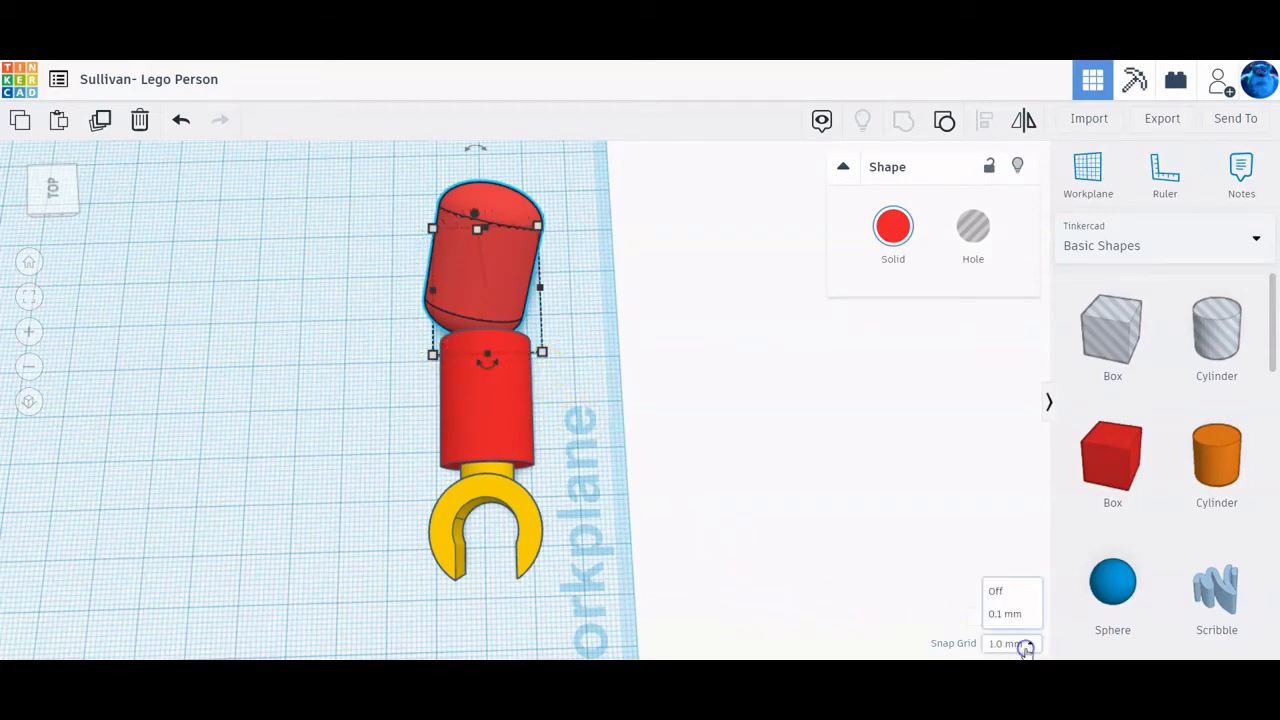
pyautogui.click(1003, 494)
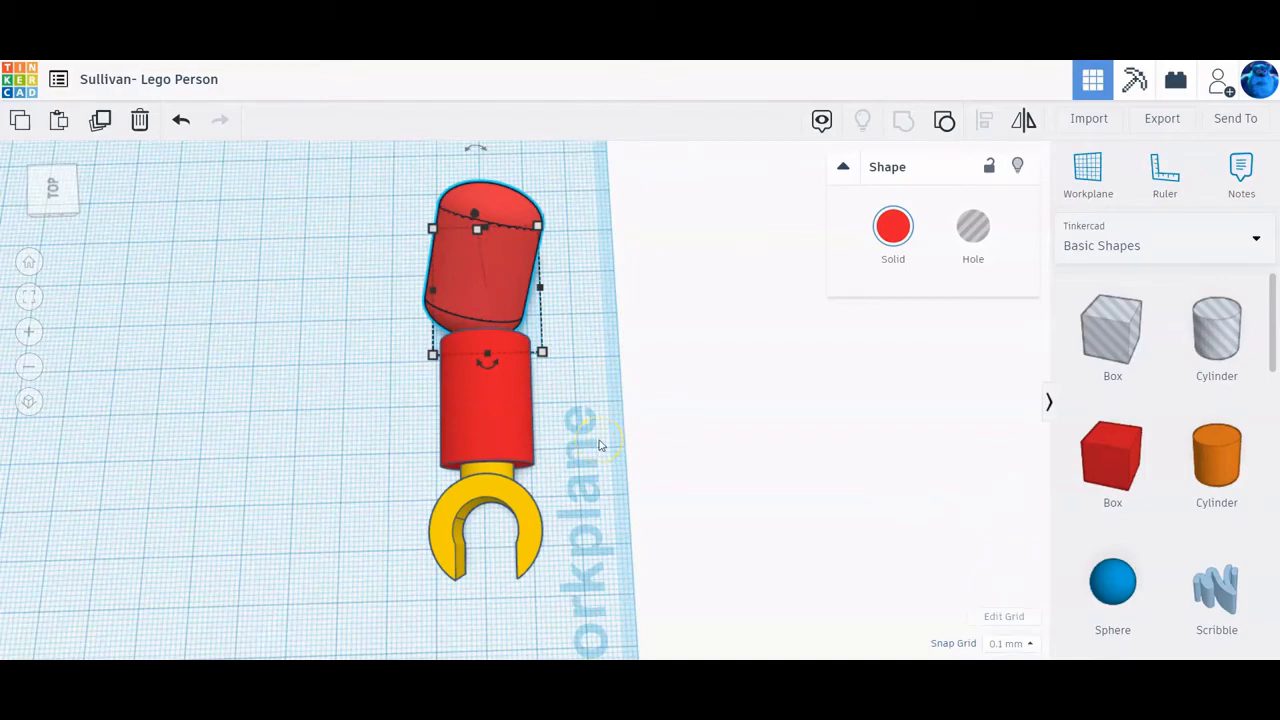
pyautogui.moveTo(343, 422); pyautogui.dragTo(715, 292, button='right')
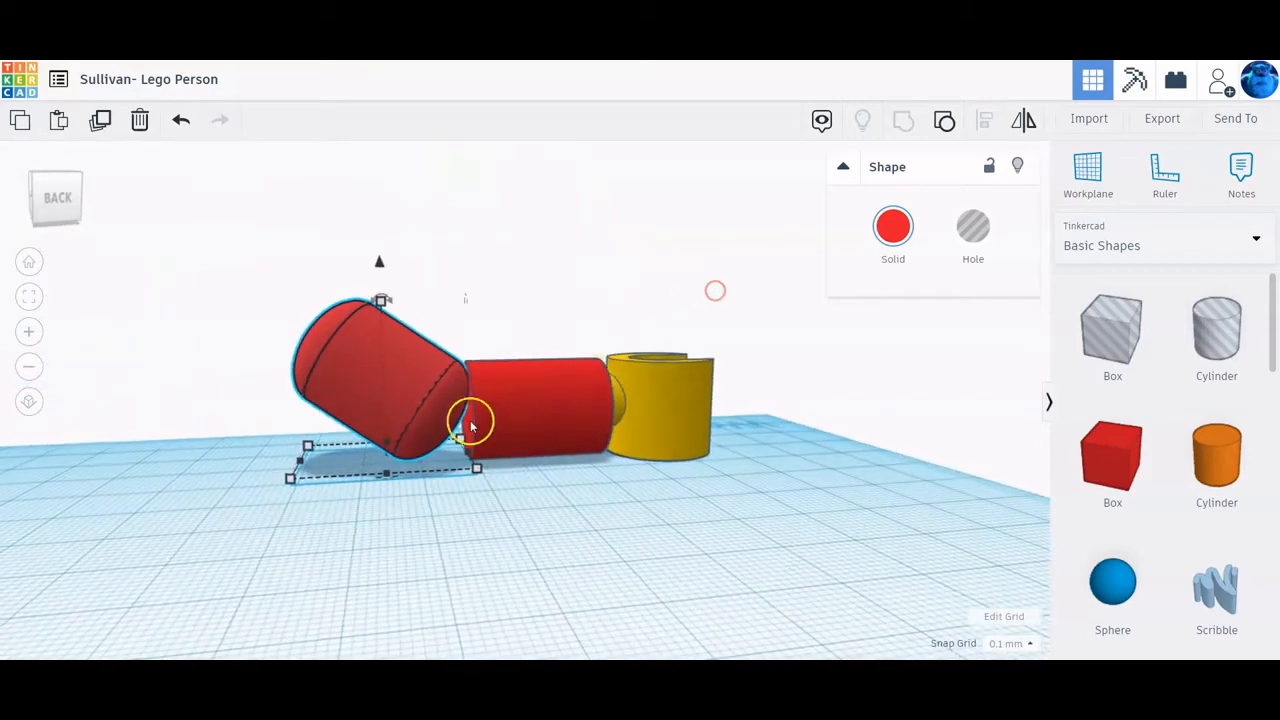
pyautogui.scroll(5, 457, 420)
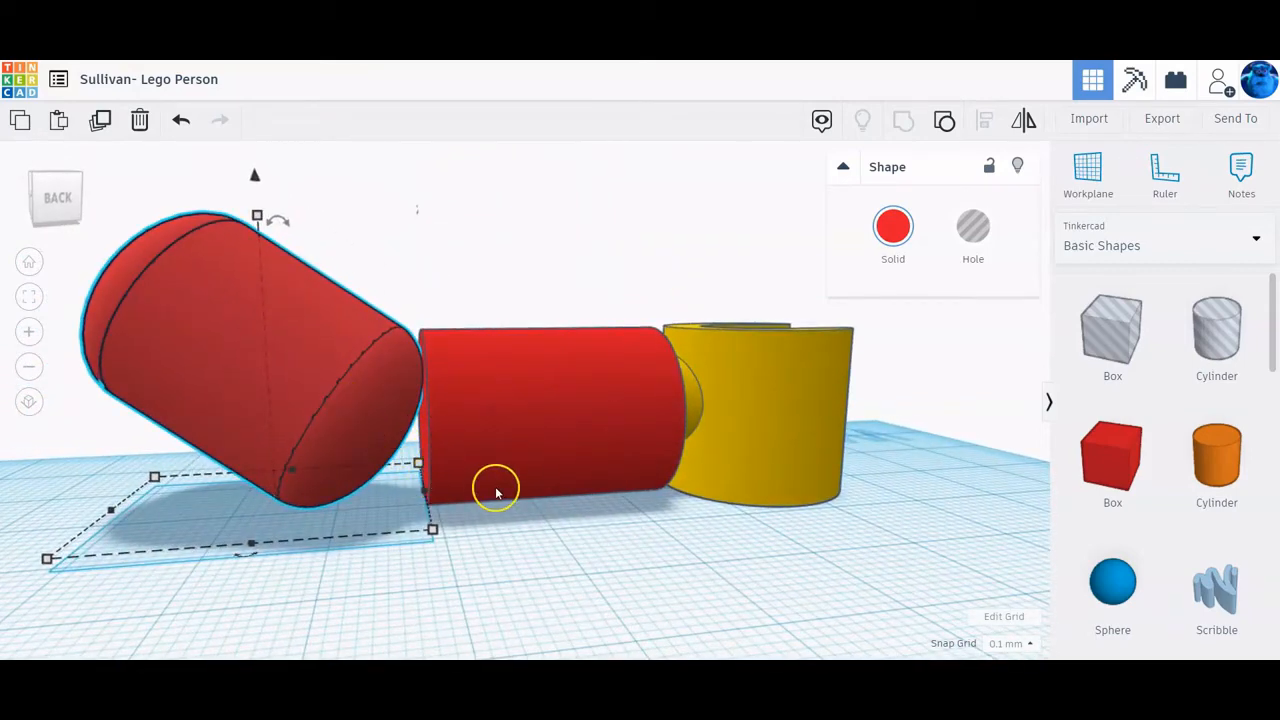
pyautogui.press('Right')
pyautogui.press('Right')
pyautogui.press('Right')
pyautogui.press('Right')
pyautogui.press('Right')
pyautogui.press('Right')
pyautogui.press('Right')
pyautogui.press('Right')
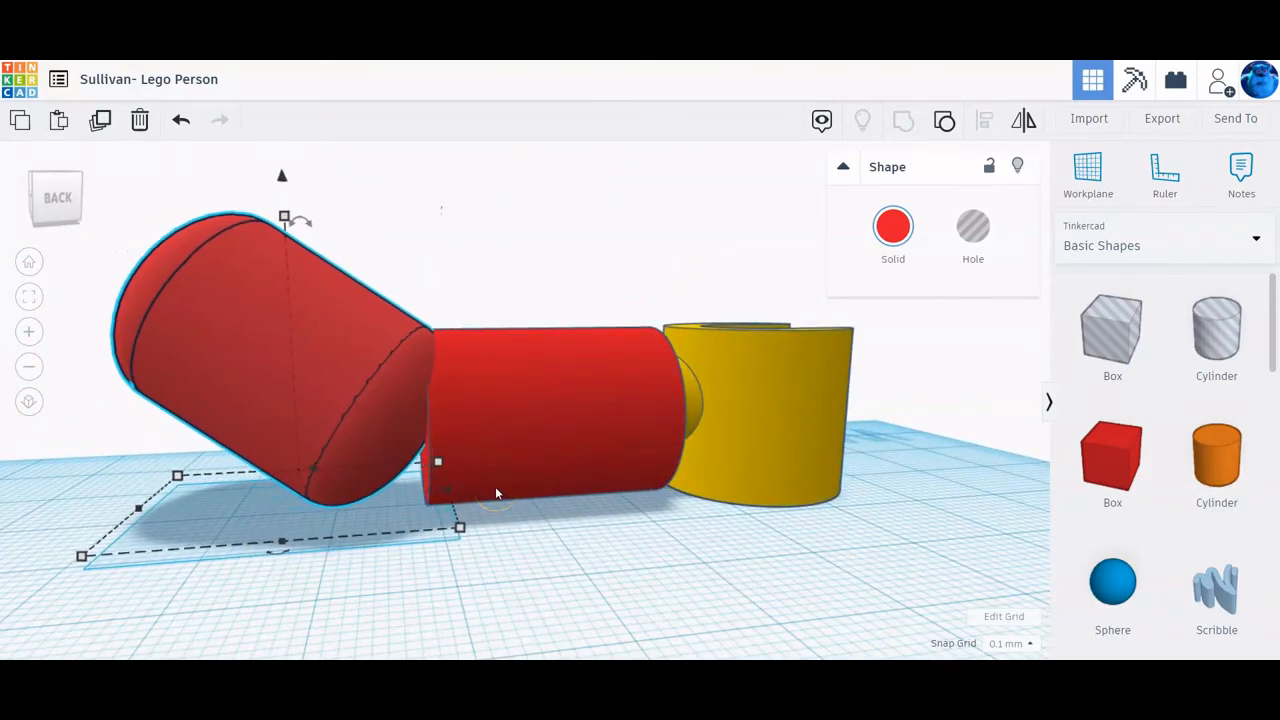
# Step: Nudge the tilted red capsule further toward the hand in 0.1 mm steps so its rounded end sinks deeper into the forearm
pyautogui.press('Right')
pyautogui.press('Right')
pyautogui.press('Right')
pyautogui.press('Right')
pyautogui.press('Right')
pyautogui.press('Right')
pyautogui.press('Right')
pyautogui.press('Right')
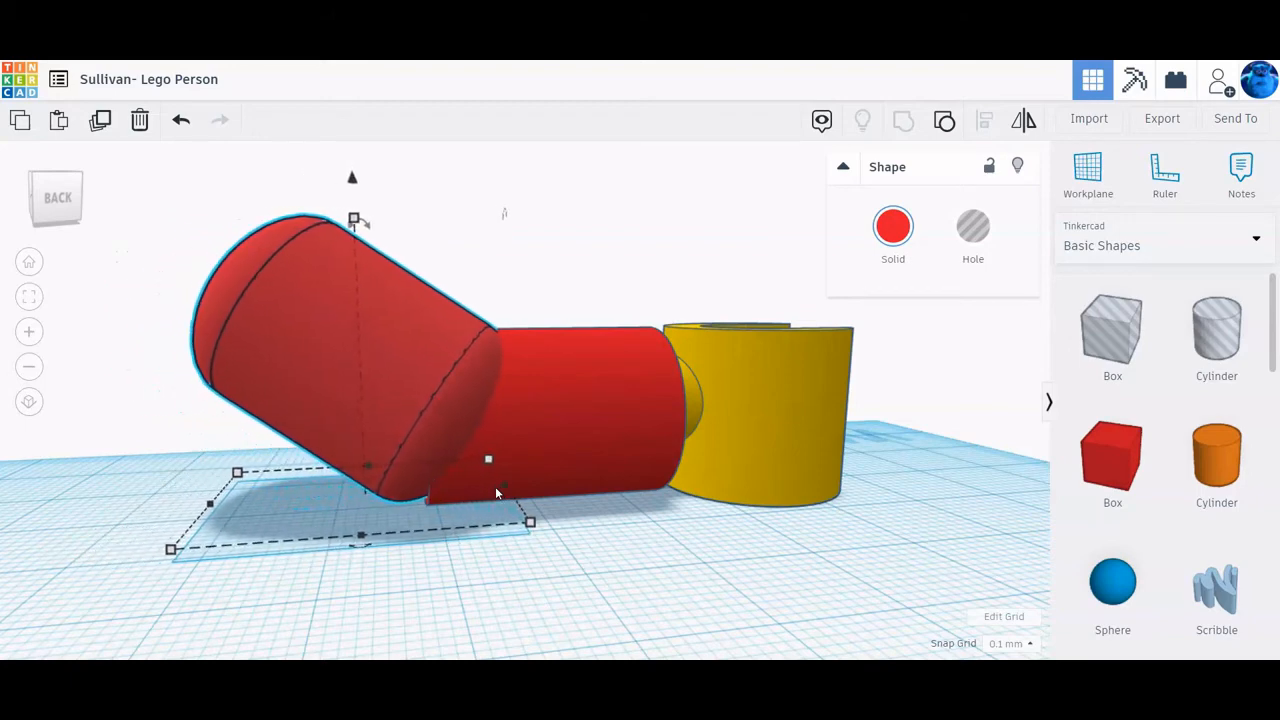
pyautogui.press('Right')
pyautogui.press('Right')
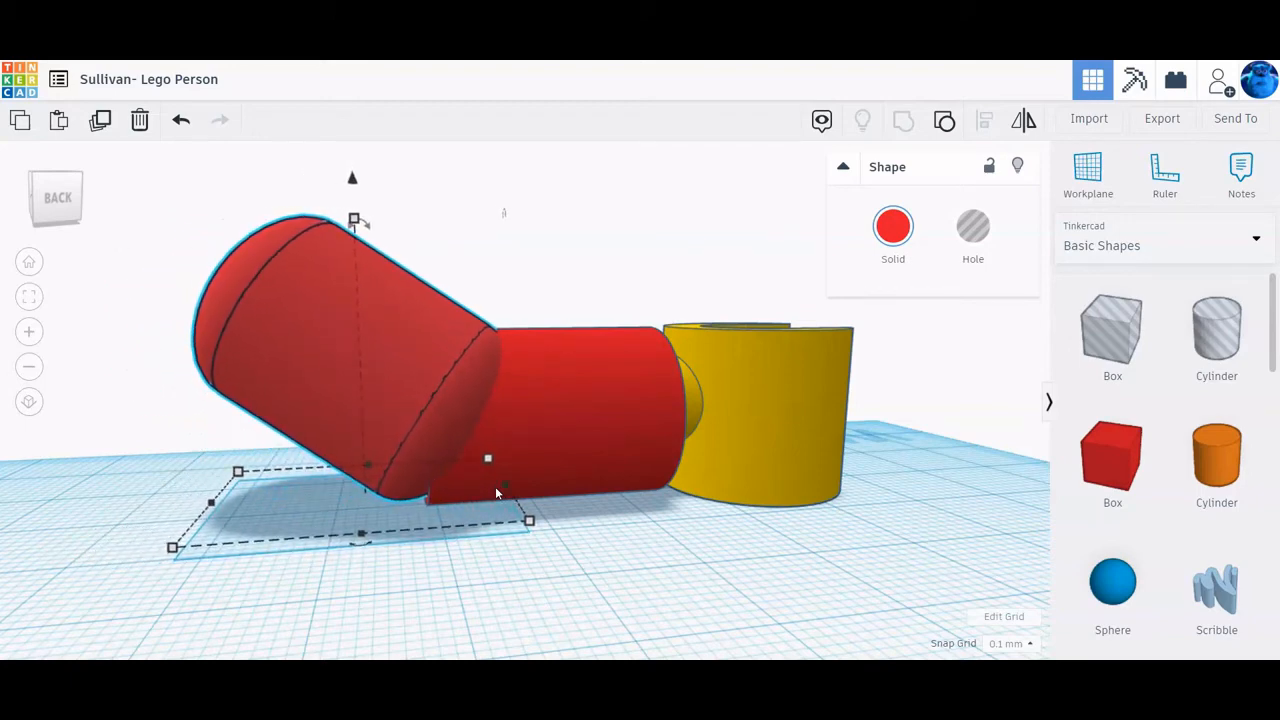
pyautogui.press('Right')
pyautogui.press('Right')
pyautogui.press('Right')
pyautogui.press('Right')
pyautogui.press('Right')
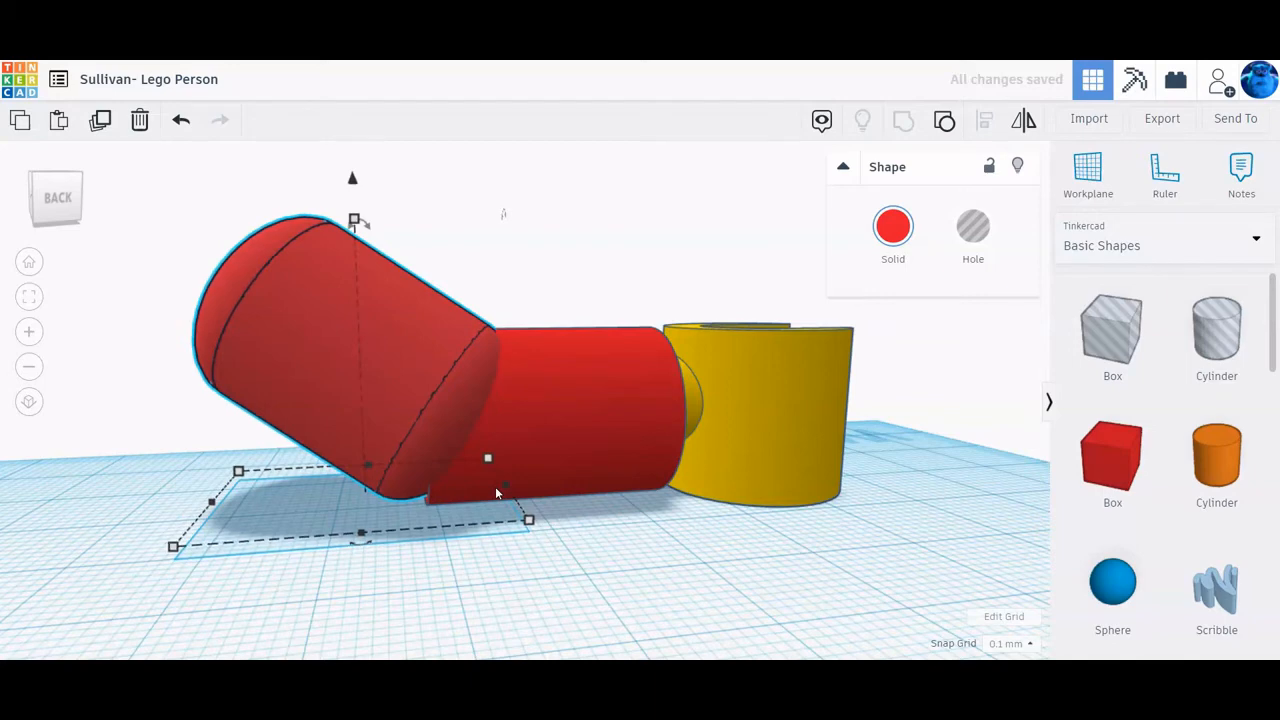
pyautogui.press('Right')
pyautogui.press('Right')
pyautogui.press('Right')
pyautogui.press('Right')
pyautogui.press('Right')
pyautogui.press('Right')
pyautogui.press('Right')
pyautogui.press('Right')
pyautogui.press('Right')
pyautogui.press('Right')
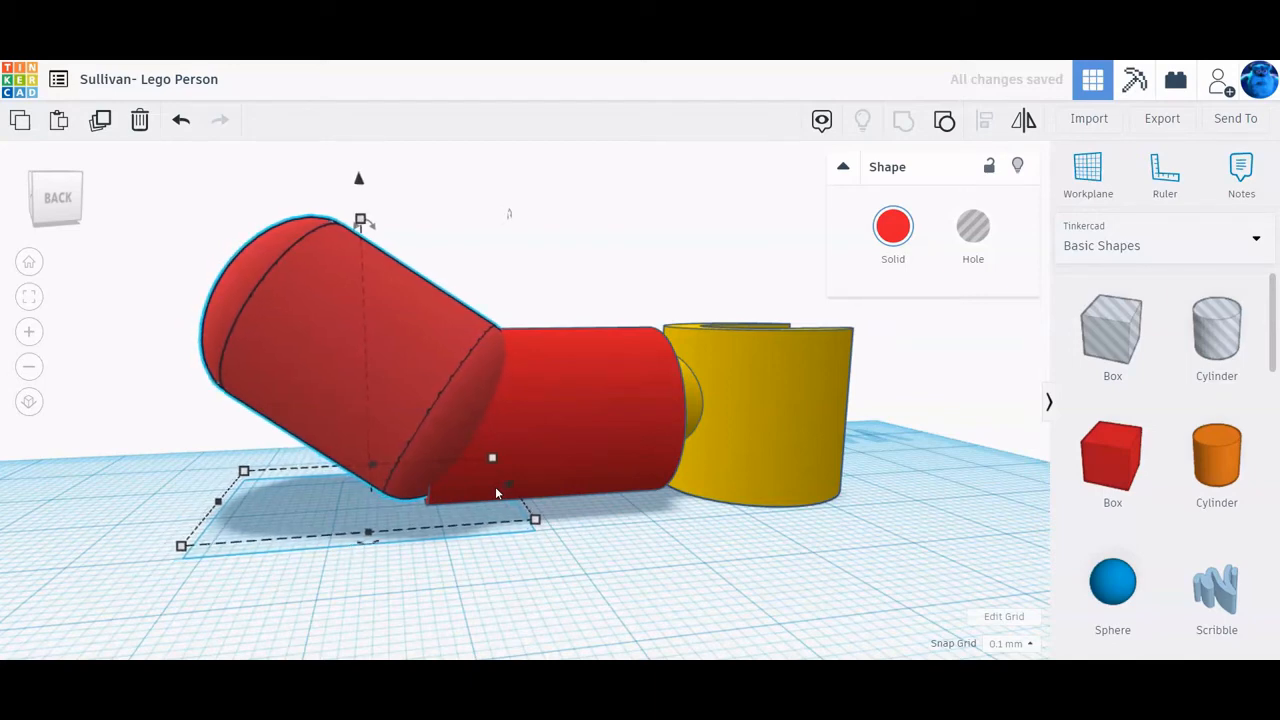
pyautogui.press('Left')
pyautogui.press('Left')
pyautogui.press('Left')
pyautogui.press('Left')
pyautogui.press('Left')
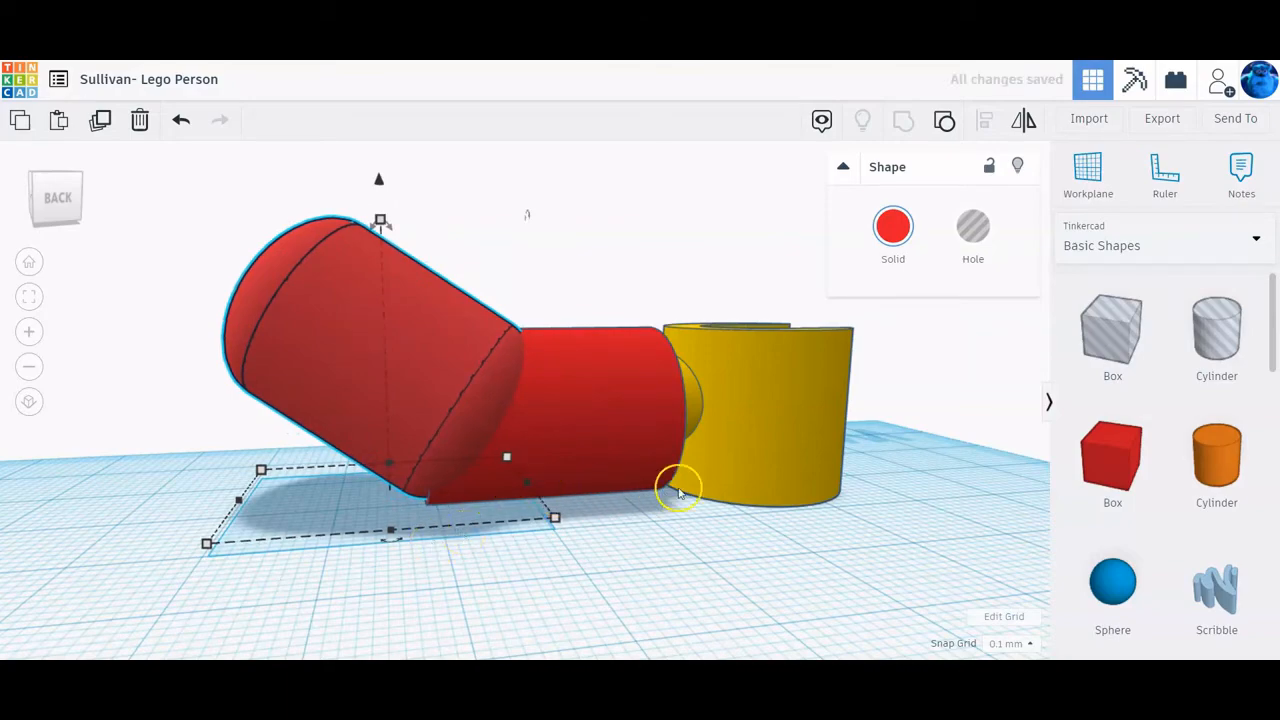
pyautogui.moveTo(731, 490); pyautogui.dragTo(376, 588, button='right')
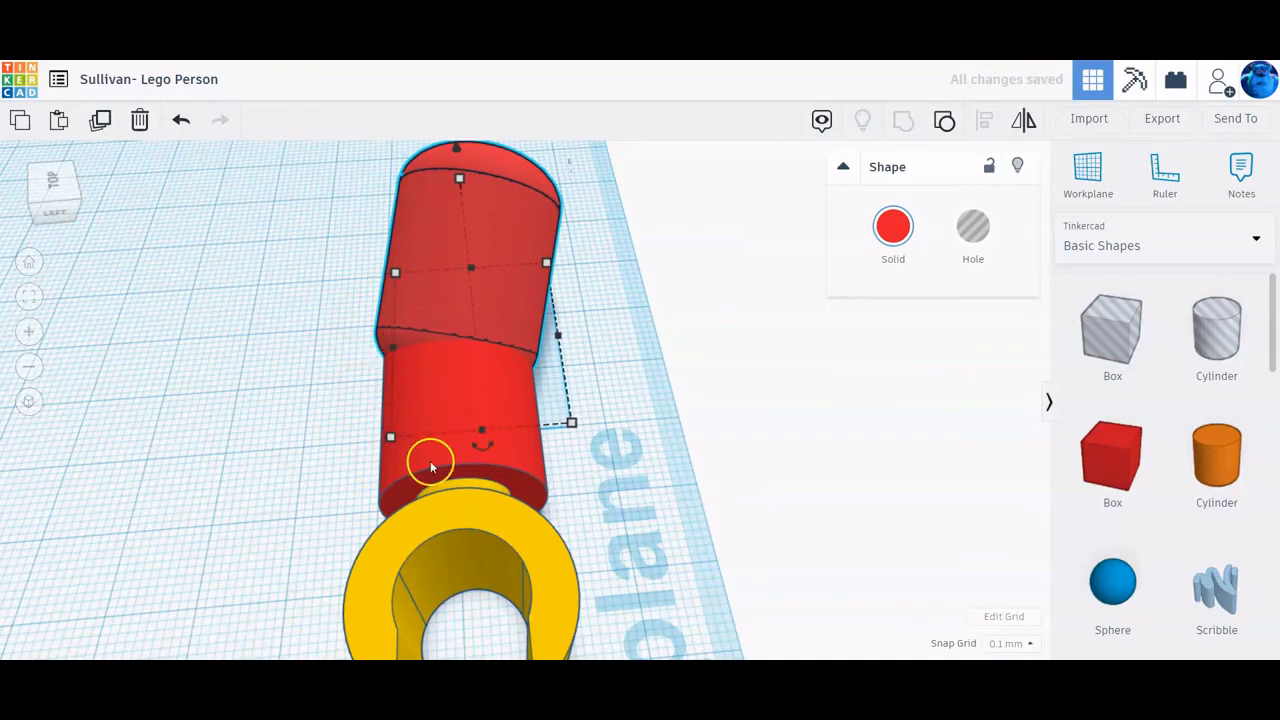
pyautogui.moveTo(429, 457); pyautogui.dragTo(703, 371, button='right')
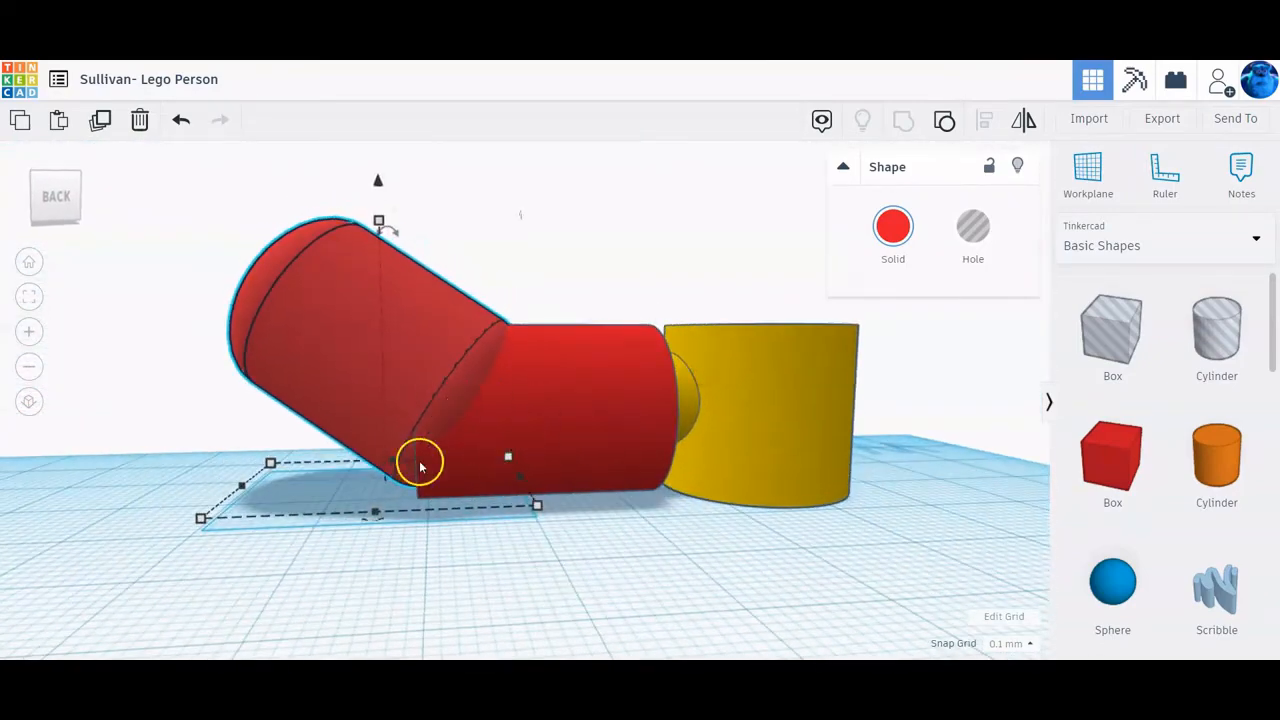
# Step: Ungroup the red forearm cylinder from the yellow hand and clear the selection
pyautogui.click(640, 430)
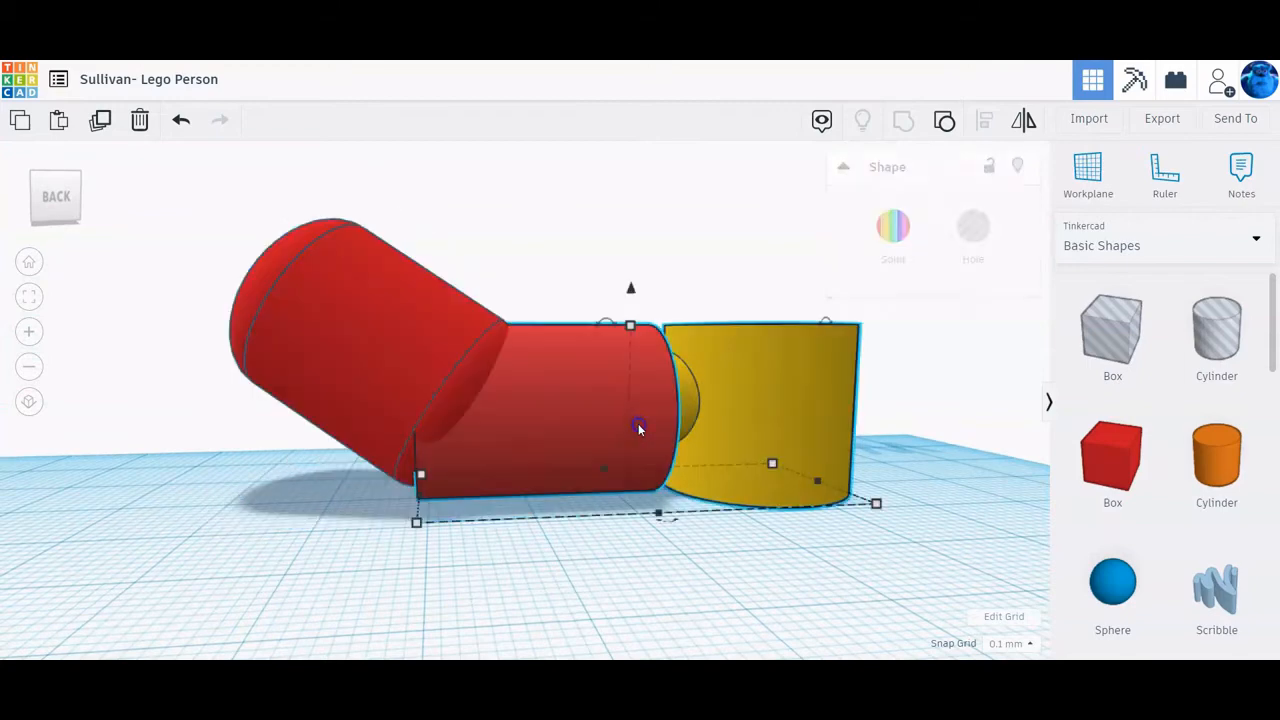
pyautogui.click(946, 124)
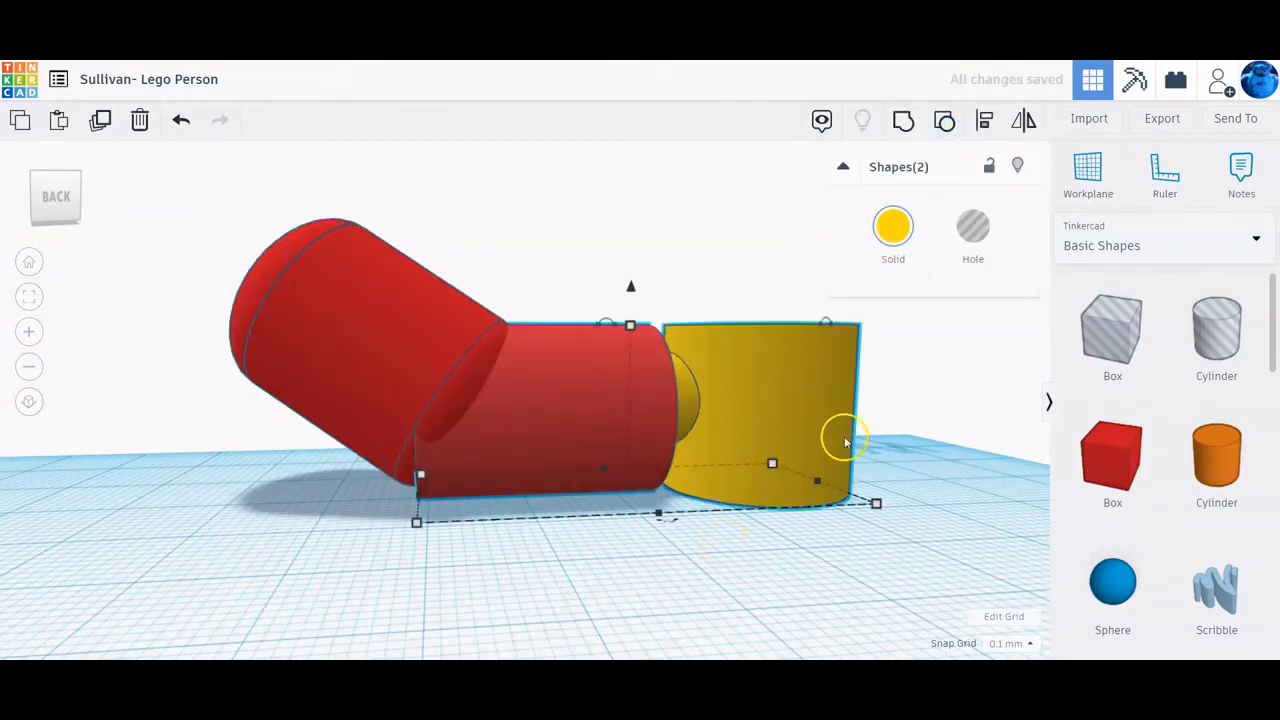
pyautogui.click(989, 125)
pyautogui.click(888, 418)
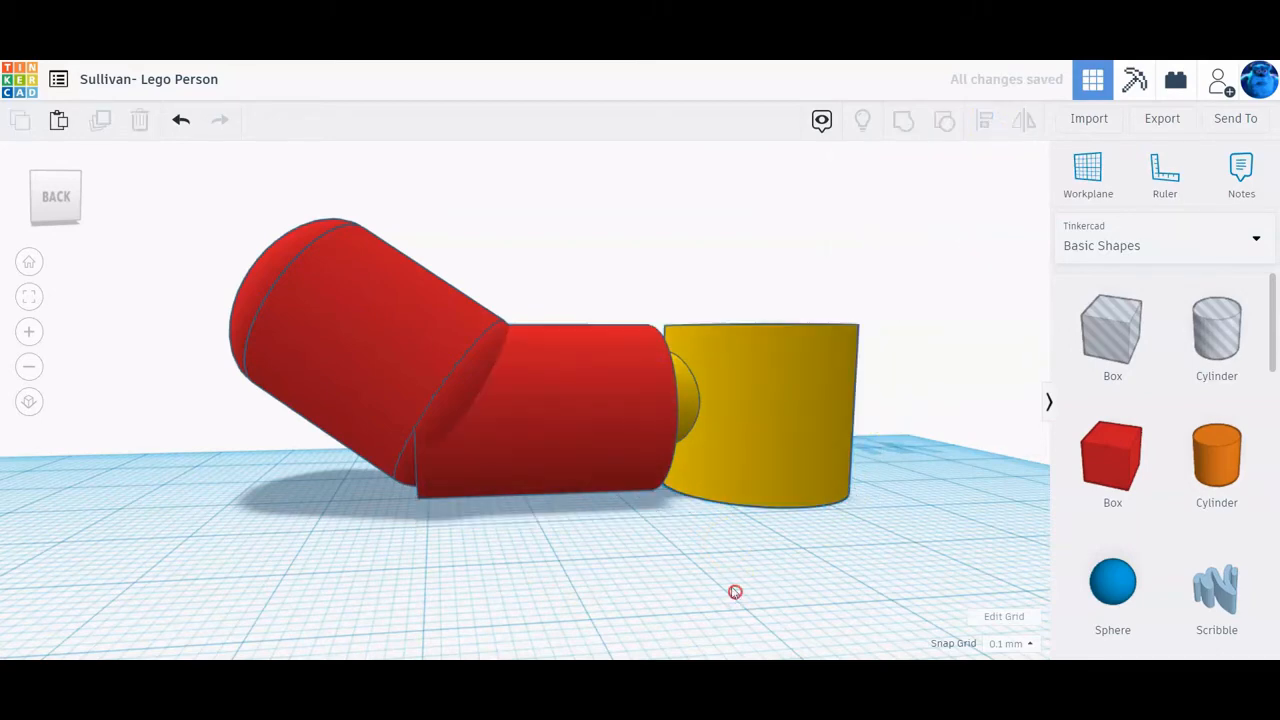
pyautogui.moveTo(701, 557); pyautogui.dragTo(617, 552, button='right')
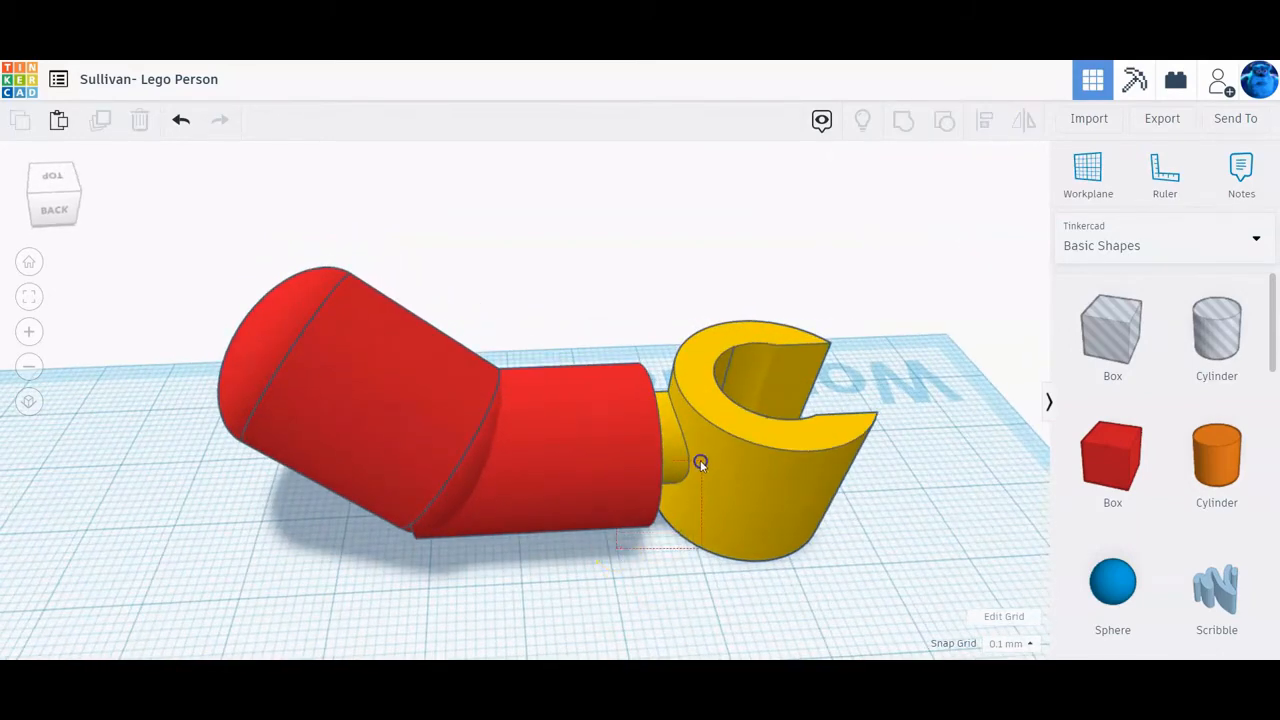
pyautogui.moveTo(700, 462); pyautogui.dragTo(743, 410)
pyautogui.click(982, 121)
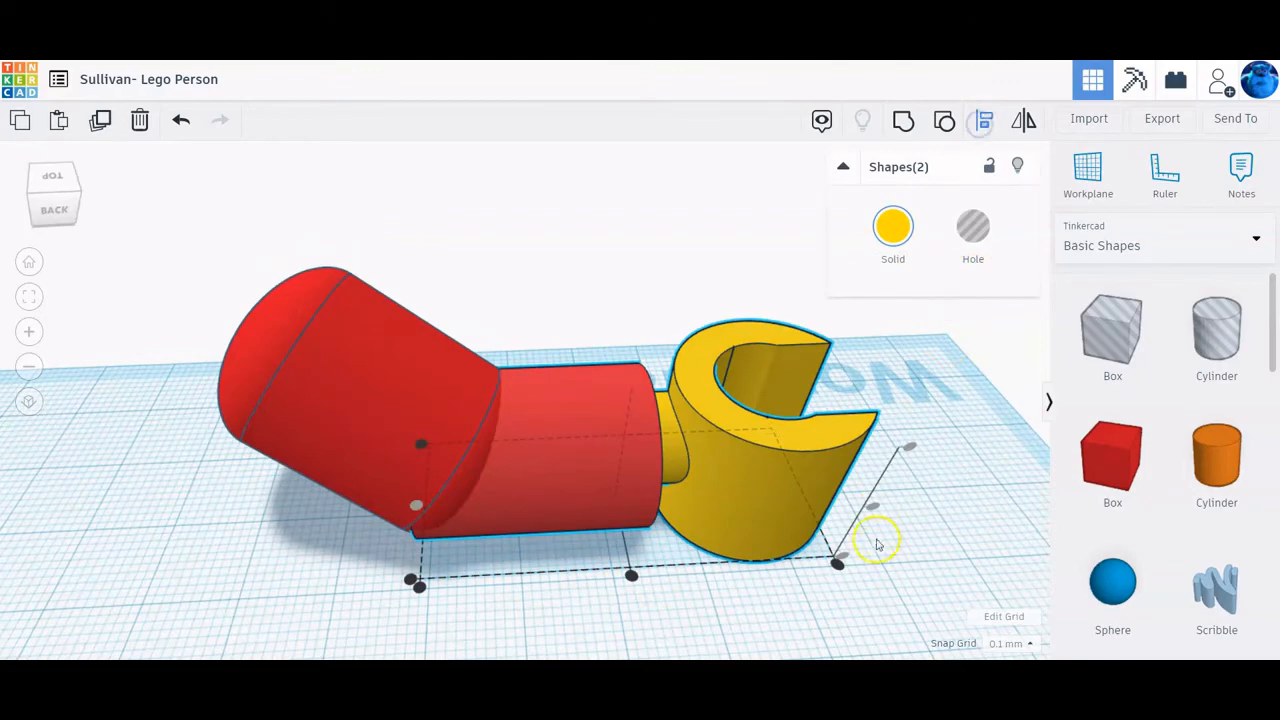
pyautogui.moveTo(878, 545); pyautogui.dragTo(870, 492, button='right')
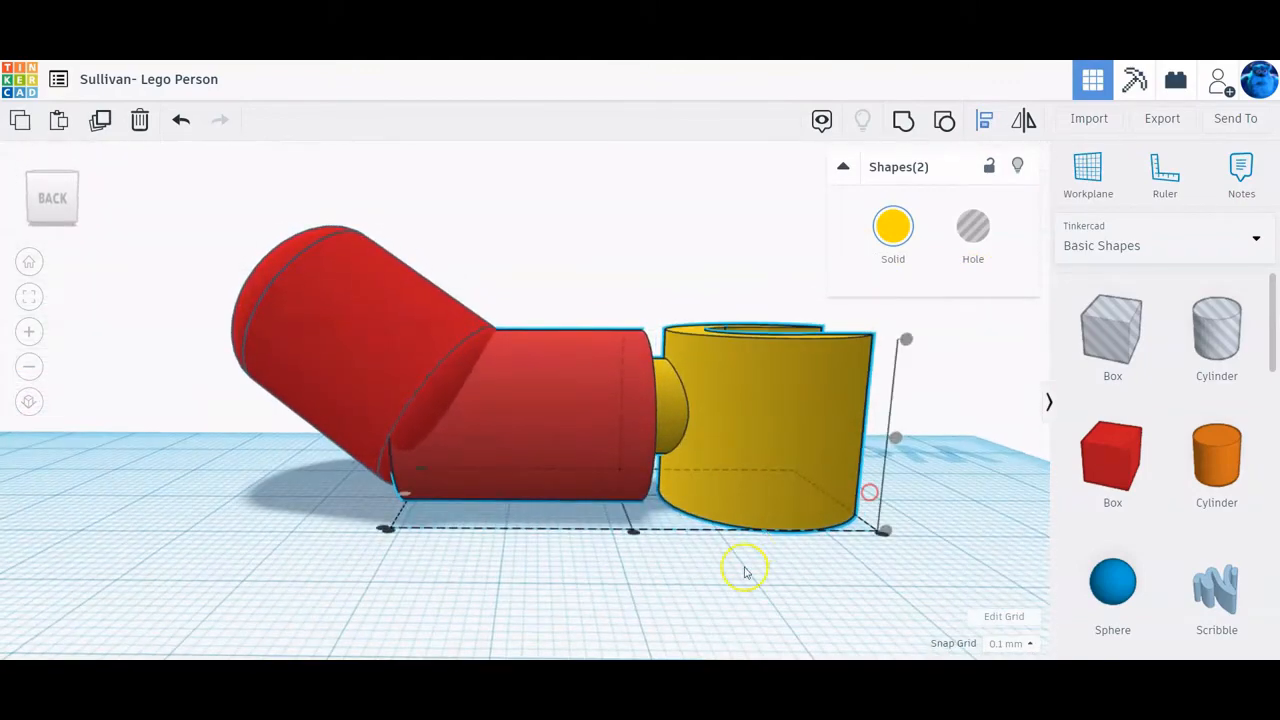
pyautogui.click(745, 572)
# Step: Raise only the red forearm cylinder in 0.1 mm steps until its underside is level with the lower end of the tilted capsule
pyautogui.click(630, 470)
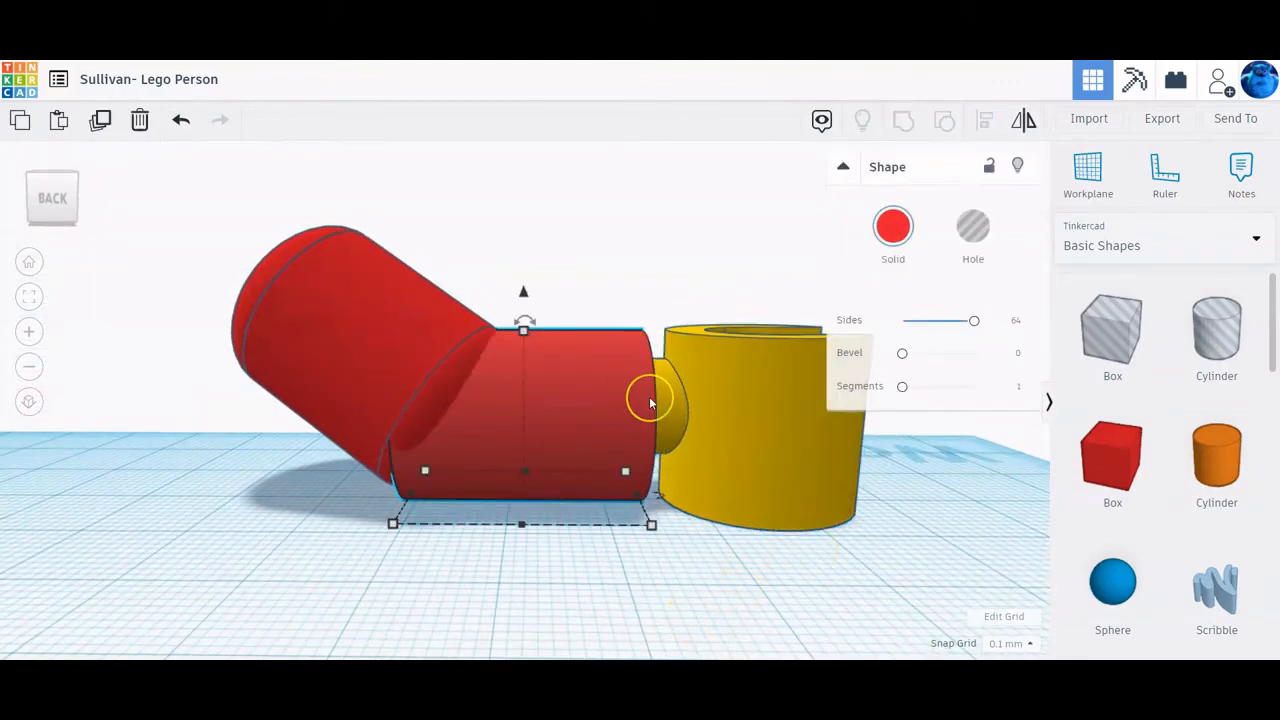
pyautogui.hotkey('ctrl', 'Up')
pyautogui.hotkey('ctrl', 'Up')
pyautogui.hotkey('ctrl', 'Up')
pyautogui.hotkey('ctrl', 'Up')
pyautogui.hotkey('ctrl', 'Up')
pyautogui.hotkey('ctrl', 'Up')
pyautogui.hotkey('ctrl', 'Up')
pyautogui.hotkey('ctrl', 'Up')
pyautogui.hotkey('ctrl', 'Up')
pyautogui.hotkey('ctrl', 'Up')
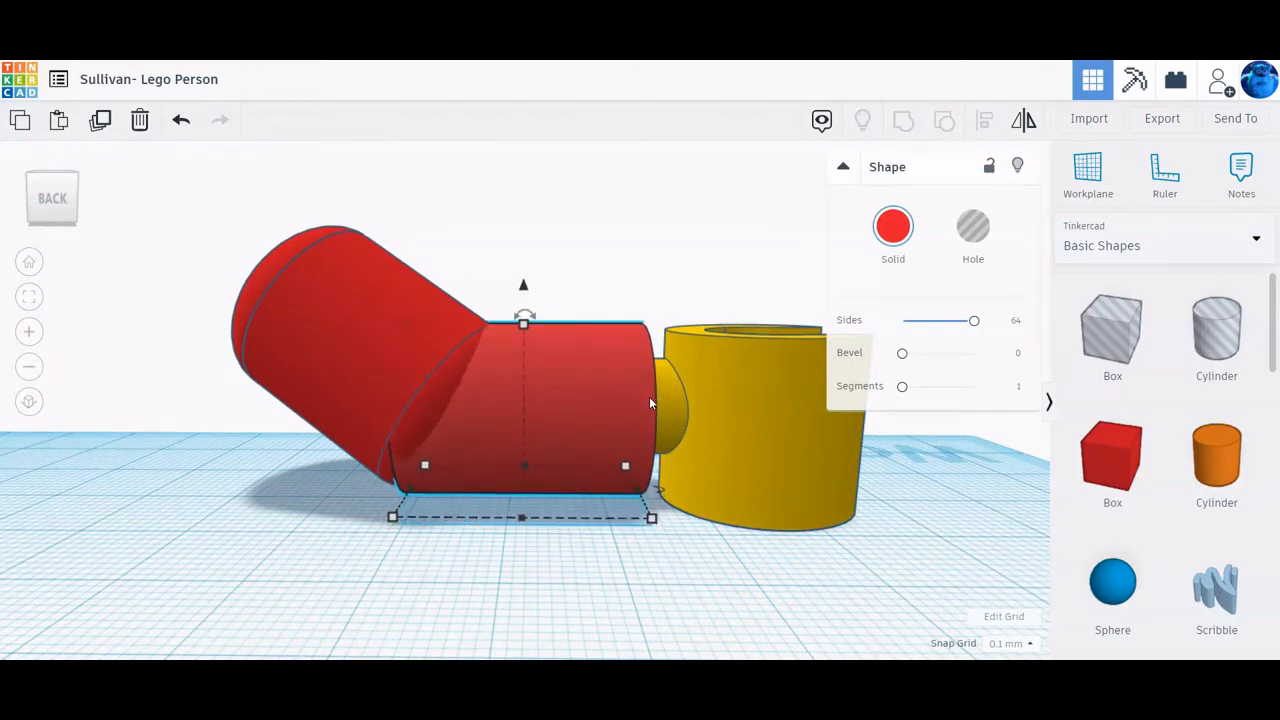
pyautogui.hotkey('ctrl', 'Up')
pyautogui.hotkey('ctrl', 'Up')
pyautogui.hotkey('ctrl', 'Up')
pyautogui.hotkey('ctrl', 'Up')
pyautogui.hotkey('ctrl', 'Up')
pyautogui.hotkey('ctrl', 'Up')
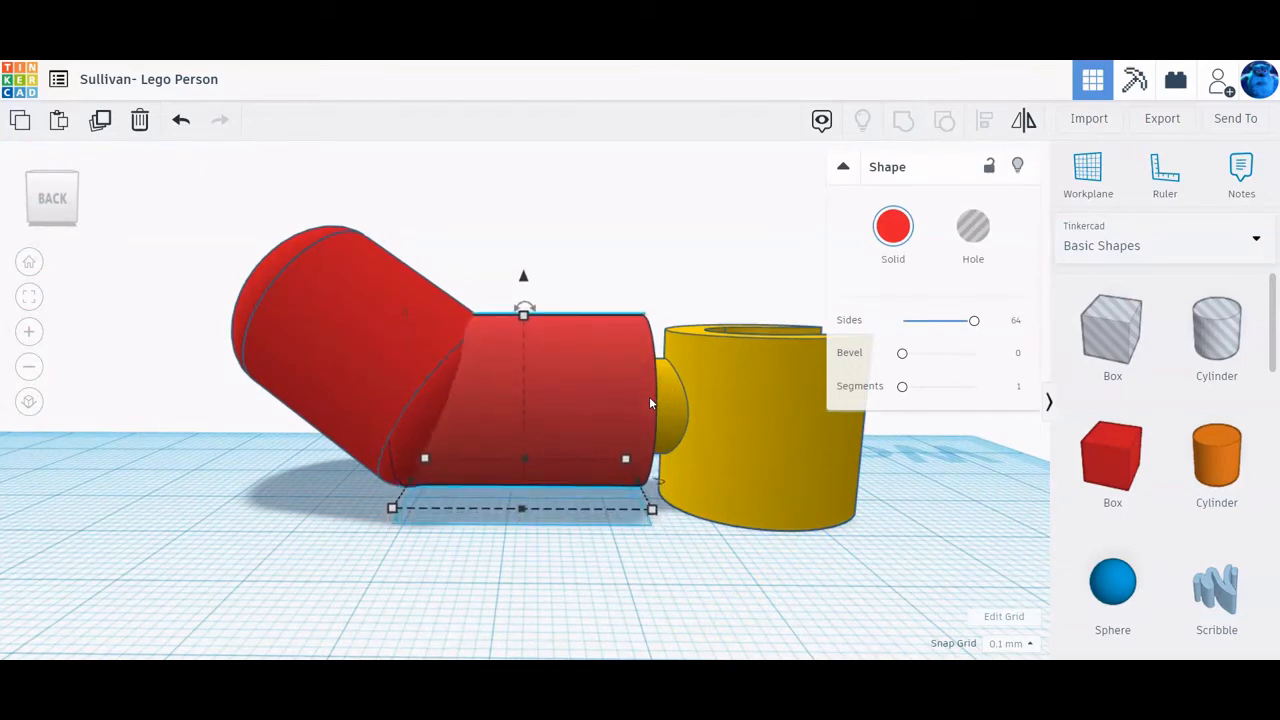
pyautogui.moveTo(627, 427)
pyautogui.mouseDown(button='right')
pyautogui.moveTo(622, 378)
pyautogui.moveTo(630, 428)
pyautogui.mouseUp(button='right')
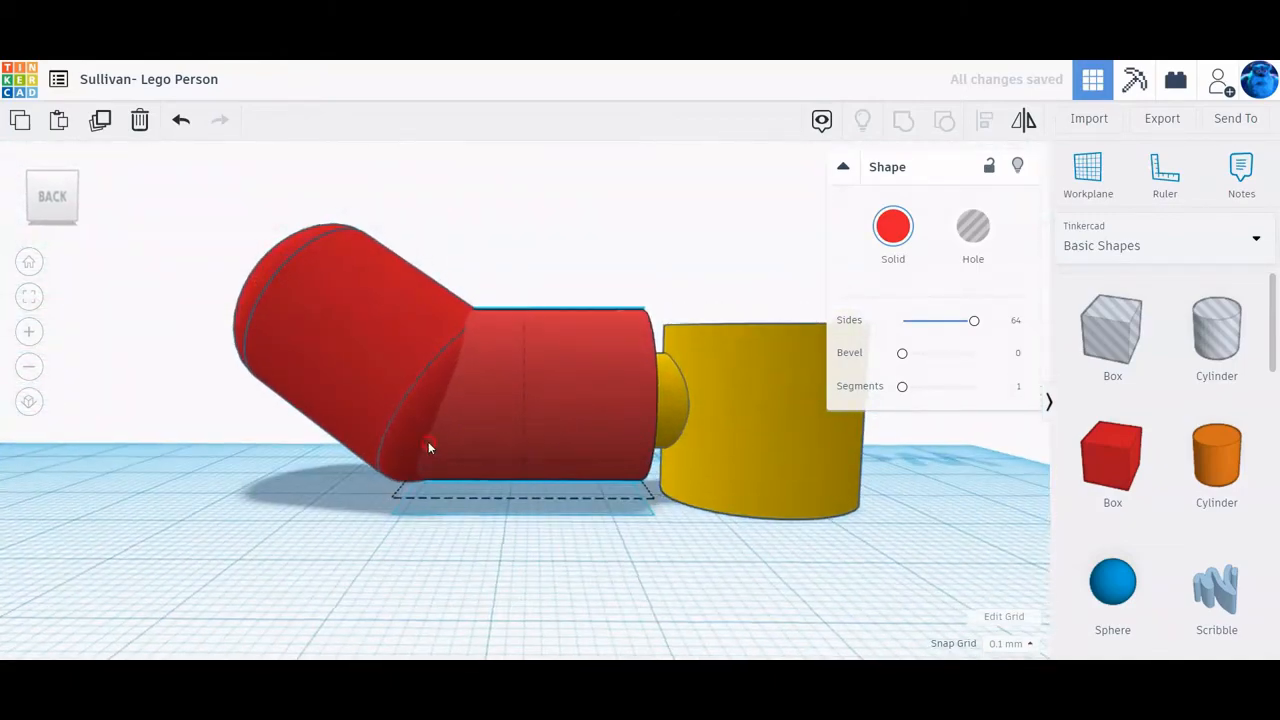
pyautogui.moveTo(428, 443); pyautogui.dragTo(467, 435, button='right')
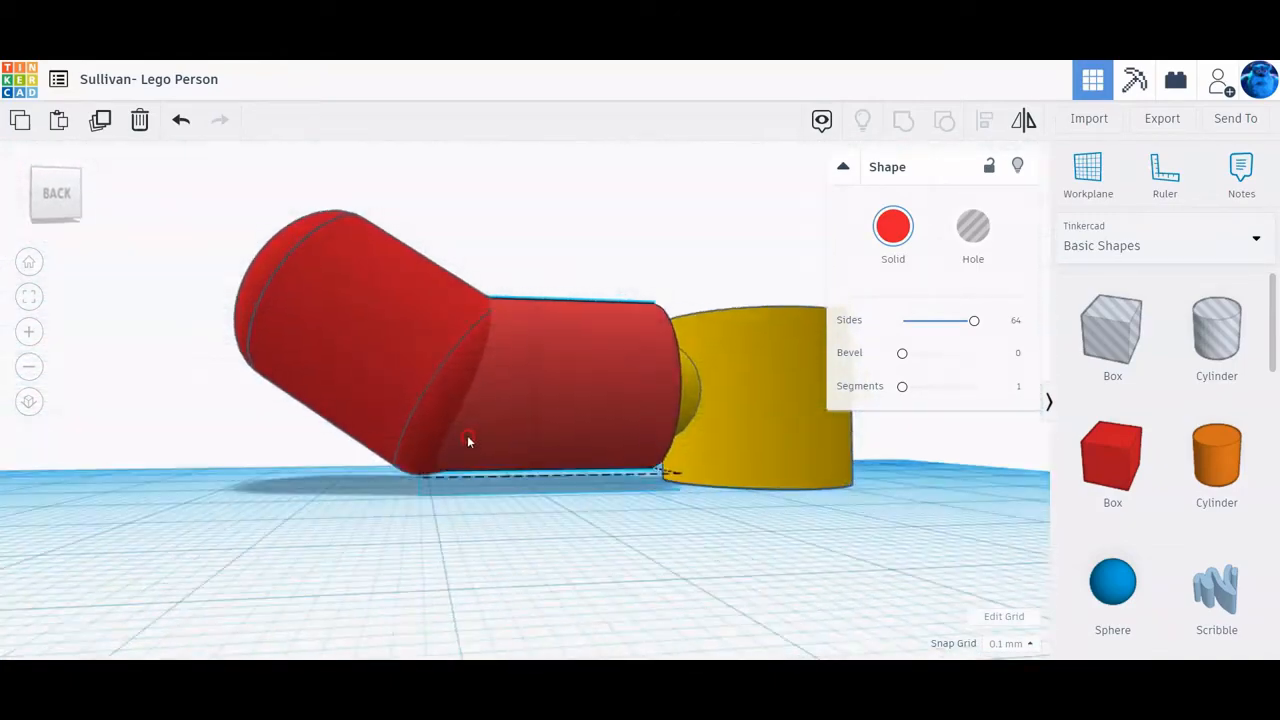
# Step: Fine-tune the forearm's height by 0.1 mm steps so its underside sits just above the capsule's lowest edge at the elbow
pyautogui.scroll(5, 453, 476)
pyautogui.scroll(5, 453, 482)
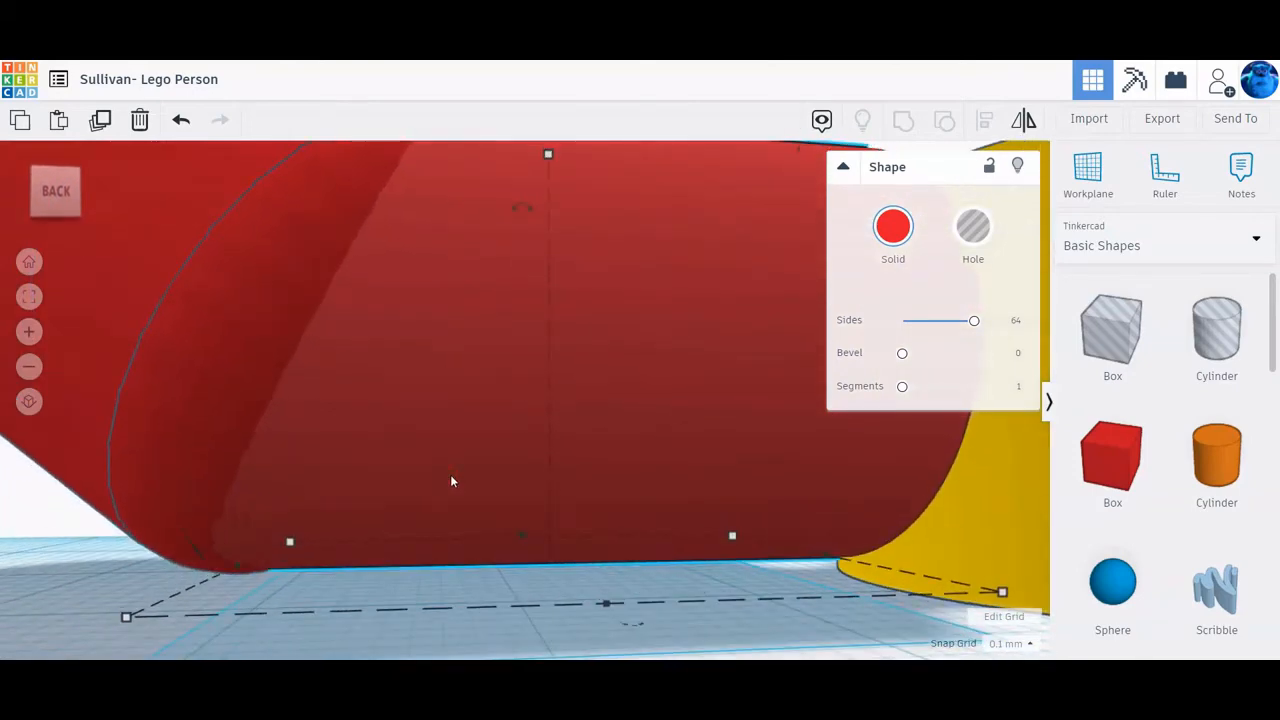
pyautogui.hotkey('ctrl', 'Down')
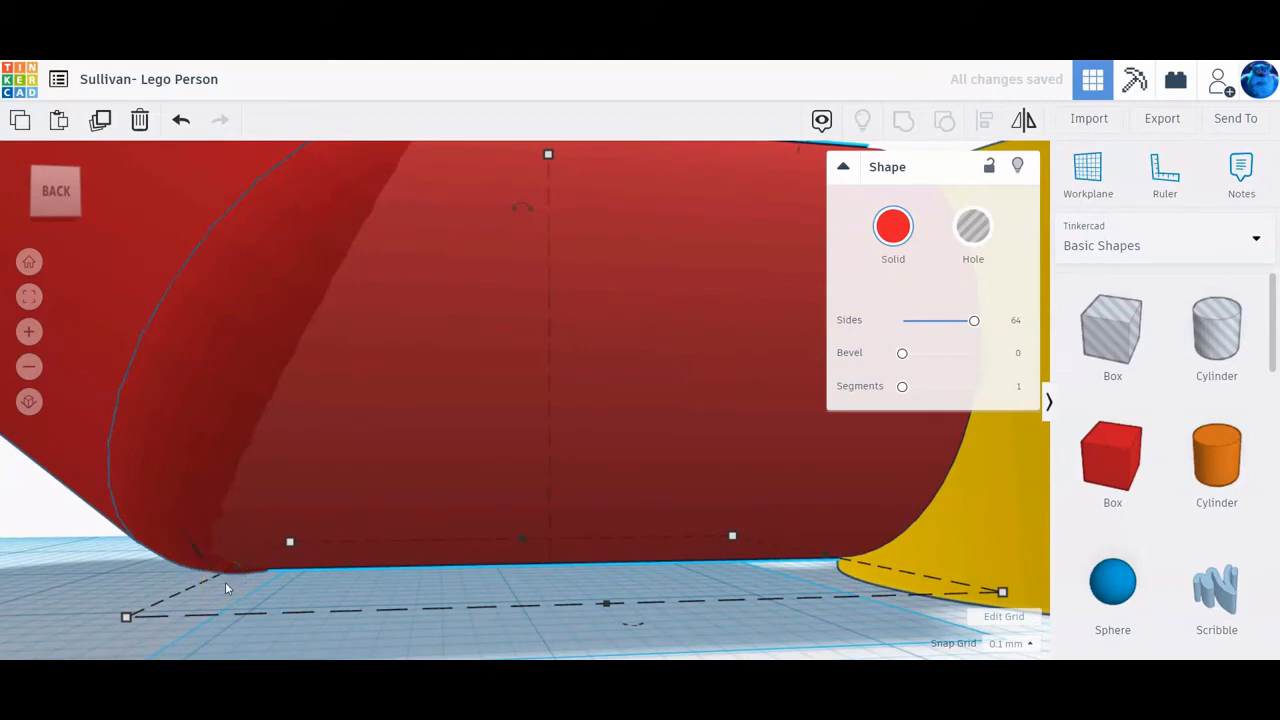
pyautogui.hotkey('ctrl', 'Up')
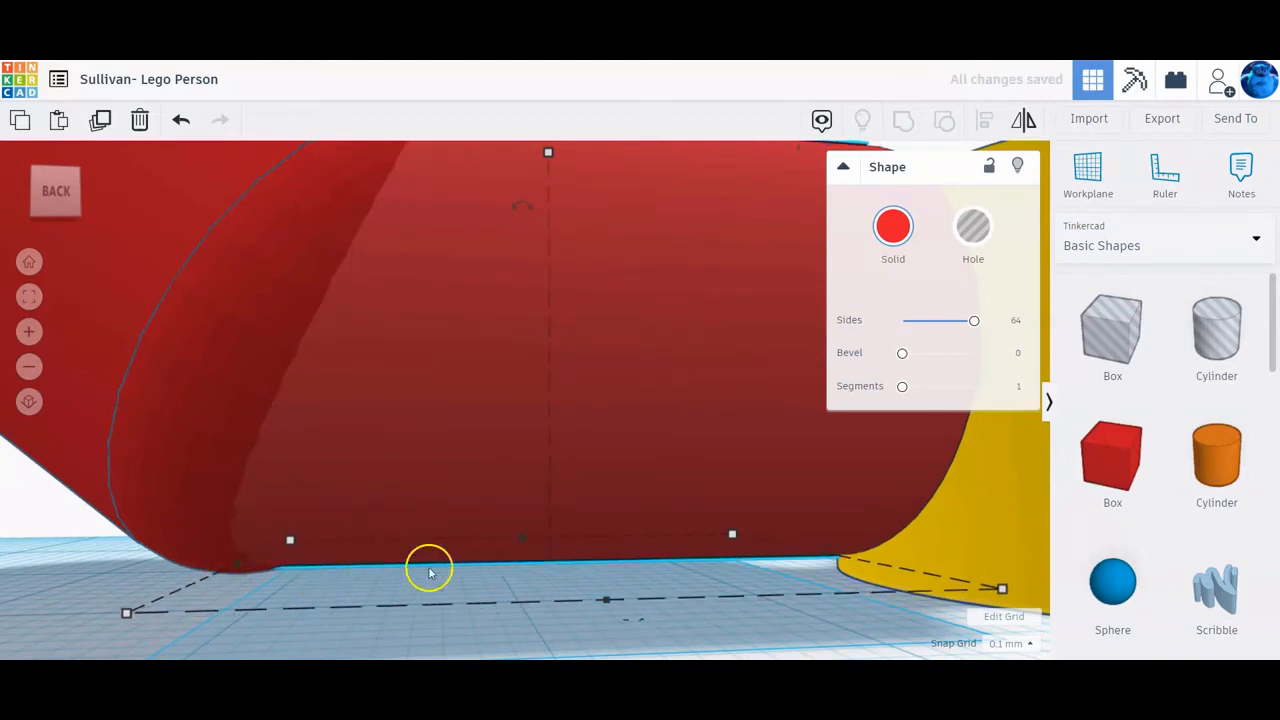
# Step: Group the capsule, forearm and hand into one arm and turn on Multicolor to keep the parts' red and yellow colours
pyautogui.scroll(-5, 429, 572)
pyautogui.moveTo(543, 496); pyautogui.dragTo(540, 543, button='right')
pyautogui.moveTo(186, 543); pyautogui.dragTo(773, 588)
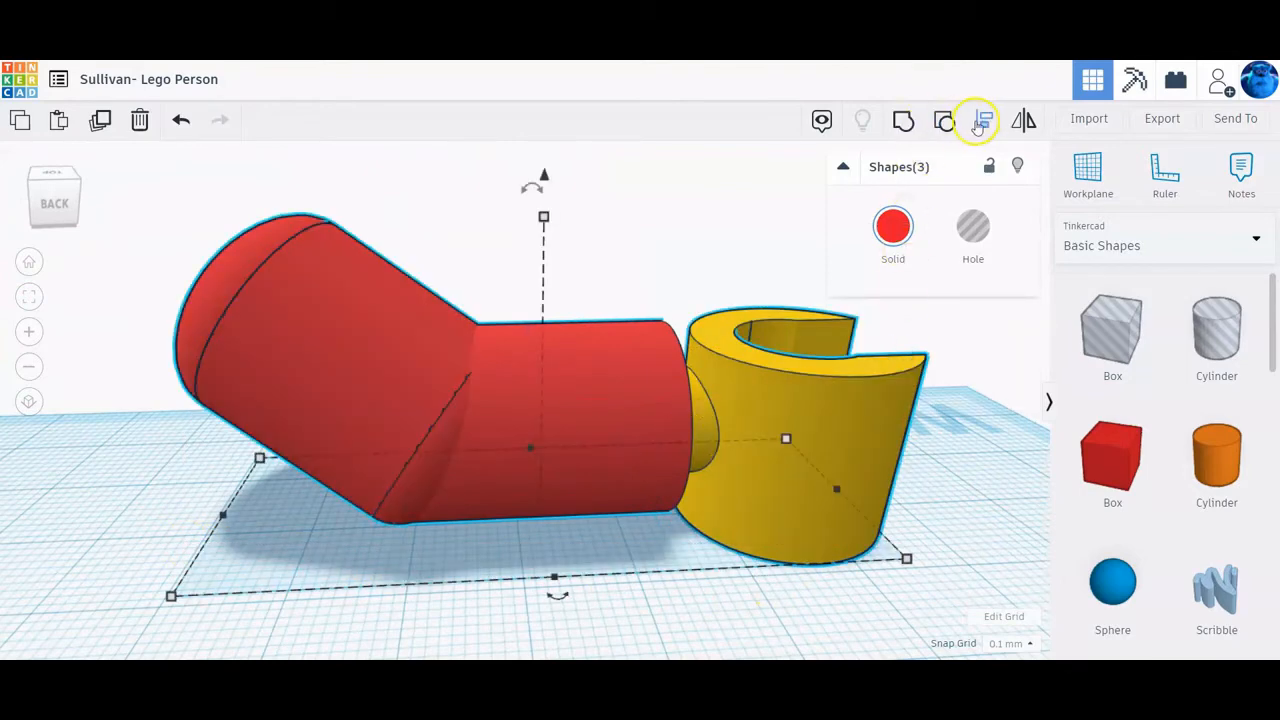
pyautogui.click(904, 122)
pyautogui.click(892, 228)
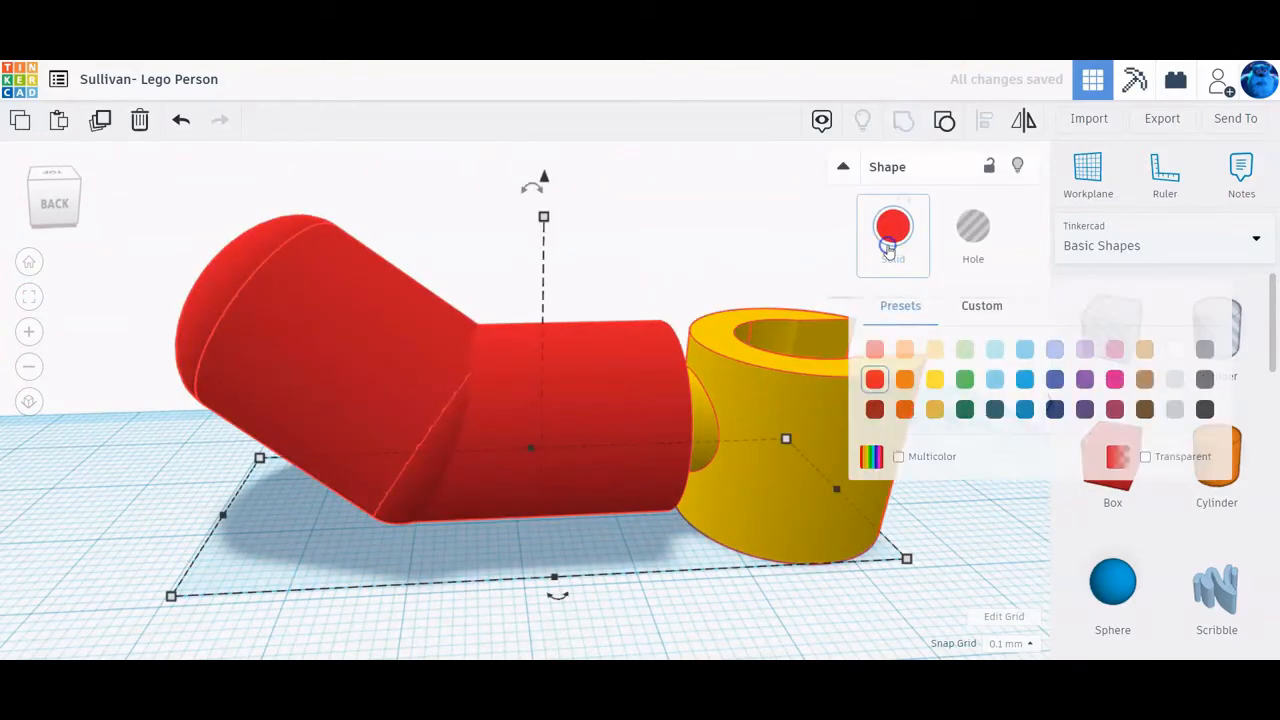
pyautogui.click(898, 457)
pyautogui.click(898, 460)
pyautogui.scroll(-5, 686, 501)
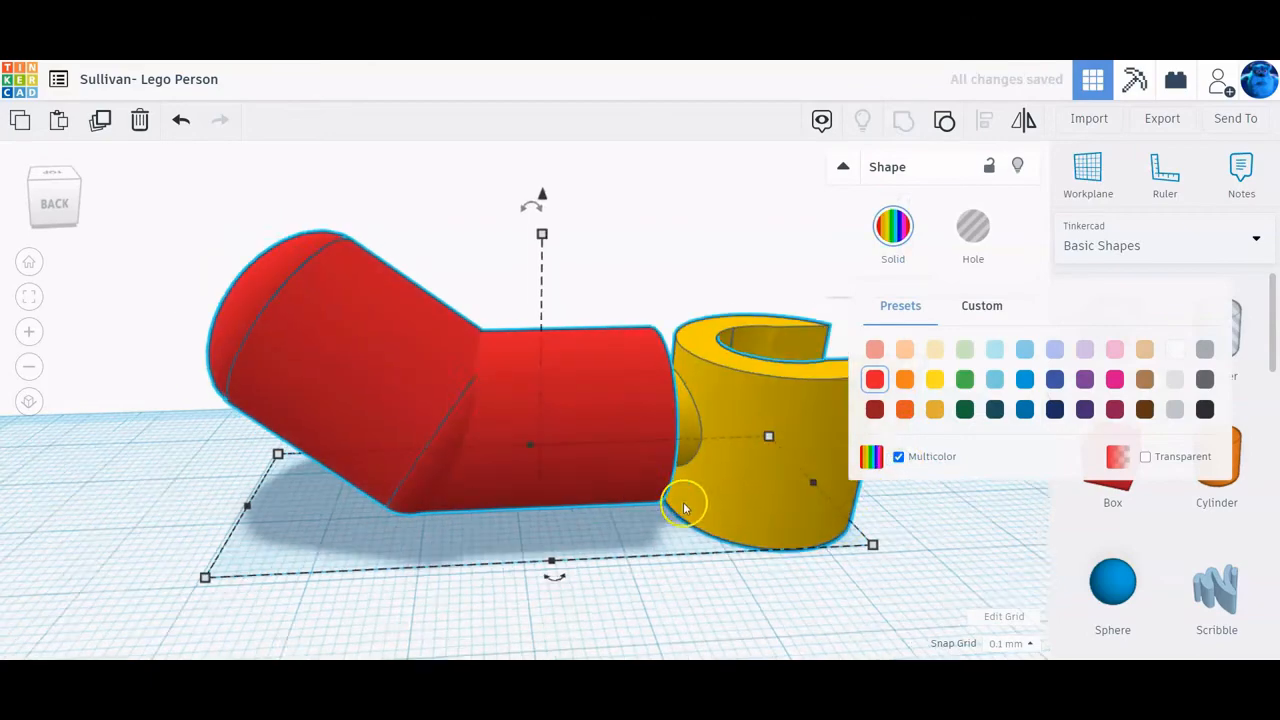
# Step: Move the grouped arm sideways across the workplane, away from the edge with the Workplane label, to clear space beside it
pyautogui.moveTo(600, 544); pyautogui.dragTo(377, 582, button='right')
pyautogui.moveTo(491, 377)
pyautogui.mouseDown()
pyautogui.moveTo(374, 366)
pyautogui.moveTo(473, 366)
pyautogui.mouseUp()
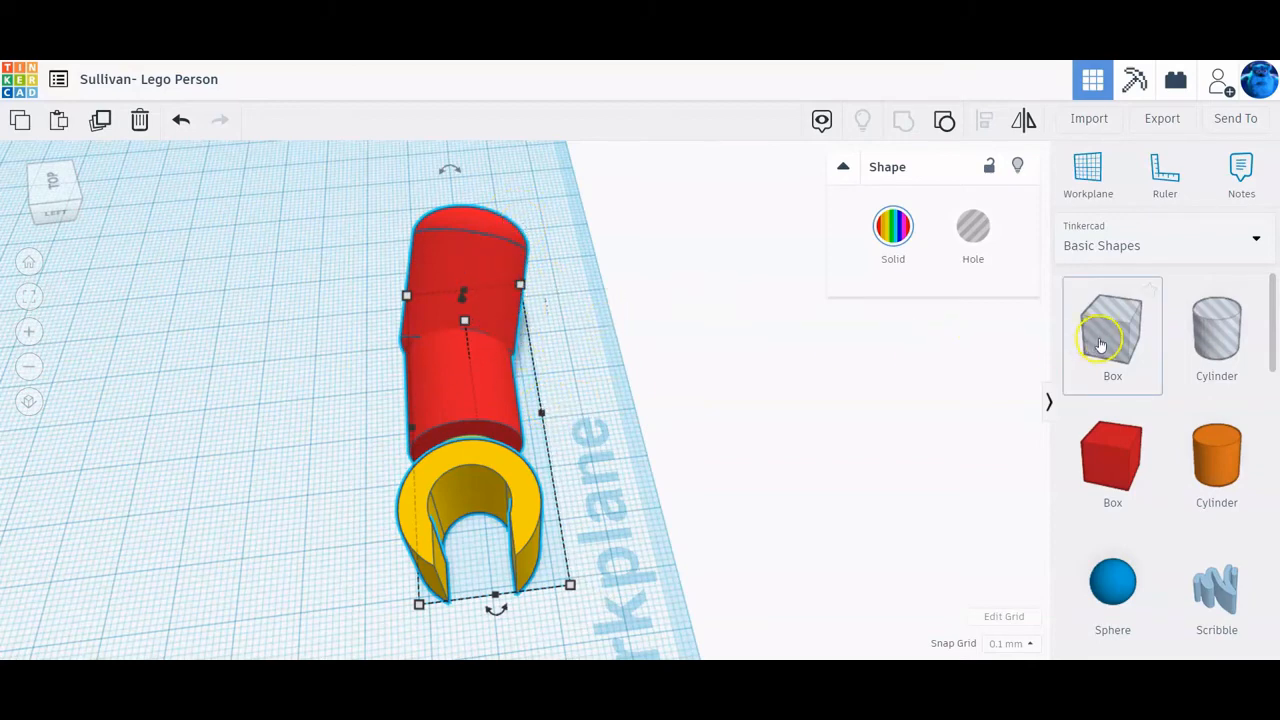
pyautogui.moveTo(471, 387); pyautogui.dragTo(155, 419)
# Step: Place a box hole beside the arm and set its side parallel to the arm to 50 mm and its height to 30 mm
pyautogui.moveTo(1090, 328); pyautogui.dragTo(497, 419)
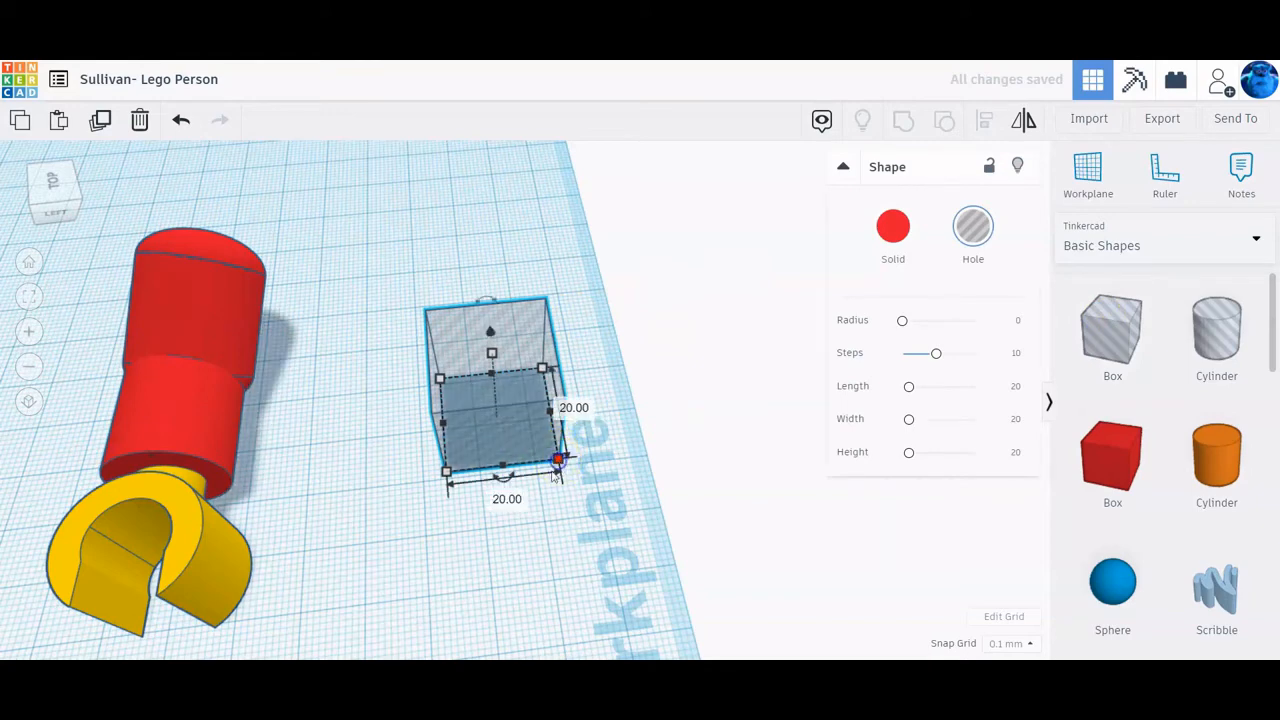
pyautogui.click(573, 408)
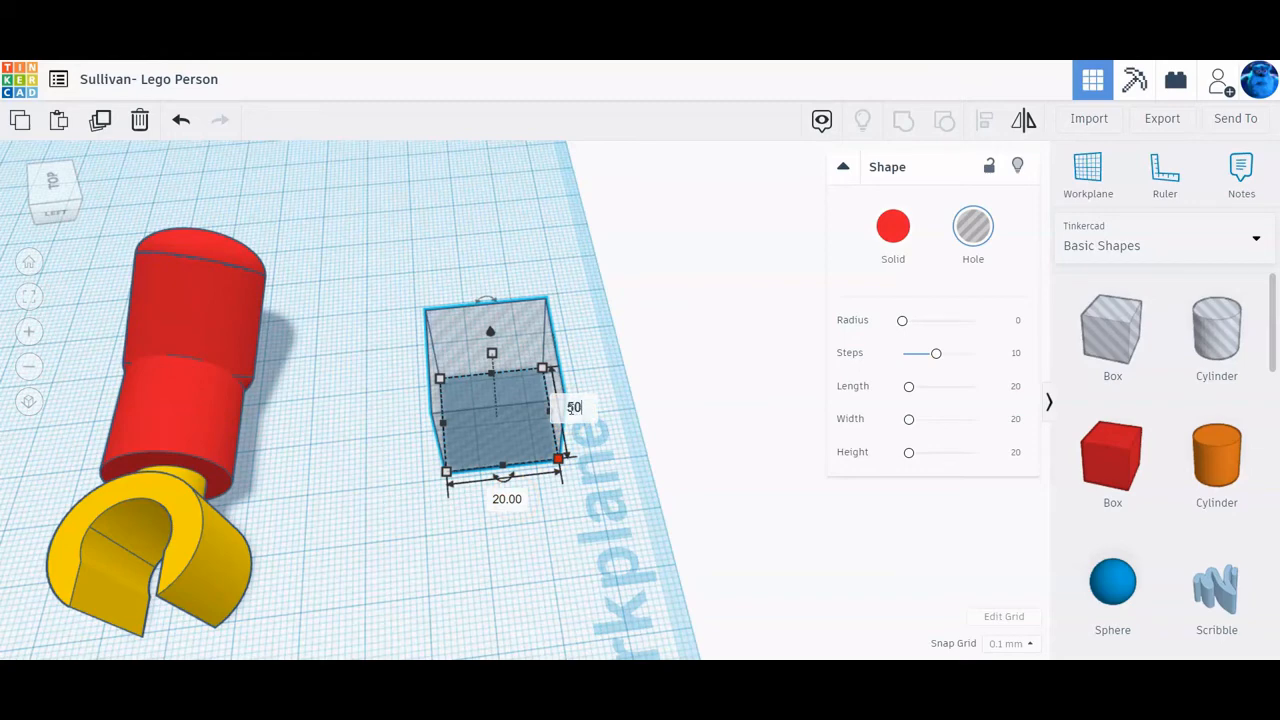
pyautogui.press('Return')
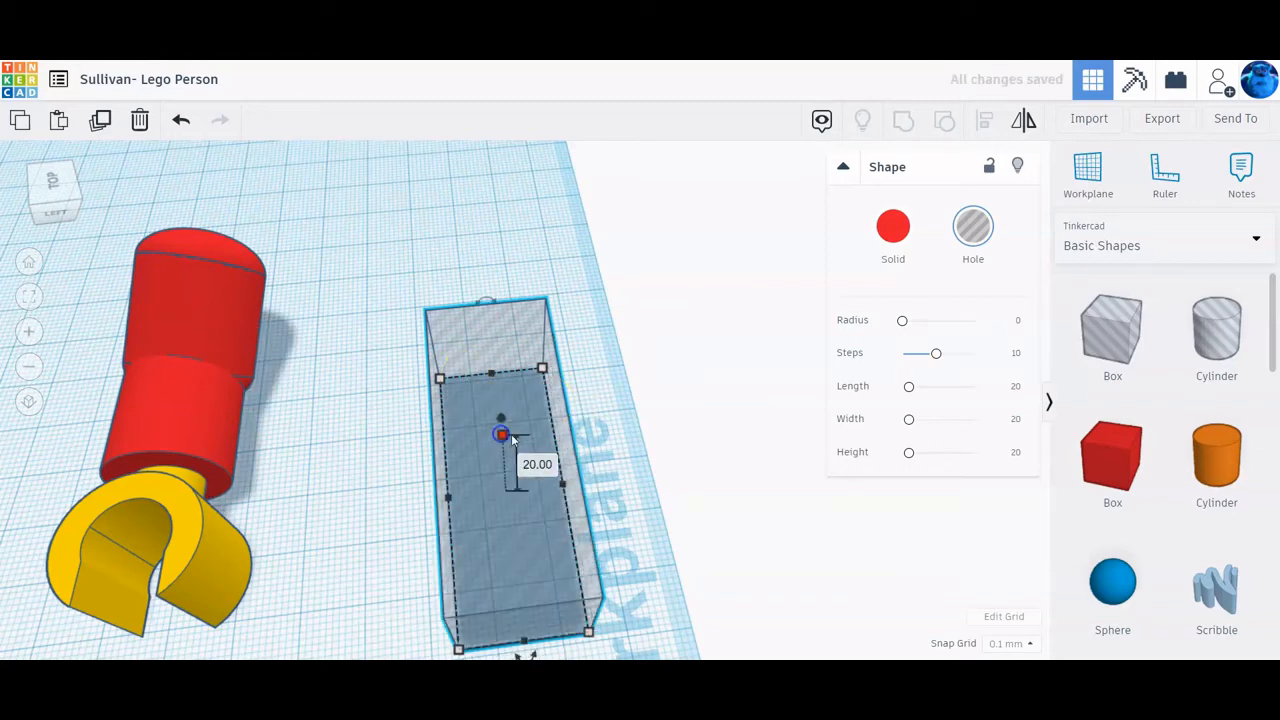
pyautogui.click(537, 462)
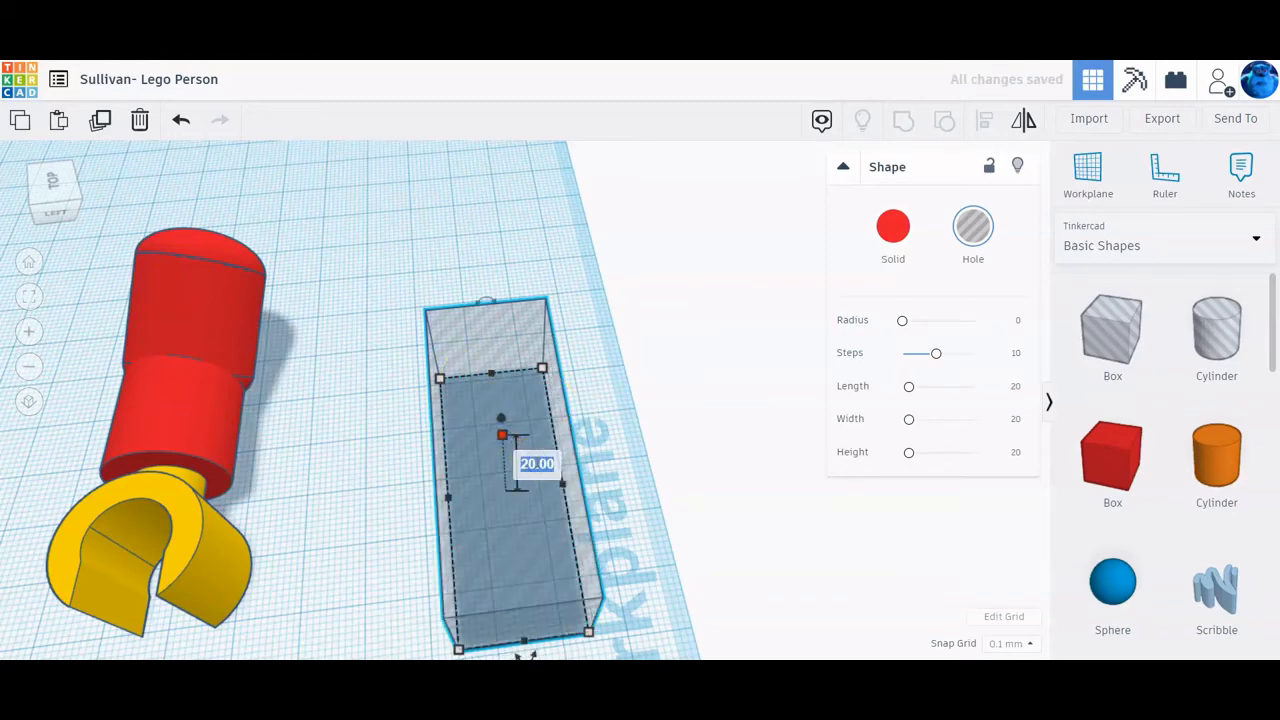
pyautogui.press('Return')
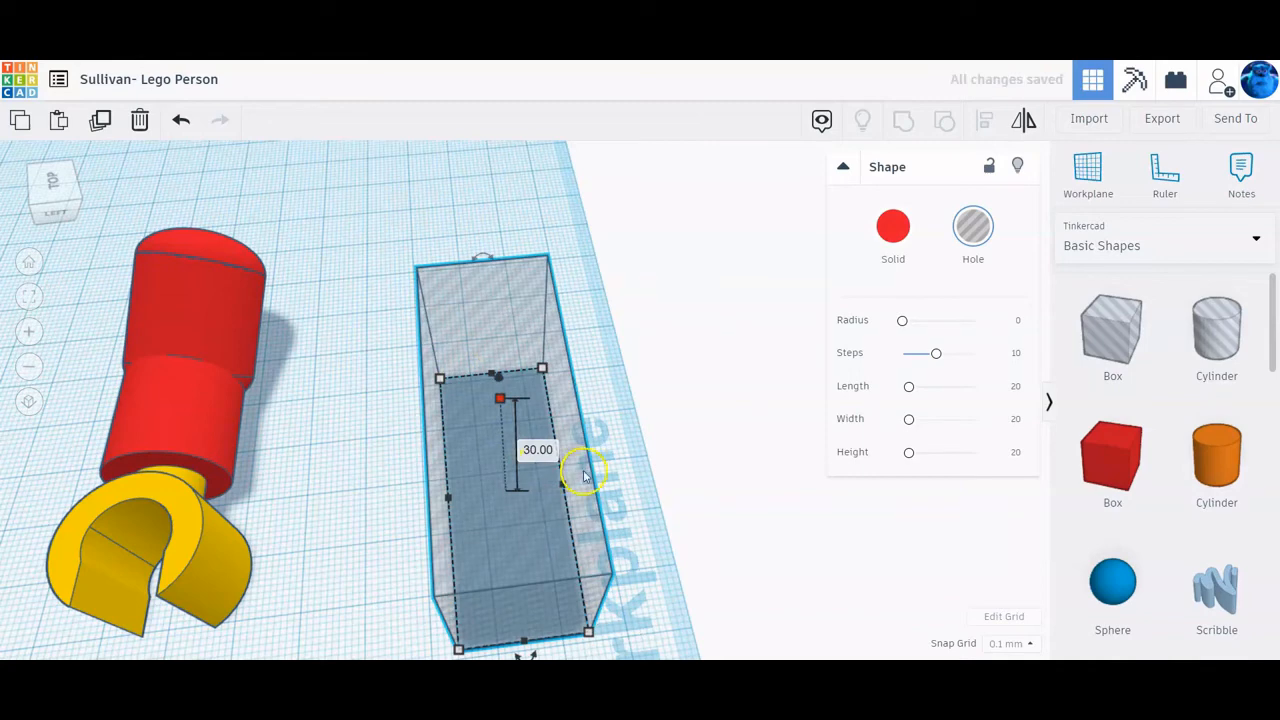
# Step: Align the arm and box hole on their lengthwise centres and on their sides nearest the Workplane label, and leave only the arm selected
pyautogui.moveTo(122, 222); pyautogui.dragTo(598, 592)
pyautogui.click(986, 120)
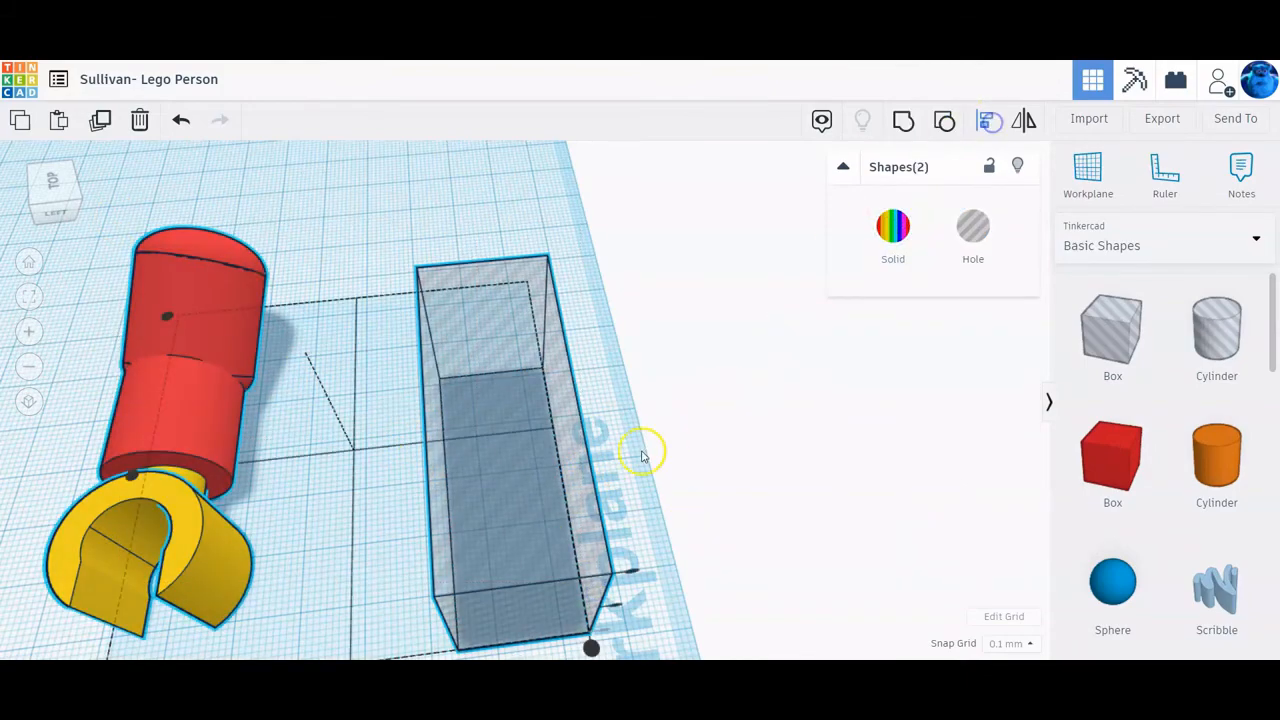
pyautogui.scroll(-2, 353, 435)
pyautogui.click(232, 456)
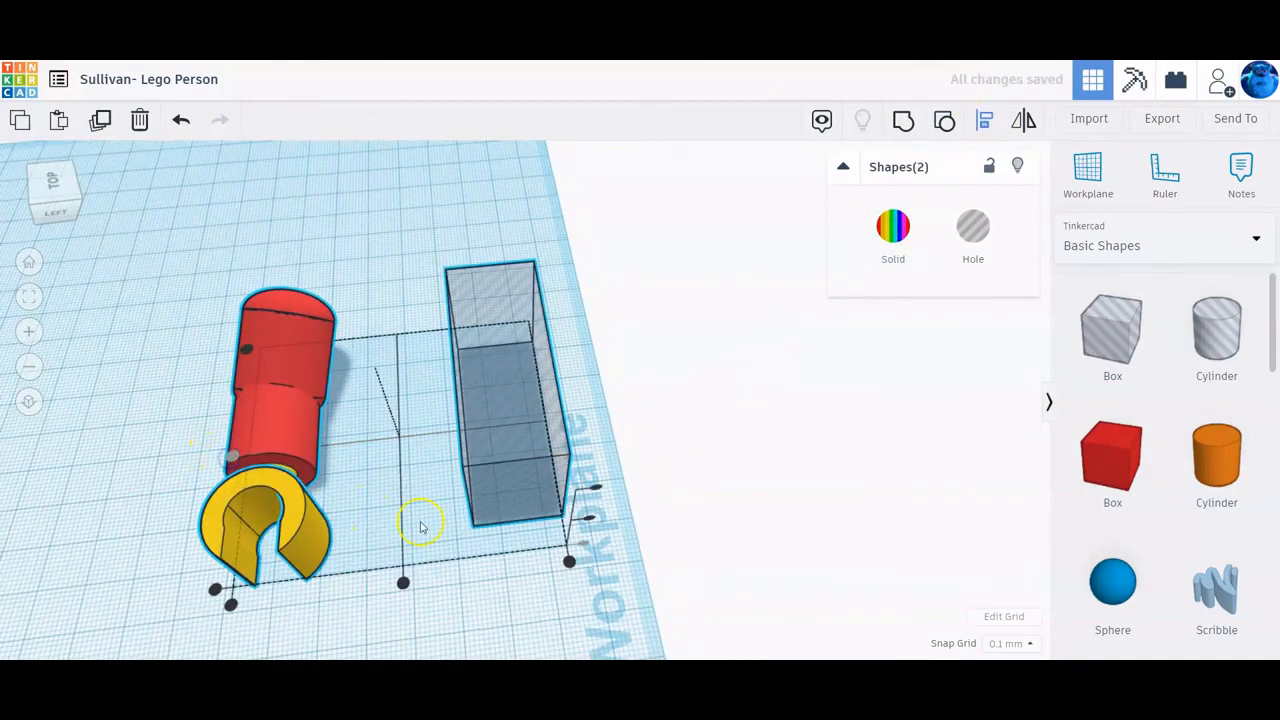
pyautogui.click(568, 562)
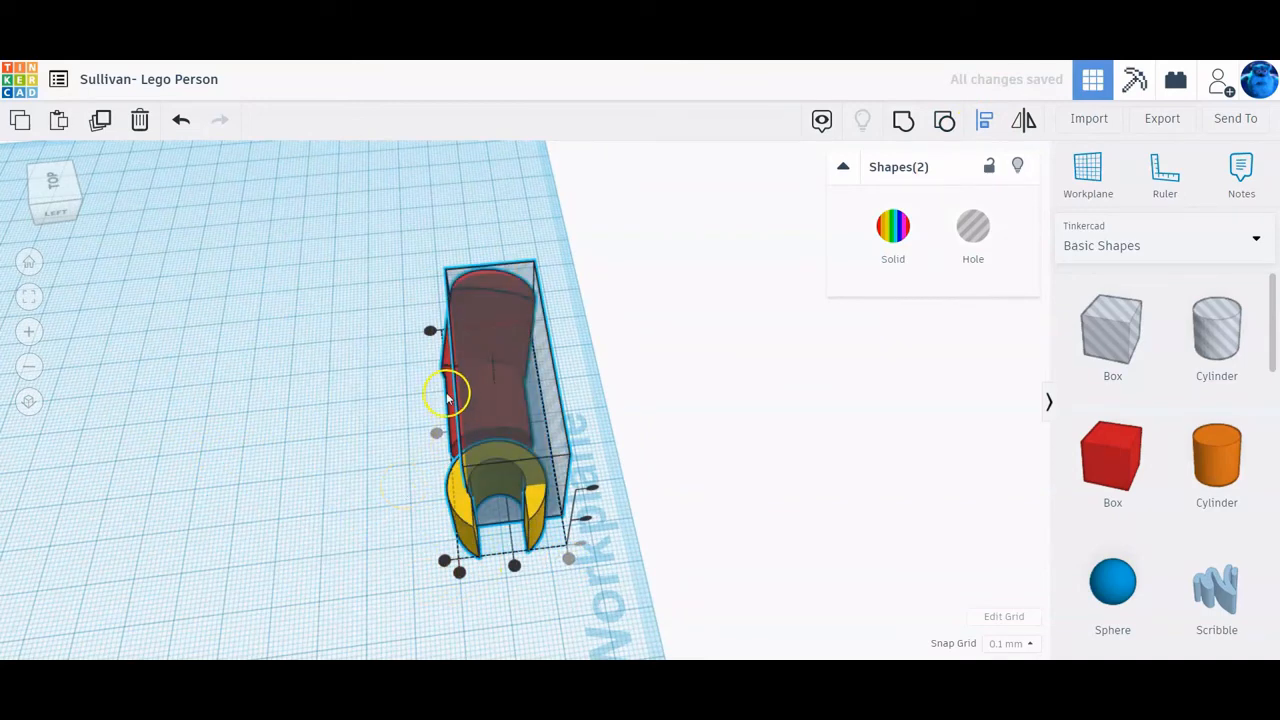
pyautogui.click(357, 453)
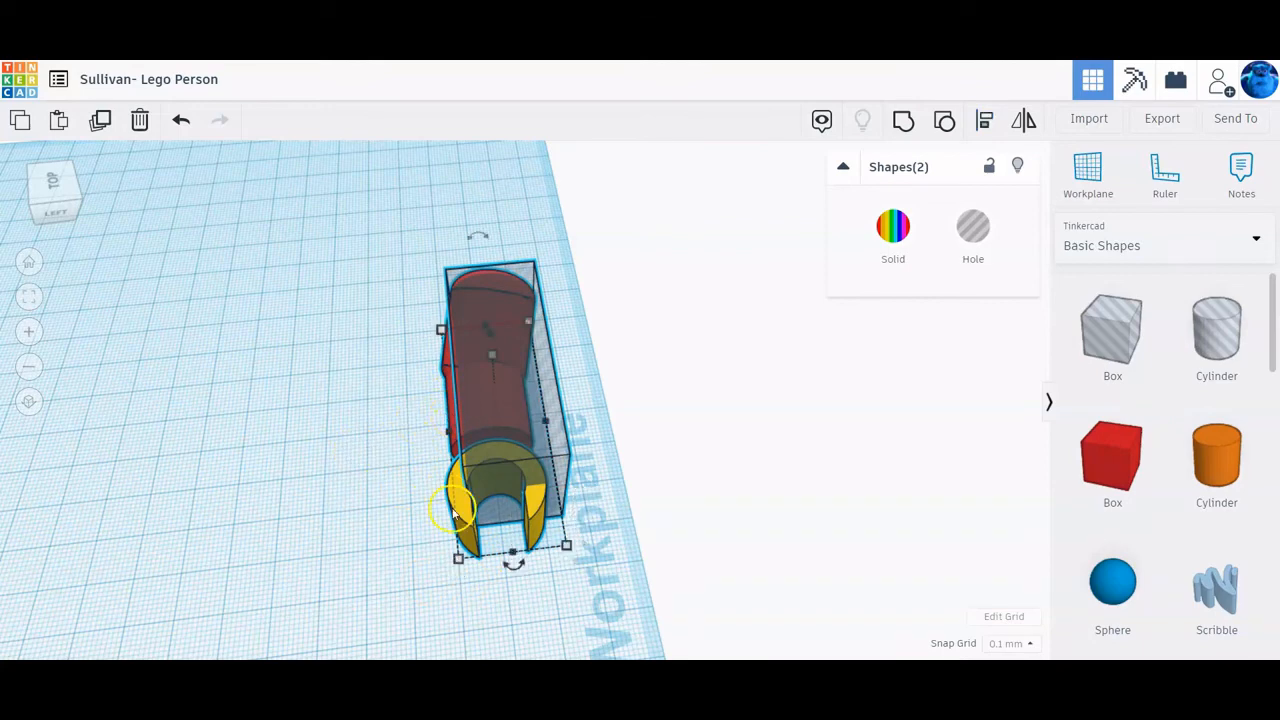
pyautogui.click(407, 535)
pyautogui.click(463, 520)
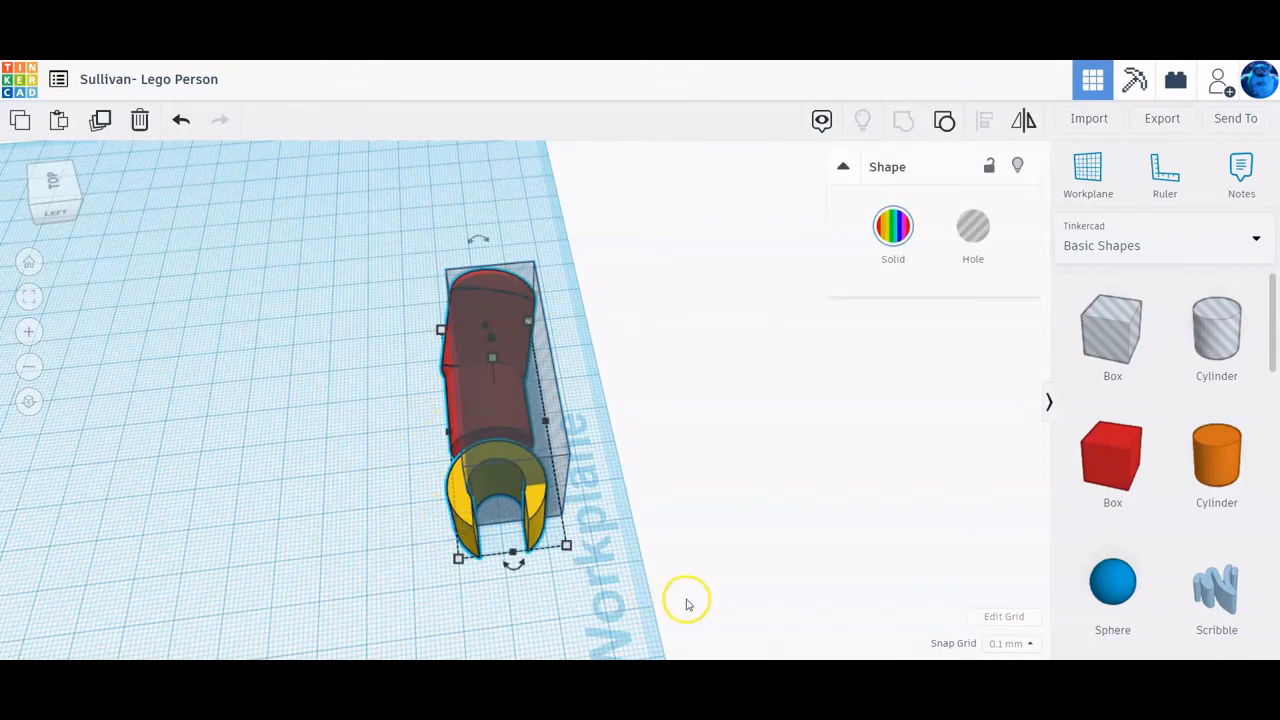
# Step: Nudge the arm sideways away from the Workplane label until the box hole overlaps only the arm's side nearest the label
pyautogui.press('Left')
pyautogui.press('Left')
pyautogui.press('Left')
pyautogui.press('Left')
pyautogui.press('Left')
pyautogui.press('Left')
pyautogui.press('Left')
pyautogui.press('Left')
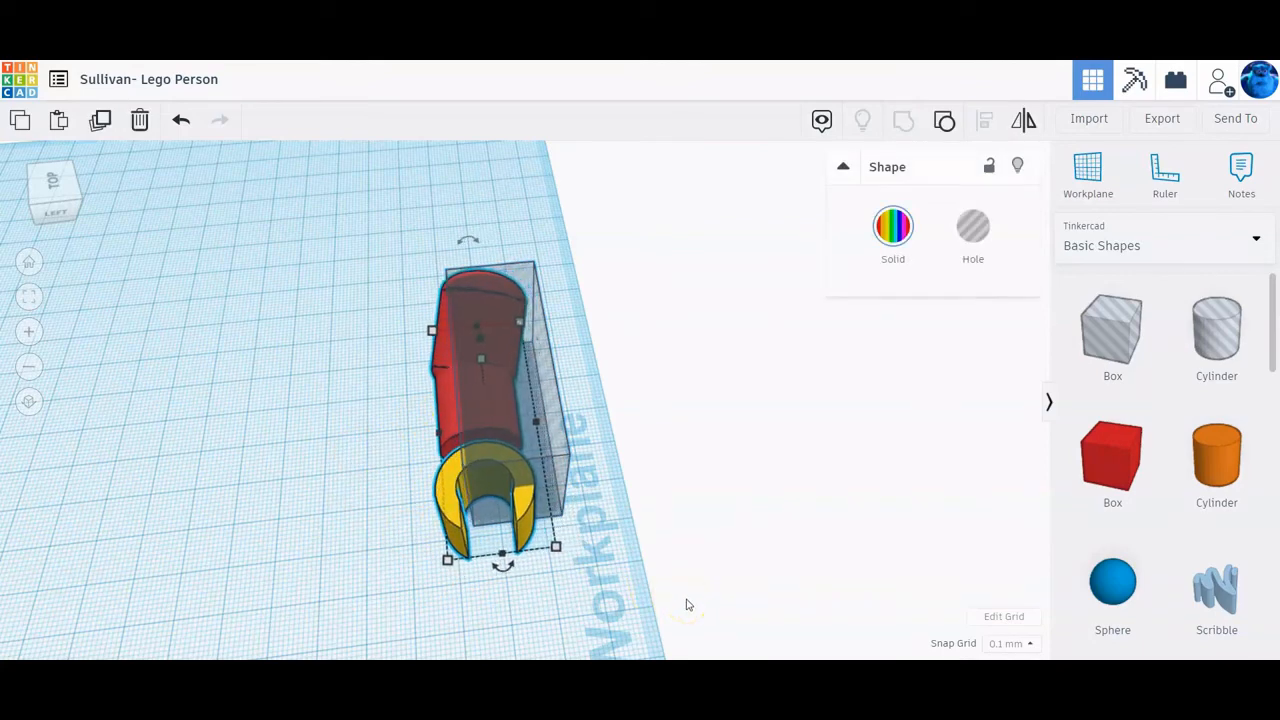
pyautogui.press('Left')
pyautogui.press('Left')
pyautogui.press('Left')
pyautogui.press('Left')
pyautogui.press('Left')
pyautogui.press('Left')
pyautogui.press('Left')
pyautogui.press('Left')
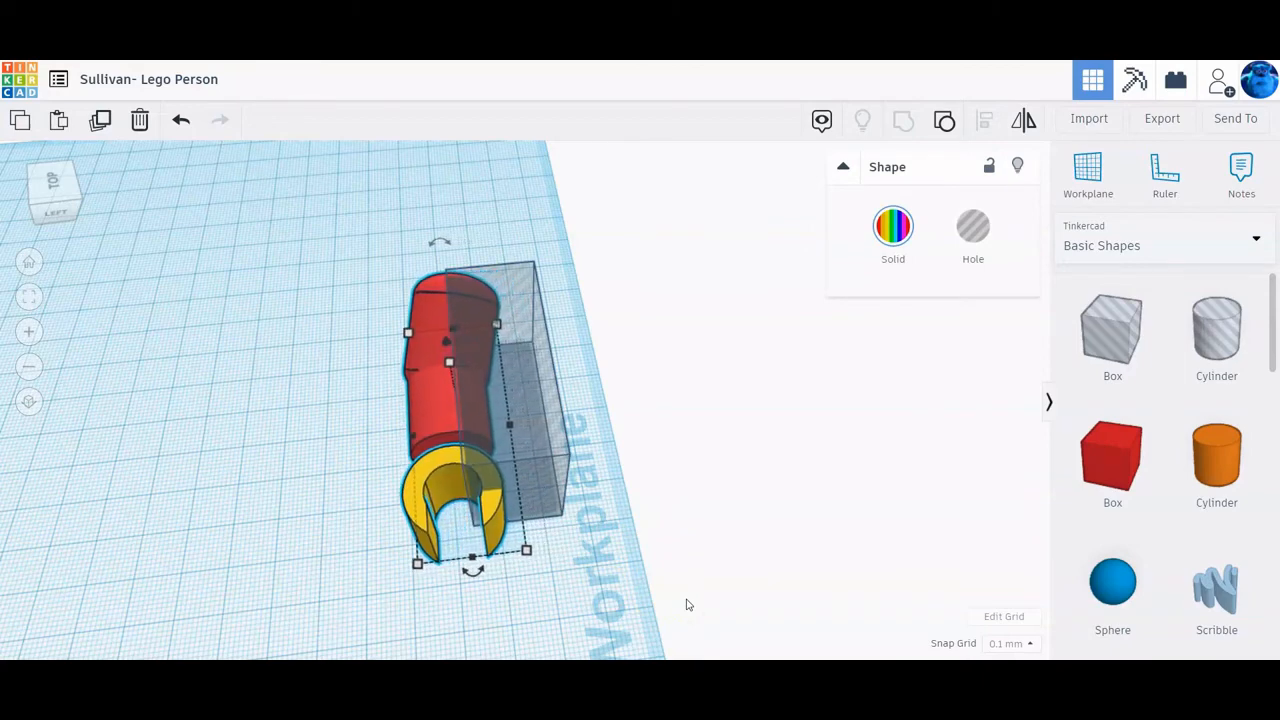
pyautogui.press('Left')
pyautogui.press('Left')
pyautogui.press('Left')
pyautogui.press('Left')
pyautogui.press('Left')
pyautogui.press('Left')
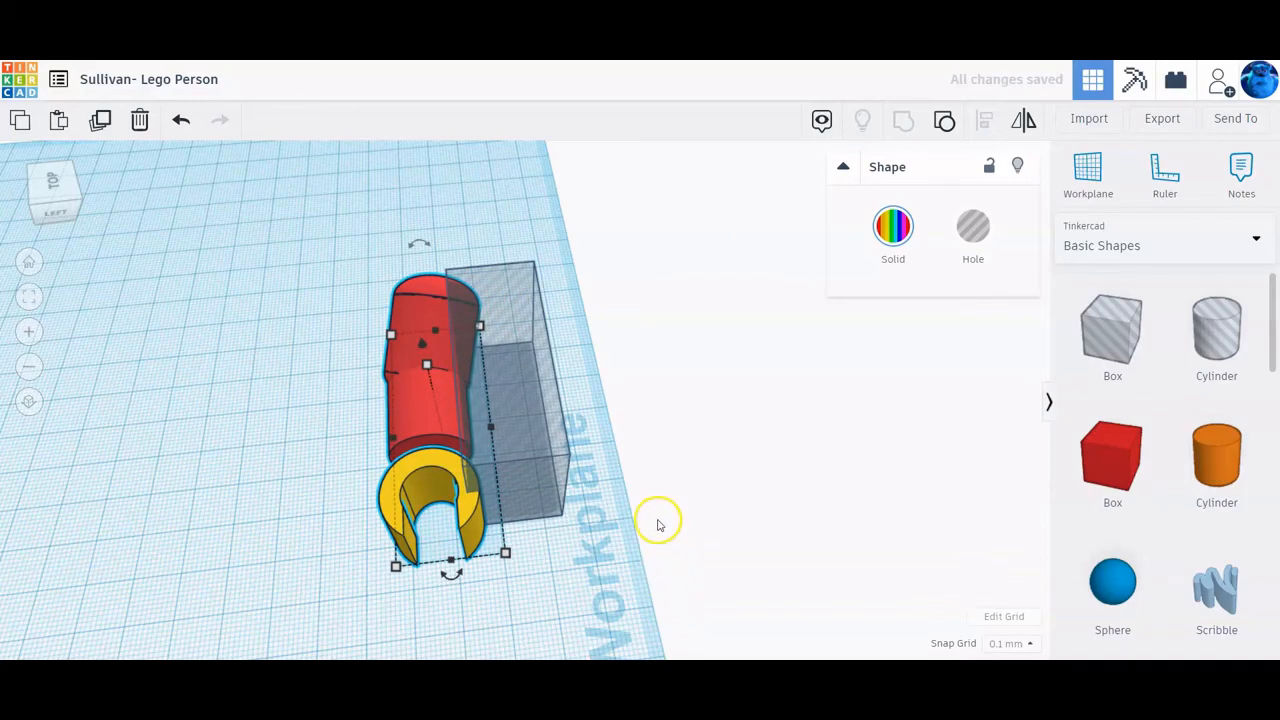
# Step: Nudge the arm lengthwise toward its hand end so that the yellow hand sits farther outside the box hole
pyautogui.scroll(5, 658, 525)
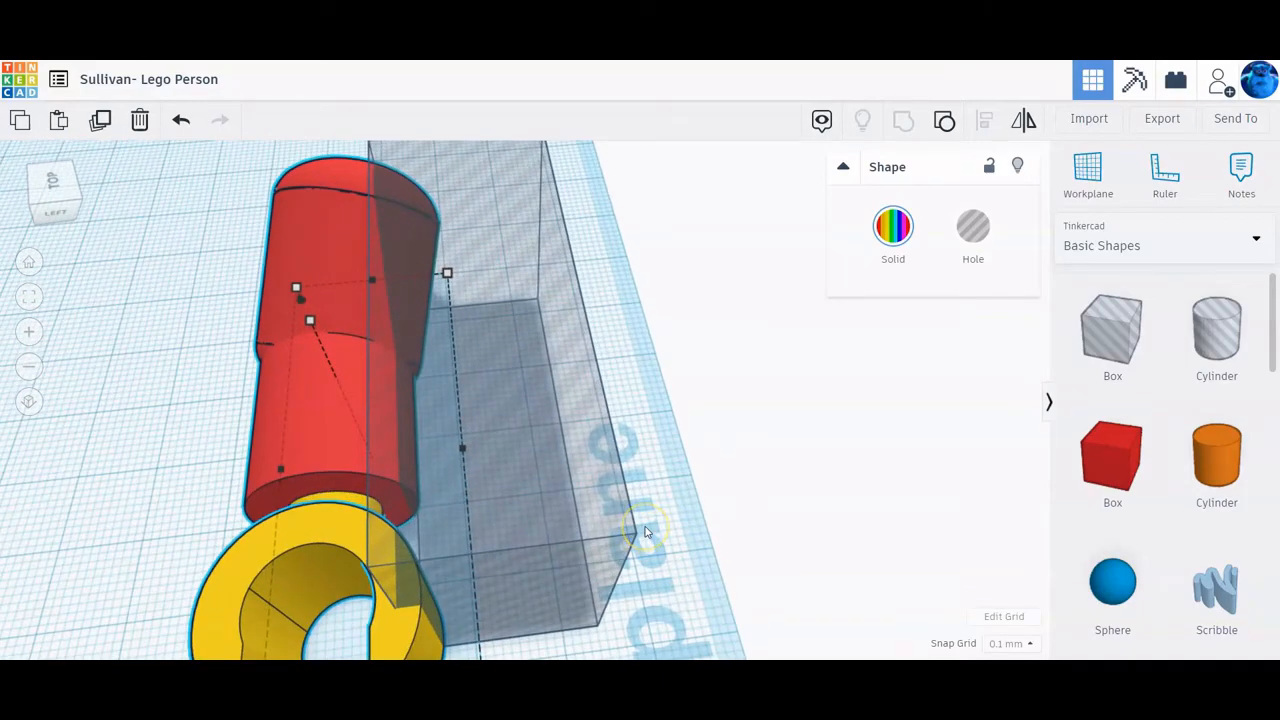
pyautogui.press('Down')
pyautogui.press('Down')
pyautogui.press('Down')
pyautogui.press('Down')
pyautogui.press('Down')
pyautogui.press('Down')
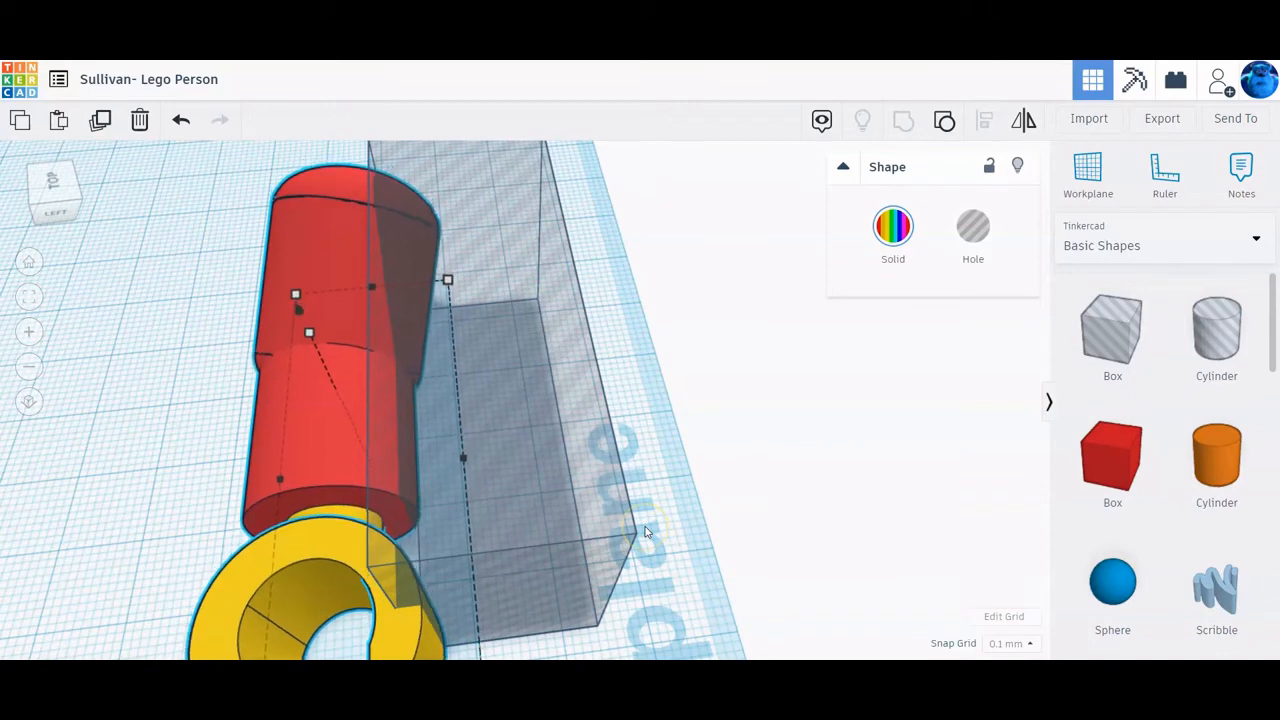
pyautogui.press('Down')
pyautogui.press('Down')
pyautogui.press('Down')
pyautogui.press('Down')
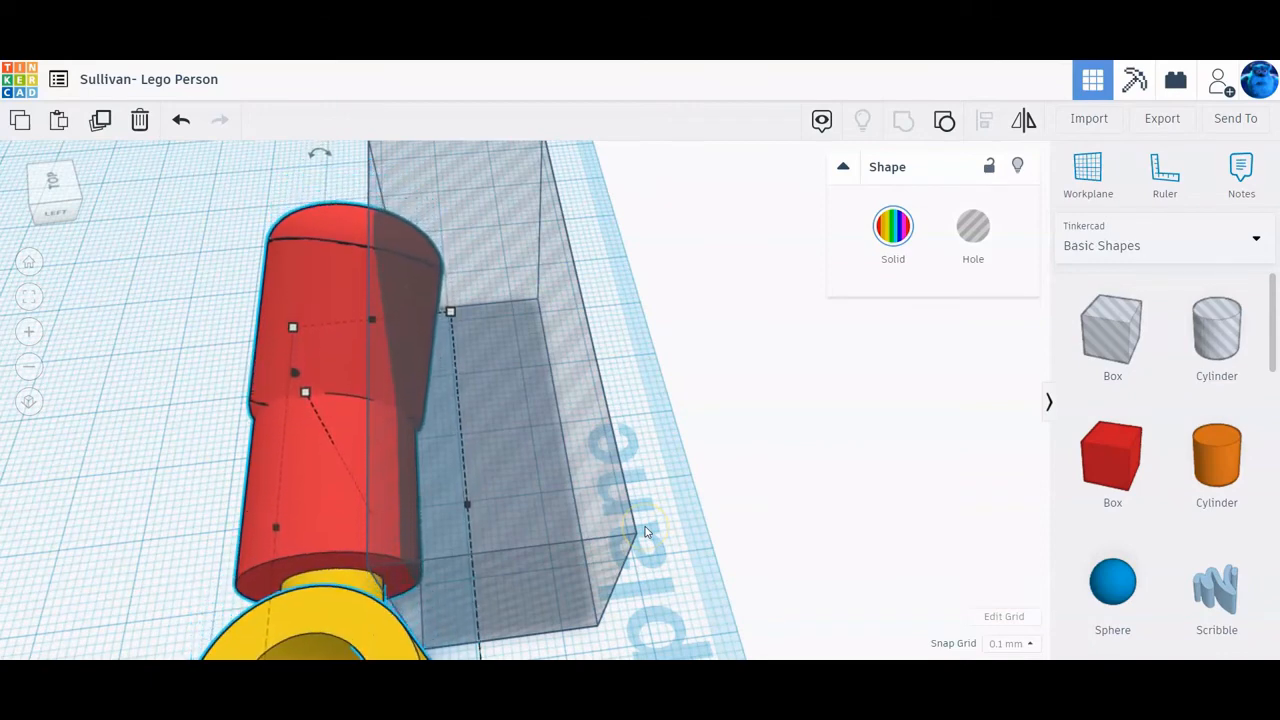
pyautogui.press('Down')
pyautogui.press('Down')
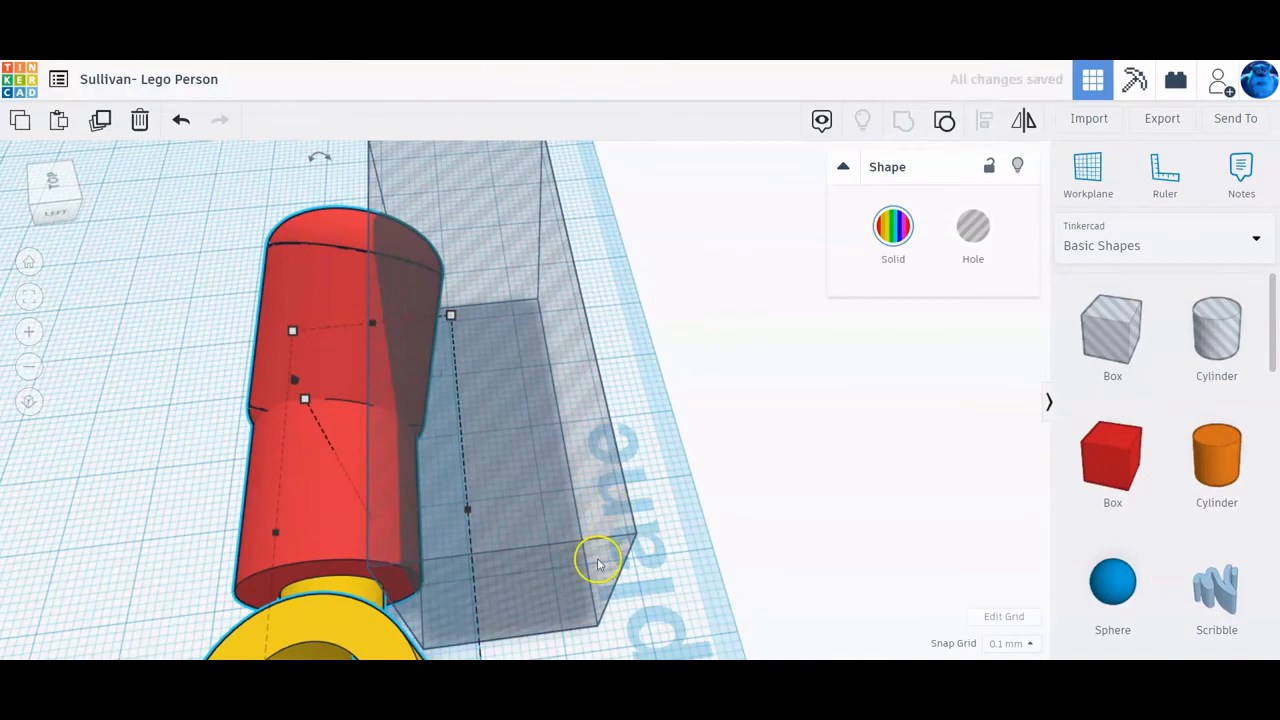
# Step: Fine-tune the arm's sideways position so that the box hole covers a narrow strip along the forearm and upper arm
pyautogui.moveTo(474, 541); pyautogui.dragTo(506, 491, button='right')
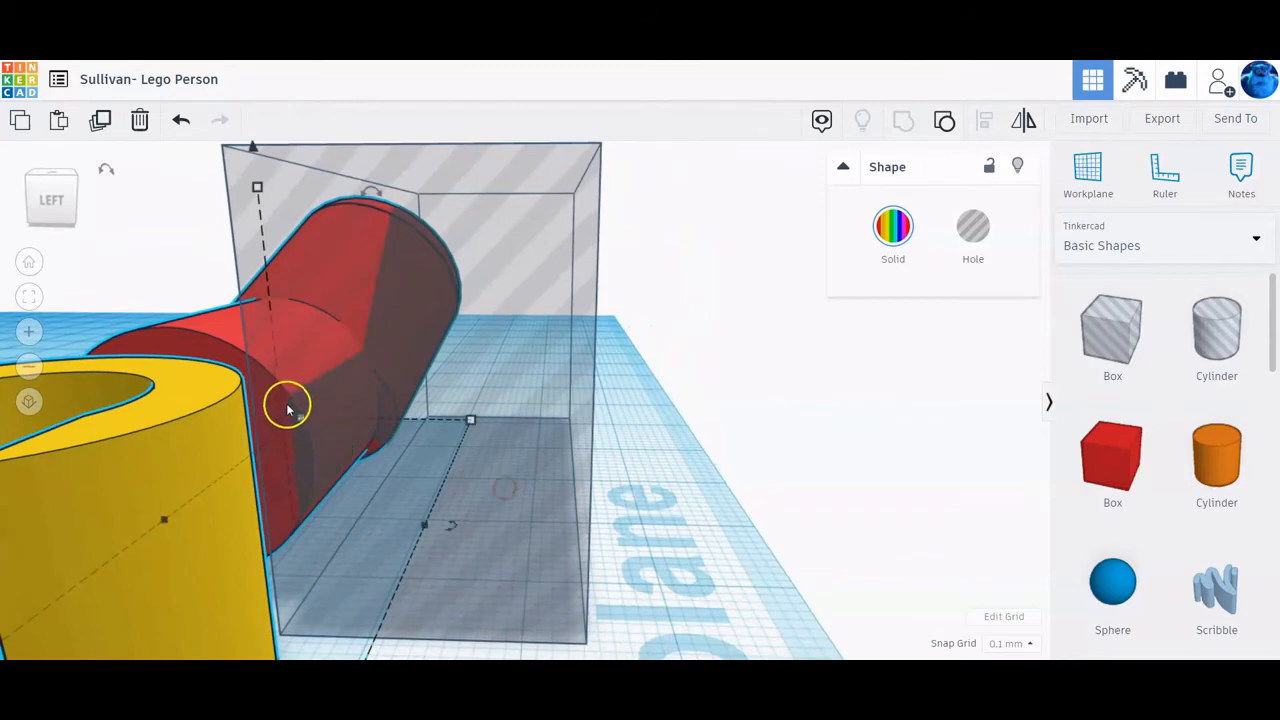
pyautogui.press('Left')
pyautogui.press('Left')
pyautogui.press('Left')
pyautogui.press('Left')
pyautogui.press('Left')
pyautogui.press('Left')
pyautogui.press('Left')
pyautogui.press('Left')
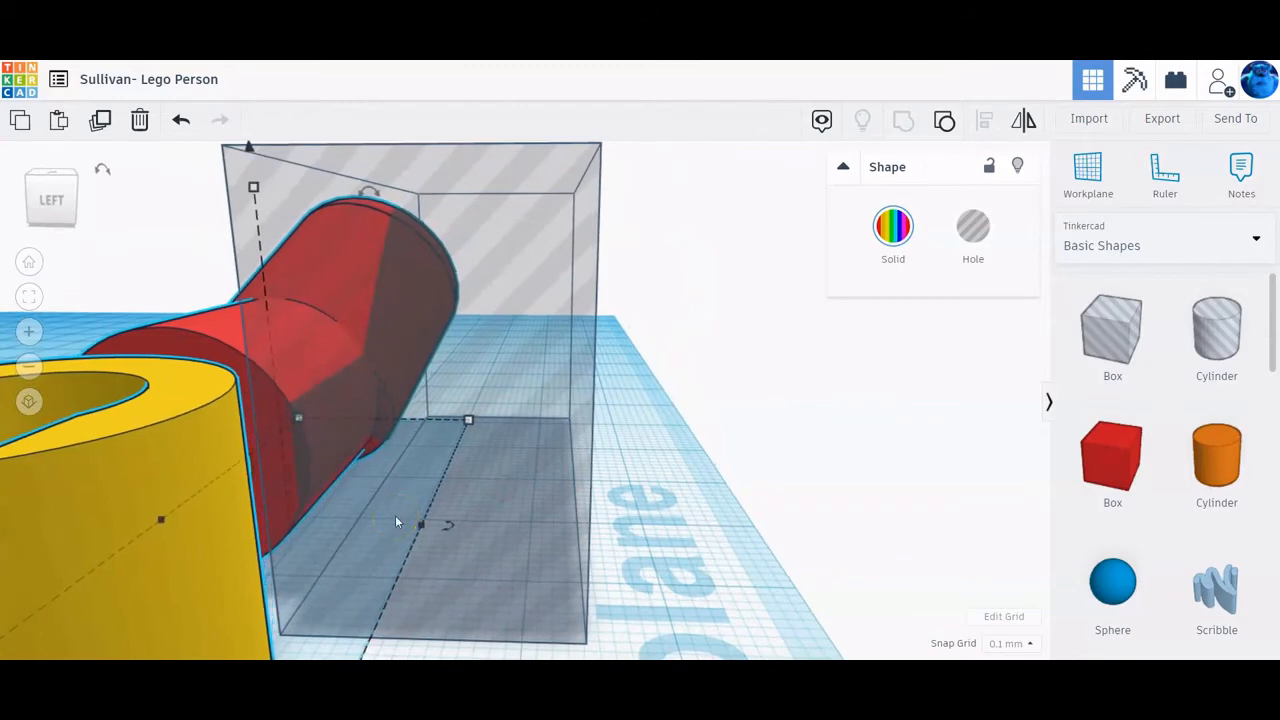
pyautogui.press('Left')
pyautogui.press('Left')
pyautogui.press('Left')
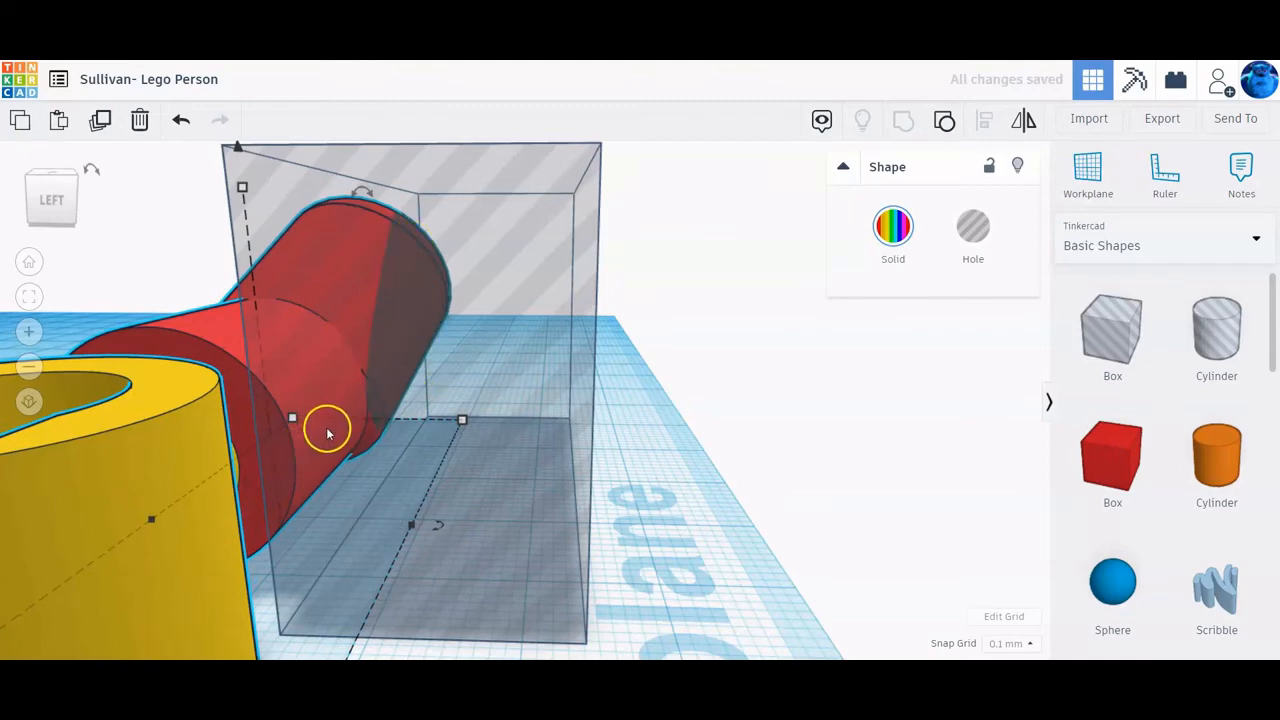
pyautogui.press('Left')
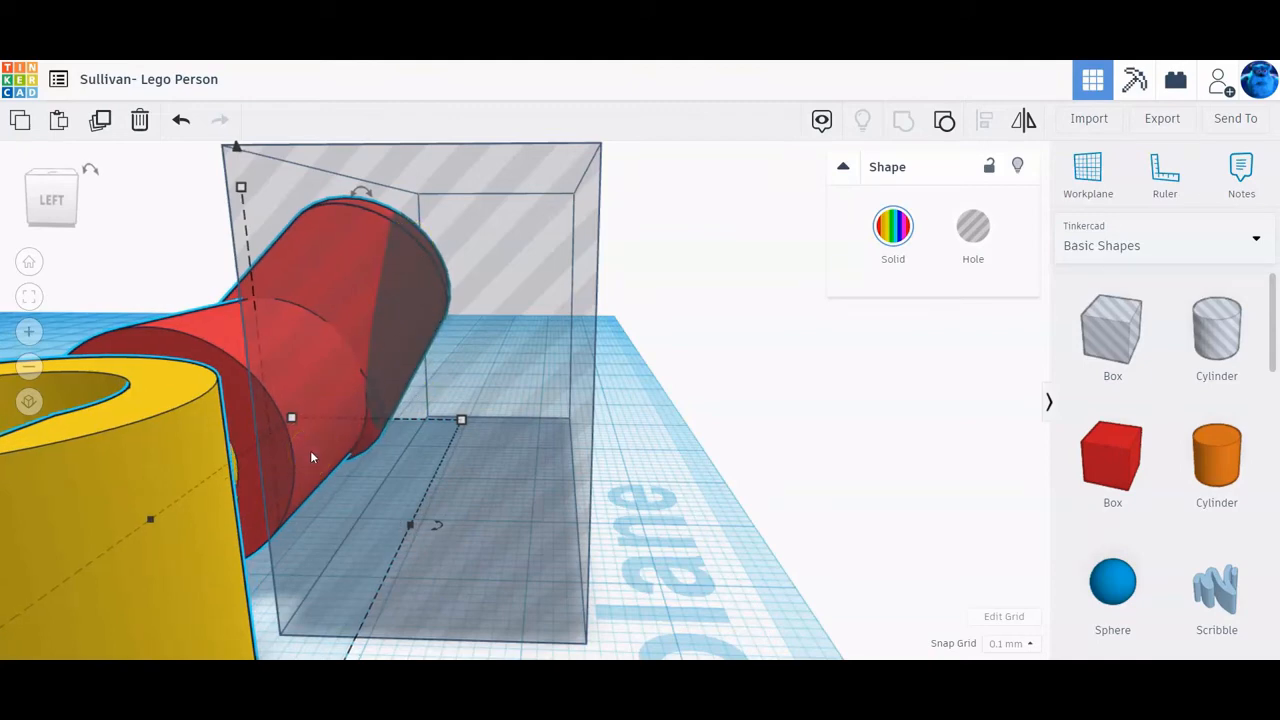
pyautogui.press('Right')
pyautogui.press('Right')
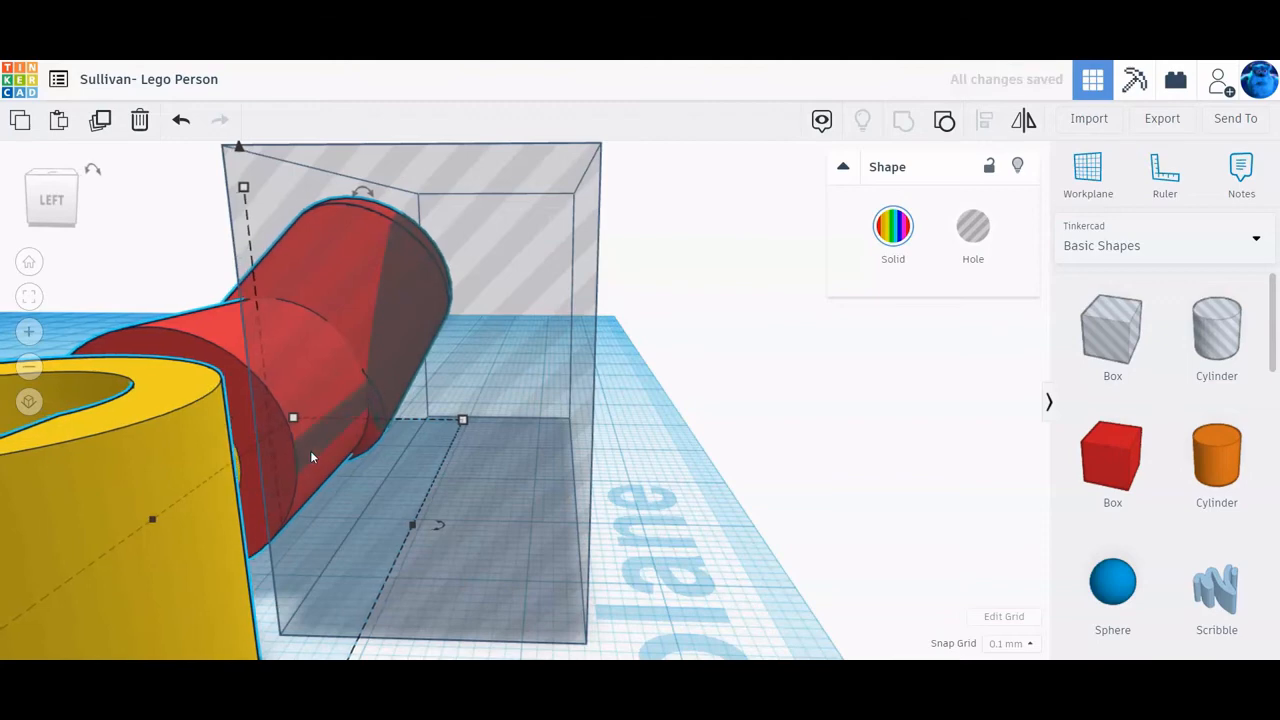
pyautogui.press('Right')
pyautogui.press('Right')
pyautogui.press('Right')
pyautogui.press('Right')
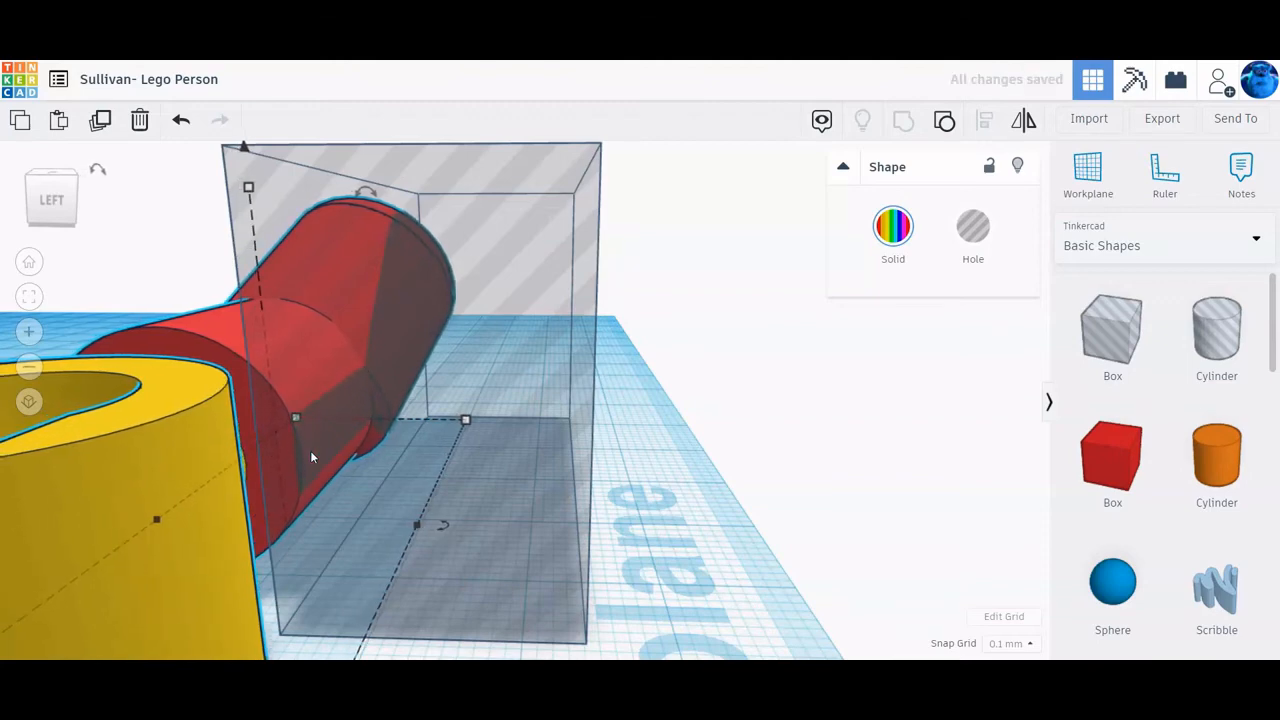
pyautogui.press('Right')
pyautogui.press('Right')
pyautogui.press('Right')
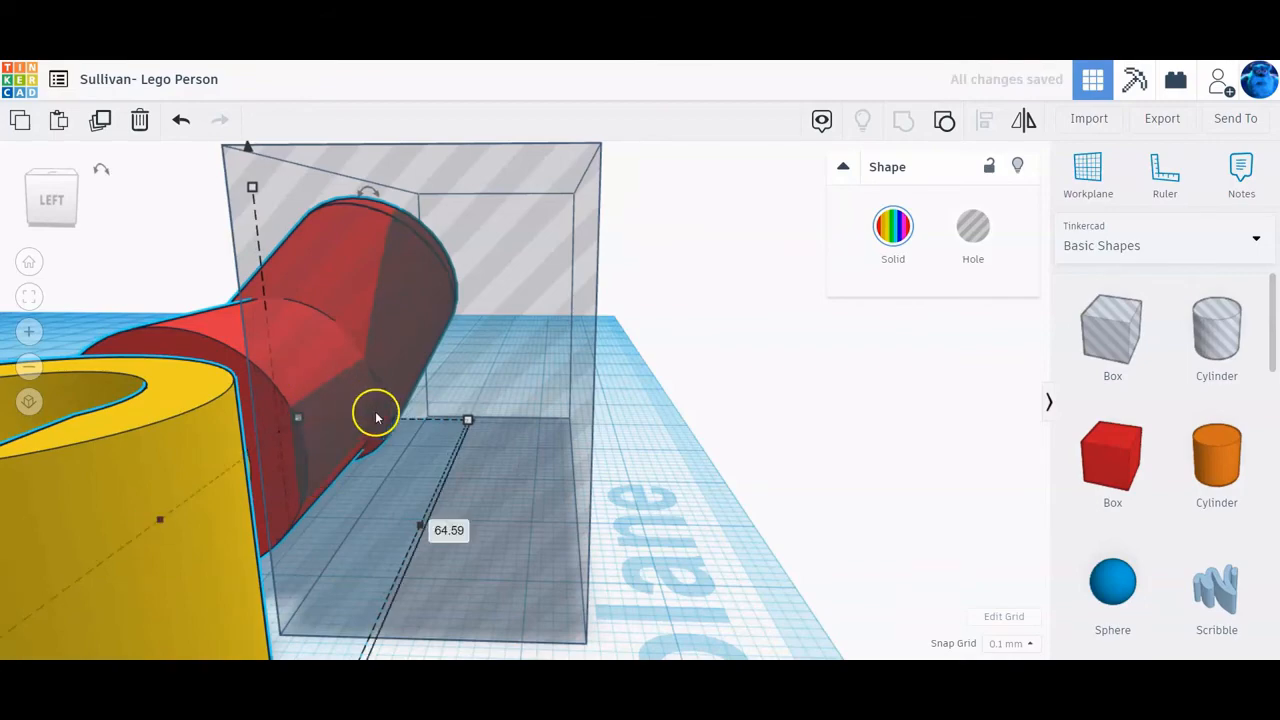
# Step: Check the overlap from the side and above, and shift the arm slightly deeper into the box hole
pyautogui.moveTo(376, 418); pyautogui.dragTo(135, 397, button='right')
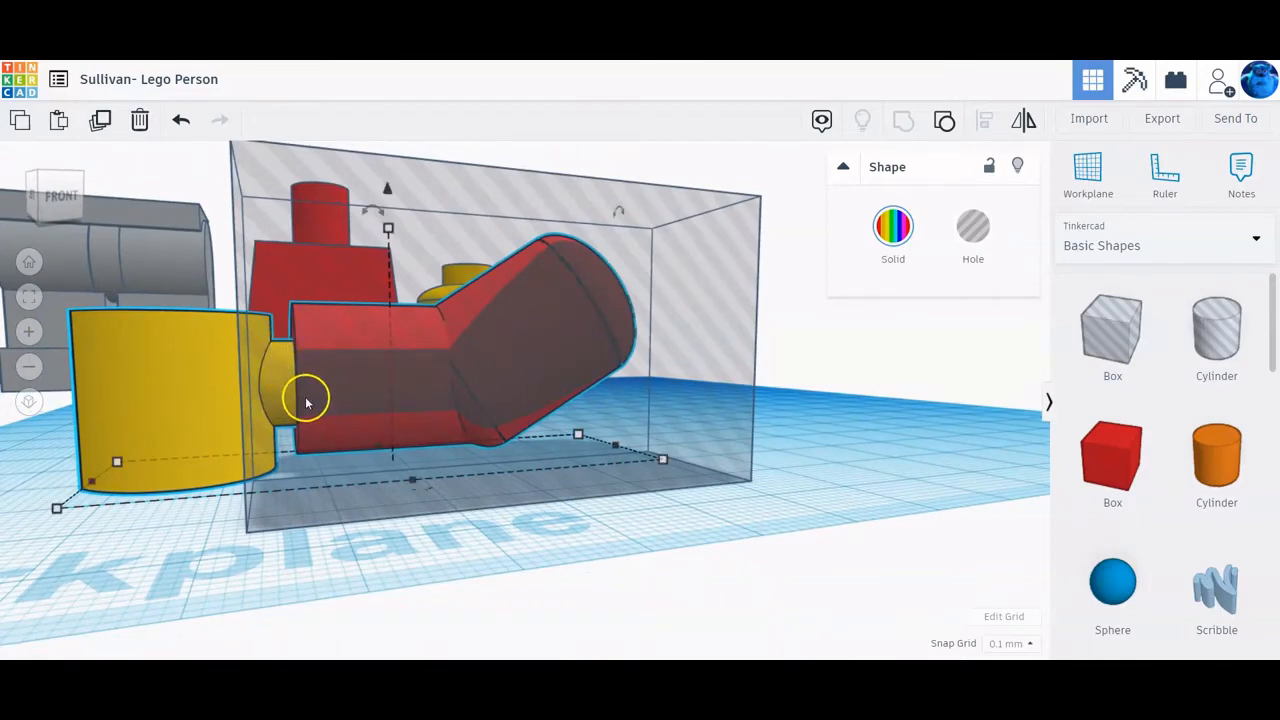
pyautogui.moveTo(306, 397); pyautogui.dragTo(416, 428, button='right')
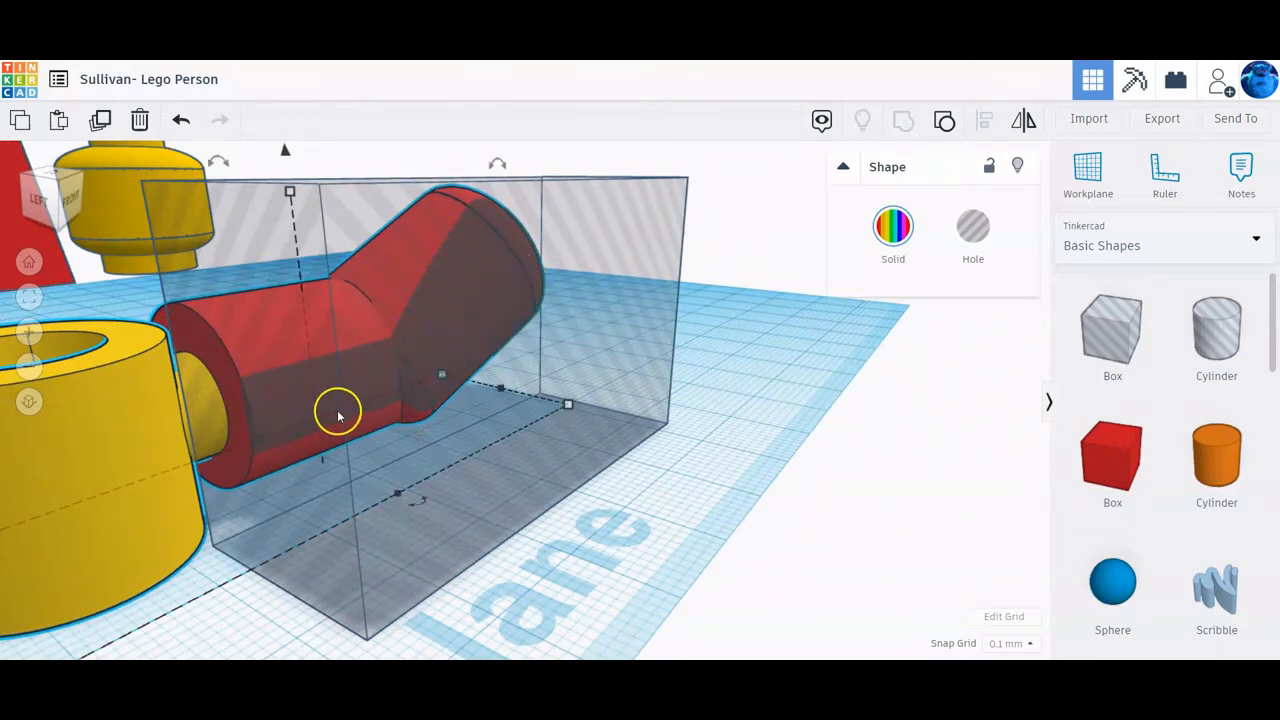
pyautogui.moveTo(306, 406); pyautogui.dragTo(504, 452, button='right')
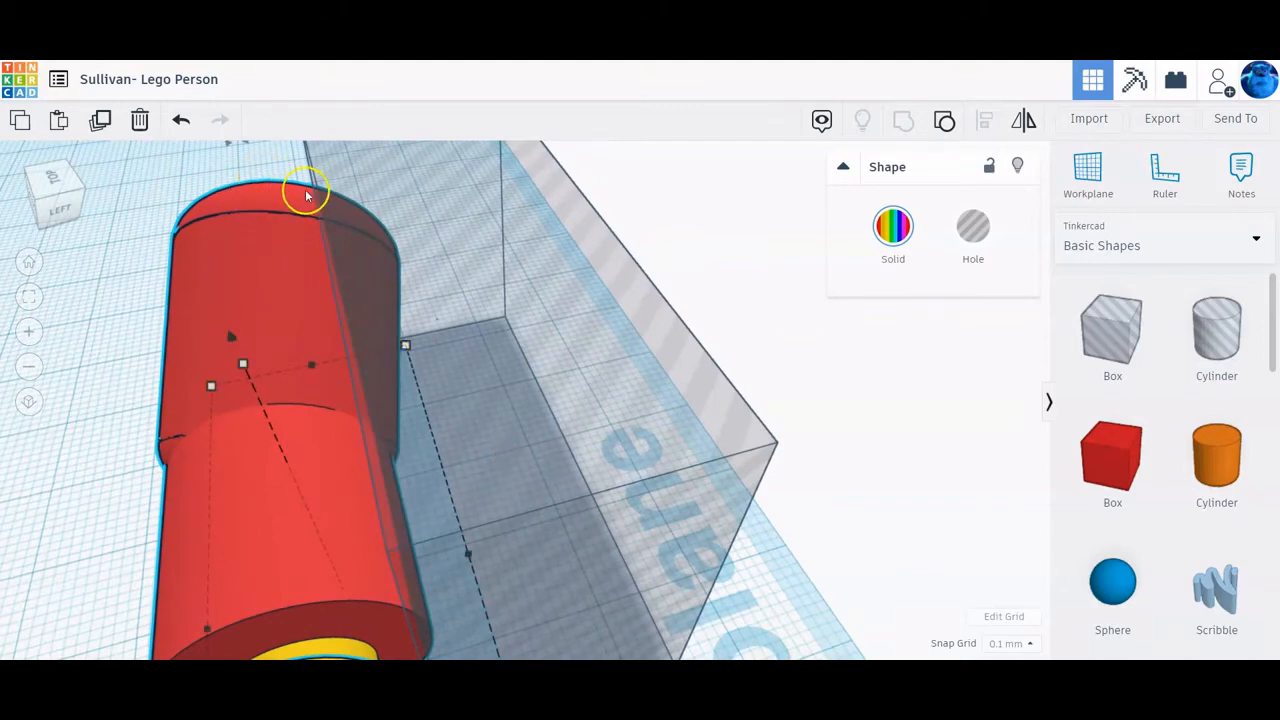
pyautogui.moveTo(365, 250); pyautogui.dragTo(365, 250, button='right')
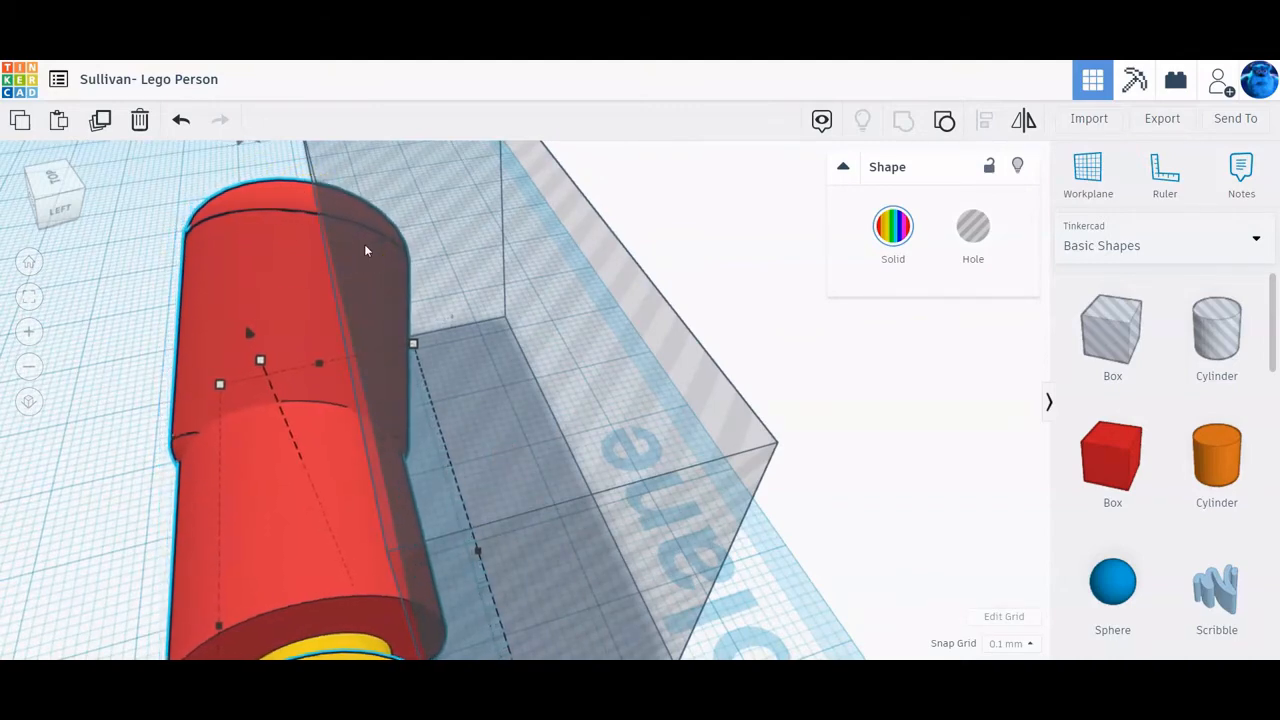
pyautogui.moveTo(365, 250); pyautogui.dragTo(233, 298, button='right')
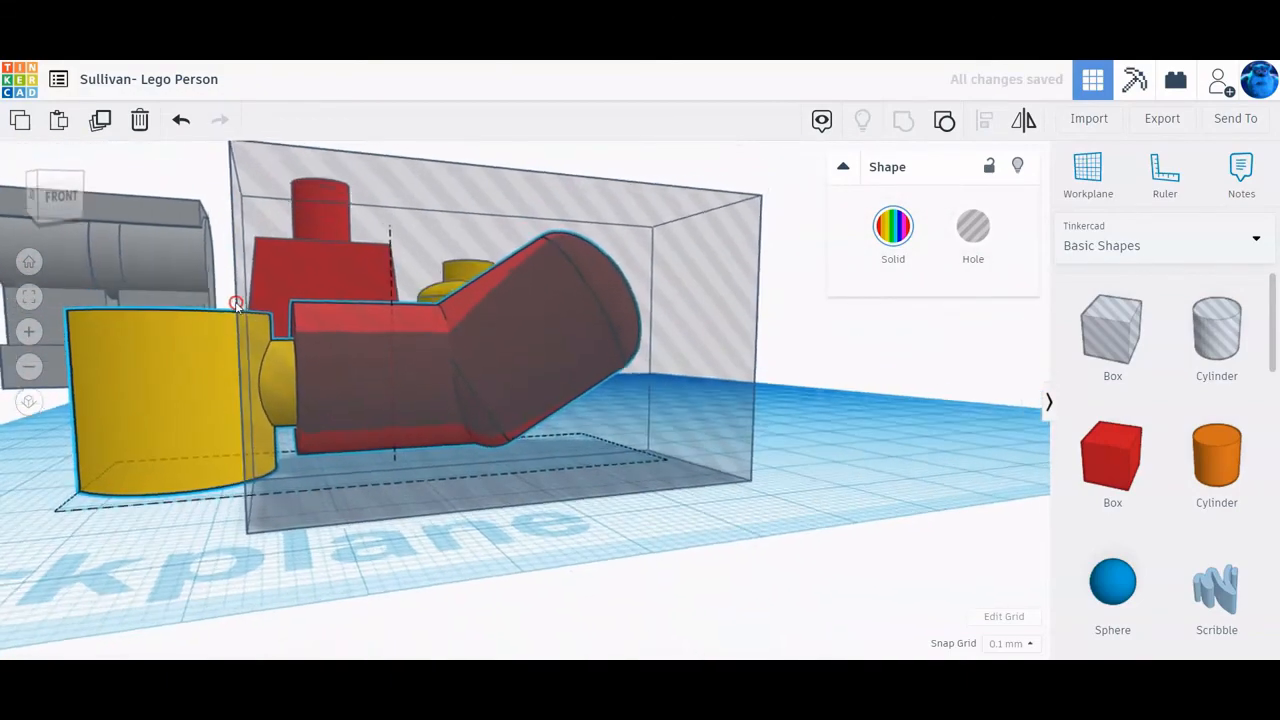
# Step: Group the arm with the box hole to cut the overlapped side of the forearm and upper arm flat
pyautogui.click(321, 366)
pyautogui.moveTo(321, 366); pyautogui.dragTo(583, 437, button='right')
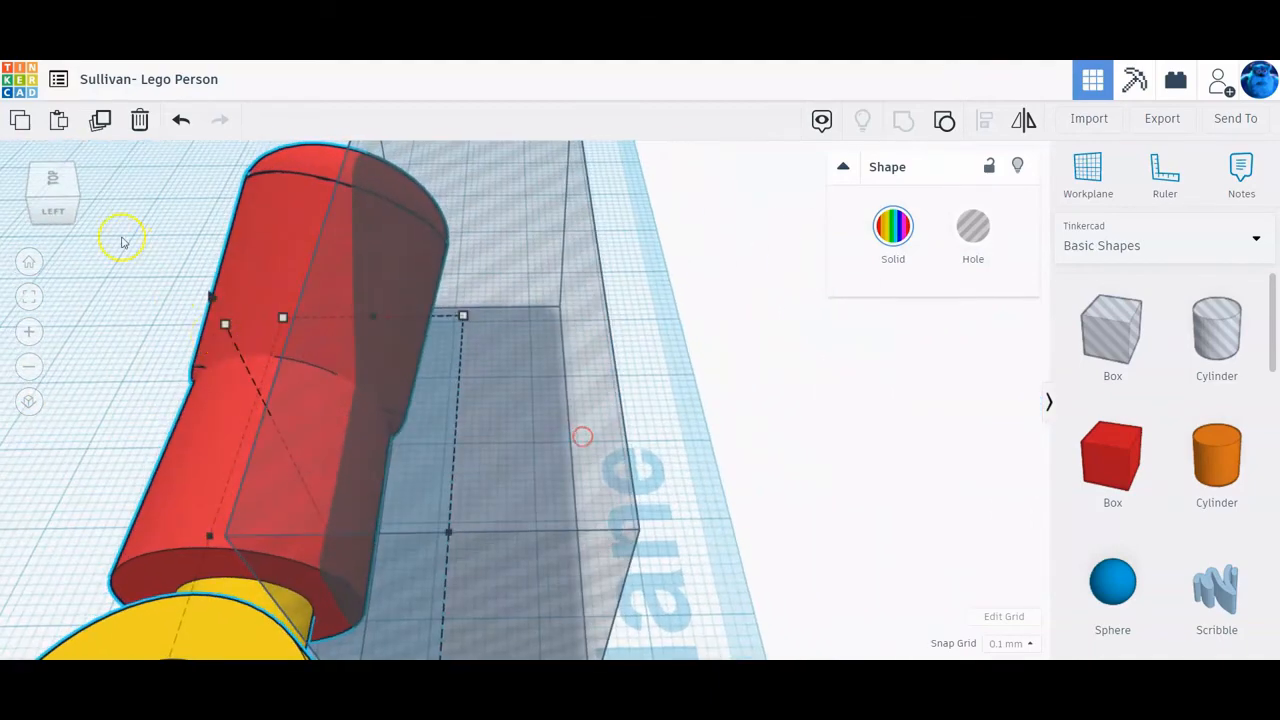
pyautogui.keyDown('shift'); pyautogui.click(410, 389); pyautogui.keyUp('shift')
pyautogui.click(903, 124)
pyautogui.click(480, 400)
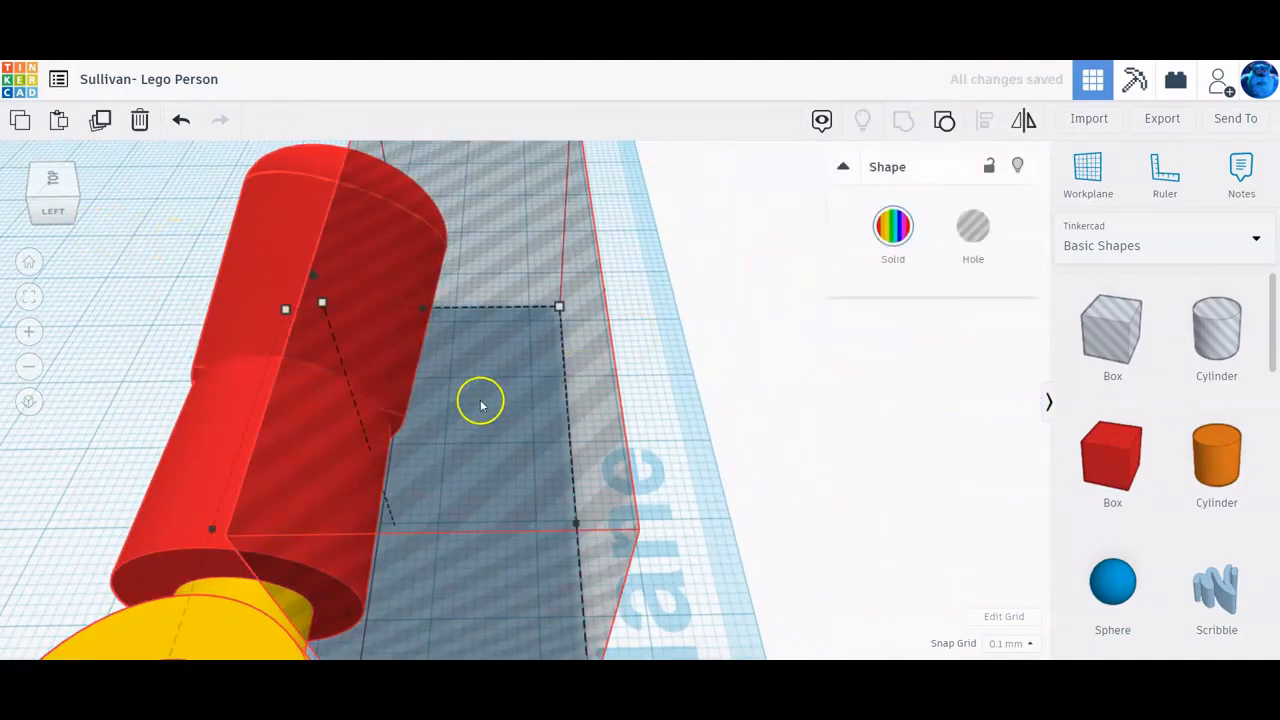
pyautogui.scroll(-5, 426, 413)
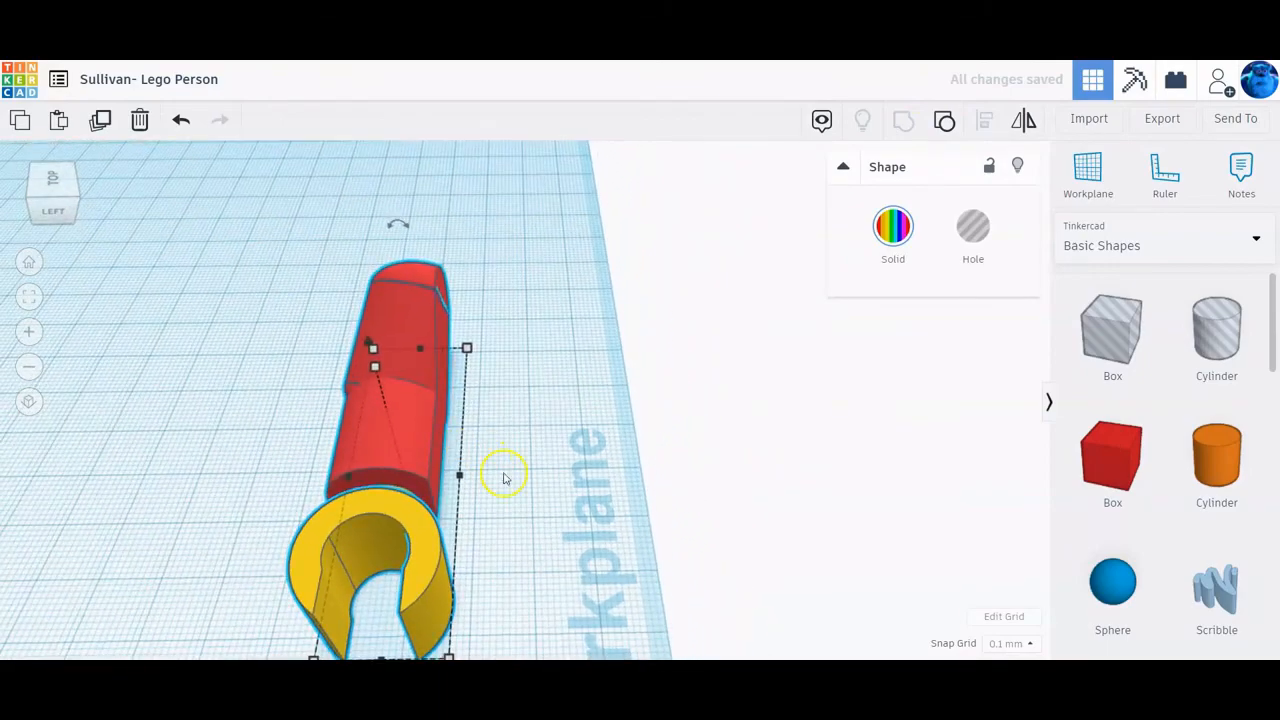
# Step: Move the cut arm farther from the workplane edge, duplicate it, and place the copy beside it on the Workplane label side
pyautogui.moveTo(507, 477); pyautogui.dragTo(546, 483, button='right')
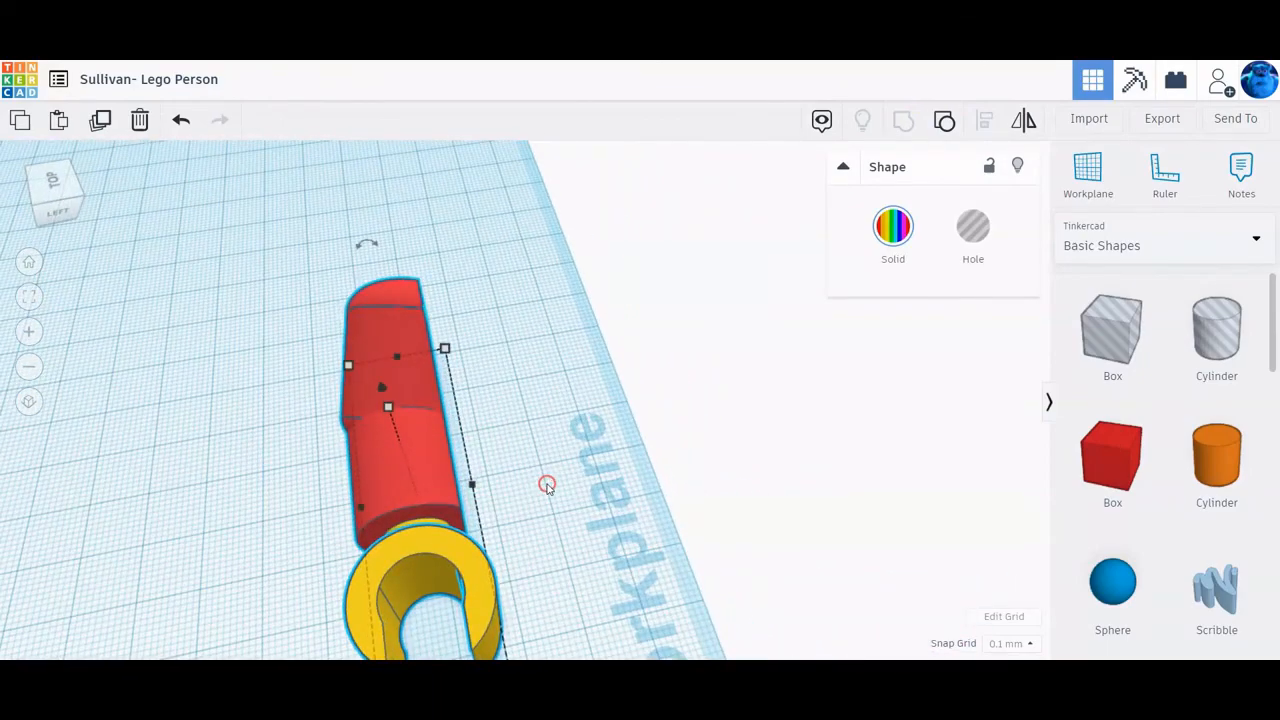
pyautogui.moveTo(417, 434); pyautogui.dragTo(280, 334)
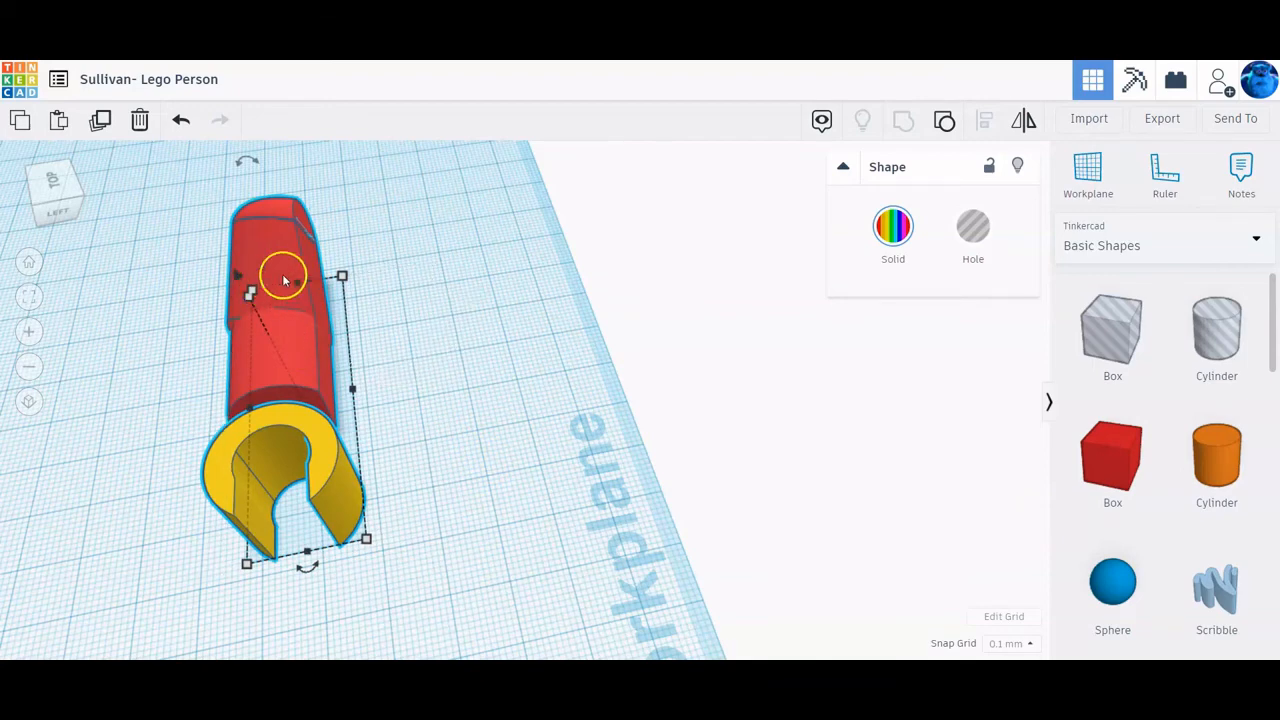
pyautogui.hotkey('ctrl', 'd')
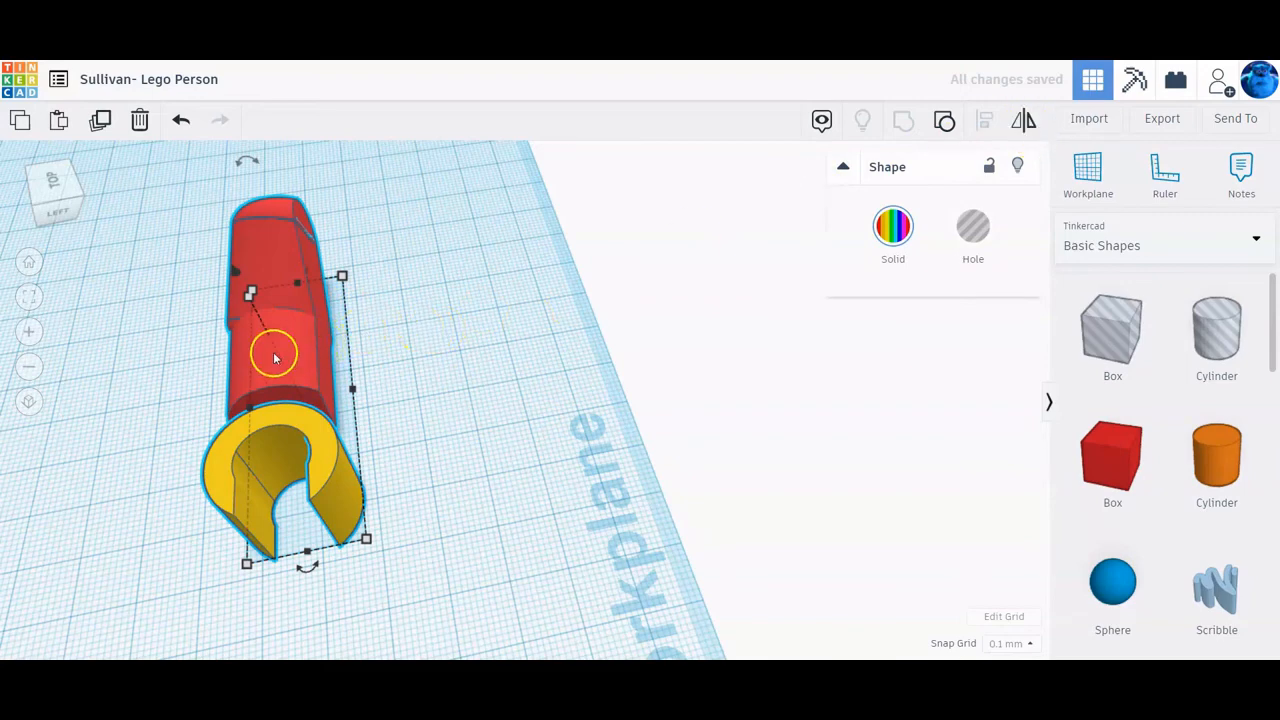
pyautogui.moveTo(273, 352); pyautogui.dragTo(424, 328)
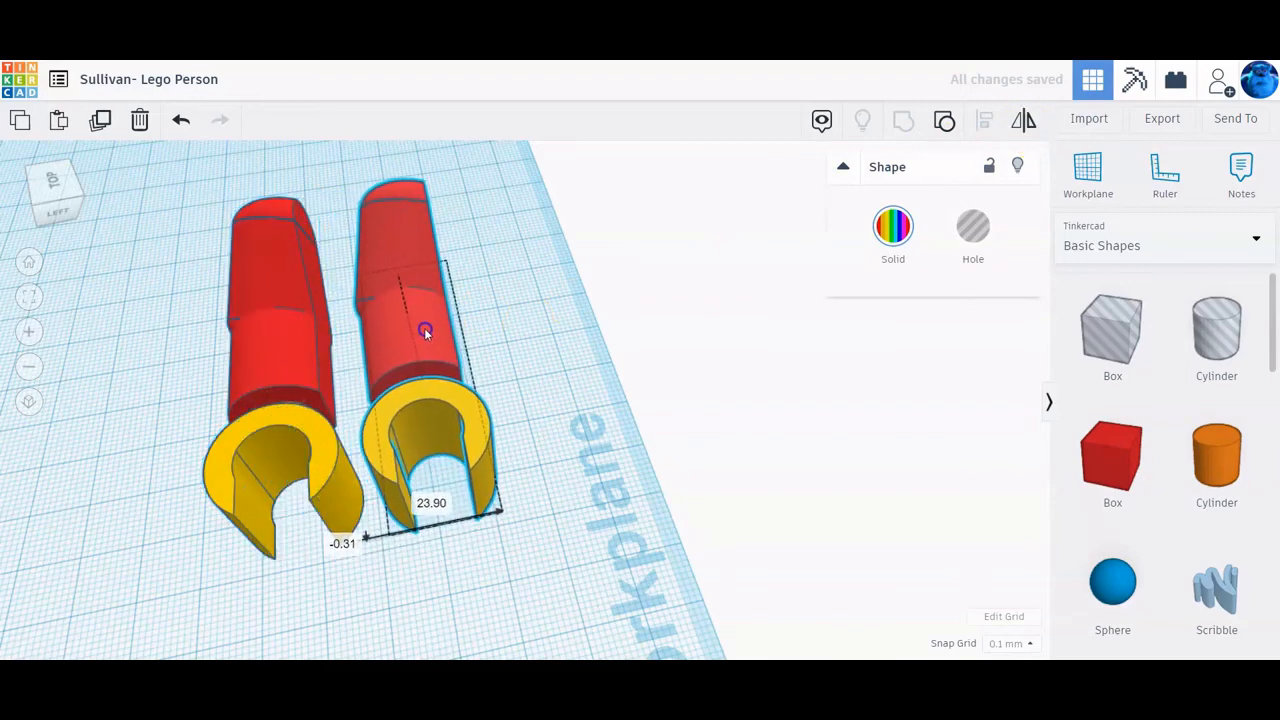
# Step: Mirror the copied arm across its width to make the opposite arm, and deselect it
pyautogui.click(1025, 124)
pyautogui.click(449, 534)
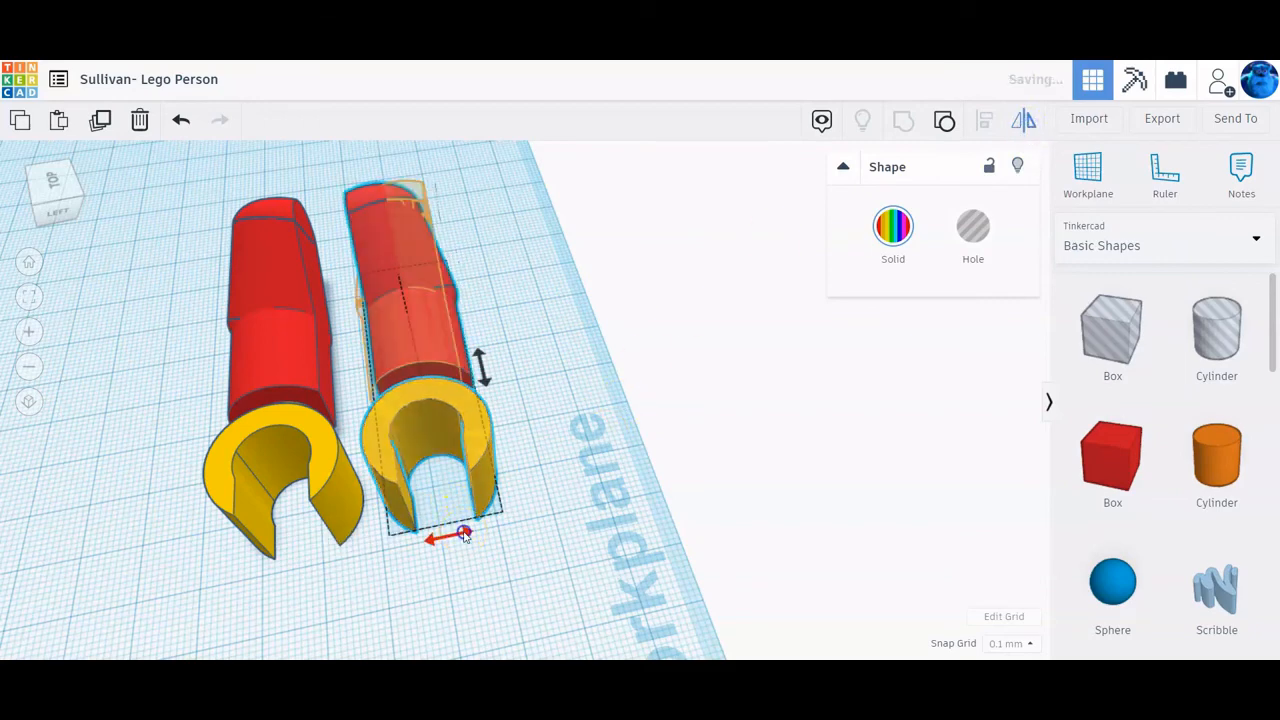
pyautogui.click(560, 558)
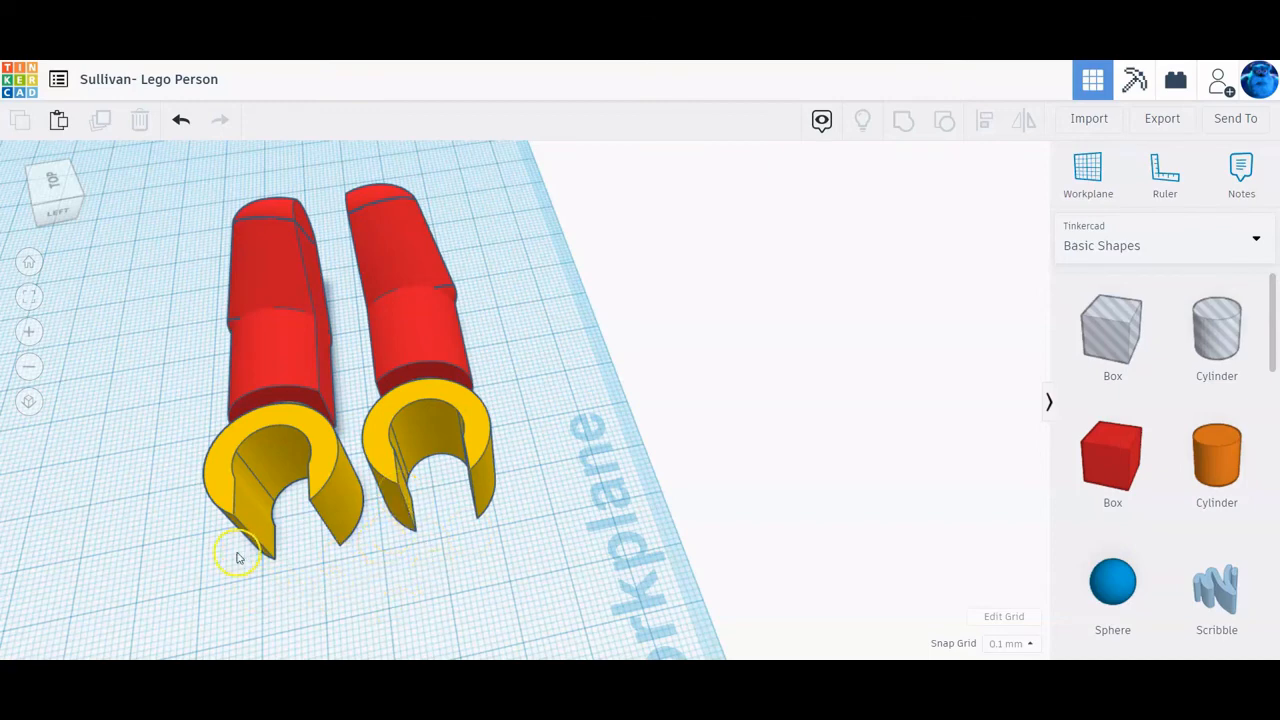
# Step: Select both arms and rotate them together -90° on the workplane so that the hands face the front
pyautogui.moveTo(238, 558); pyautogui.dragTo(484, 170)
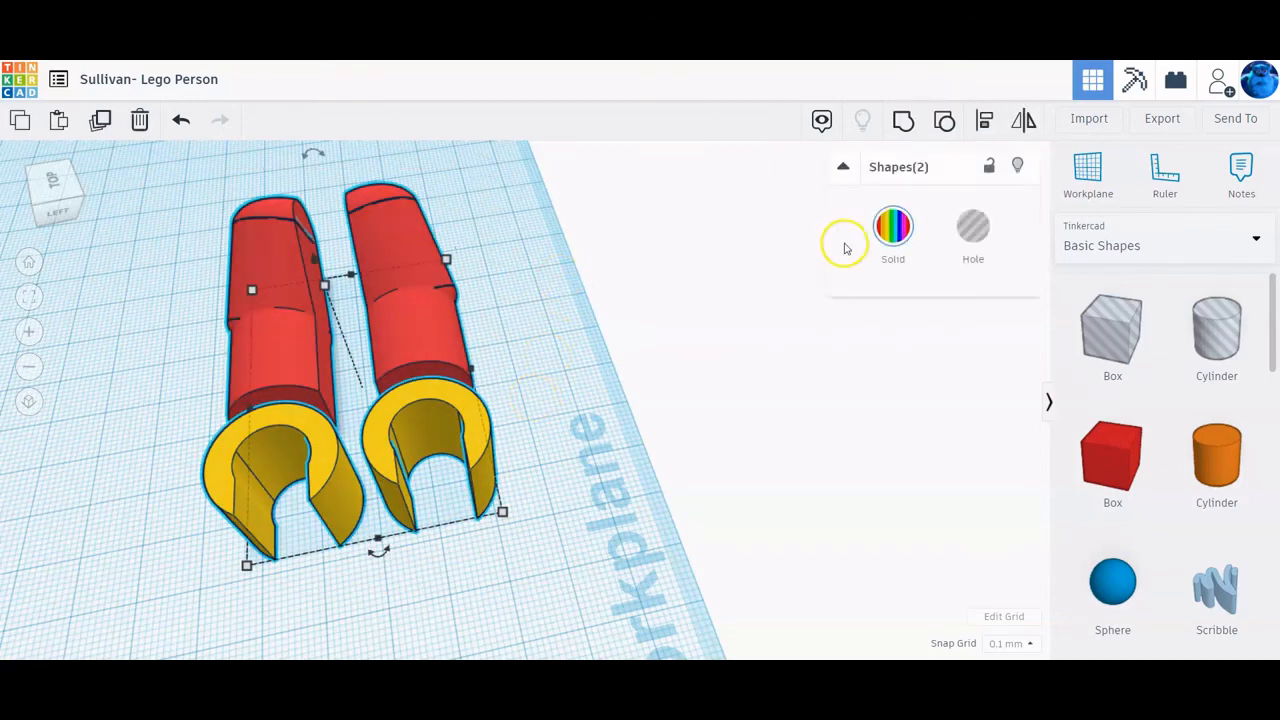
pyautogui.moveTo(606, 371); pyautogui.dragTo(322, 355, button='right')
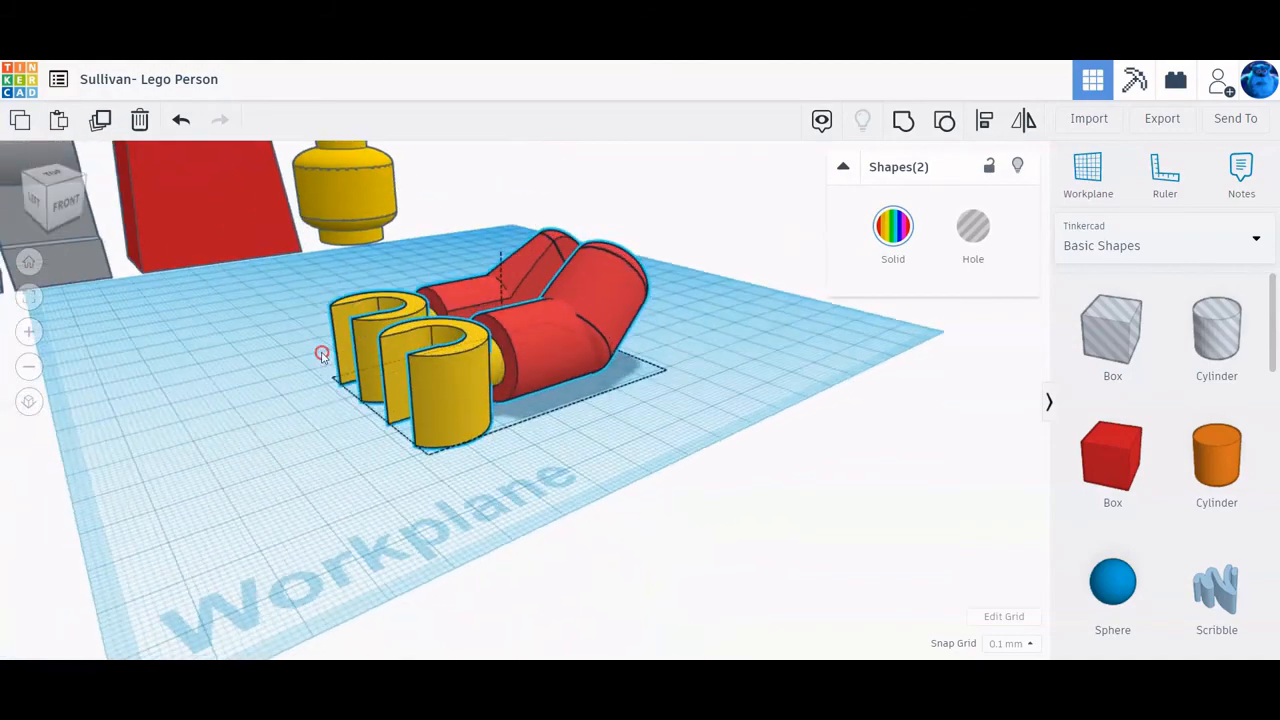
pyautogui.press('f')
pyautogui.moveTo(598, 406); pyautogui.dragTo(703, 302)
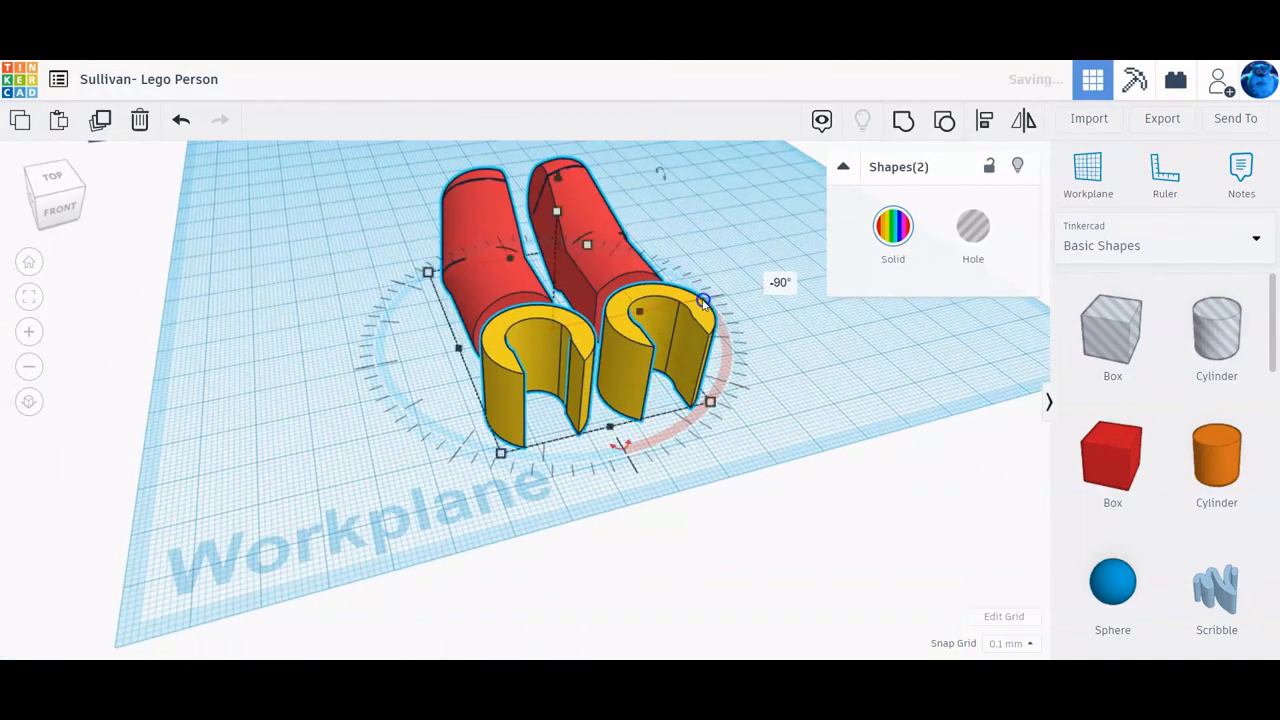
pyautogui.moveTo(791, 429); pyautogui.dragTo(692, 447, button='right')
pyautogui.scroll(-5, 680, 385)
pyautogui.click(681, 394)
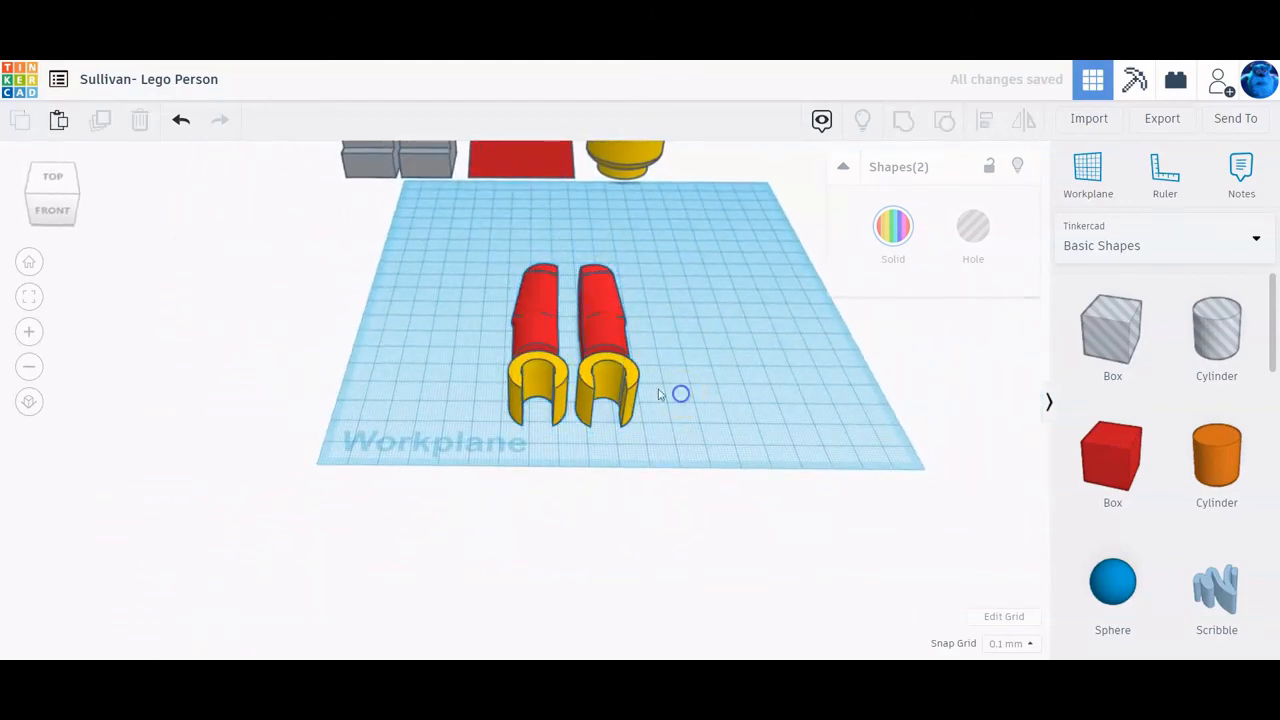
# Step: Create a custom shape in the Shapes Collection from the arm nearest the Workplane label and name it "Lego Right Arm"
pyautogui.click(535, 322)
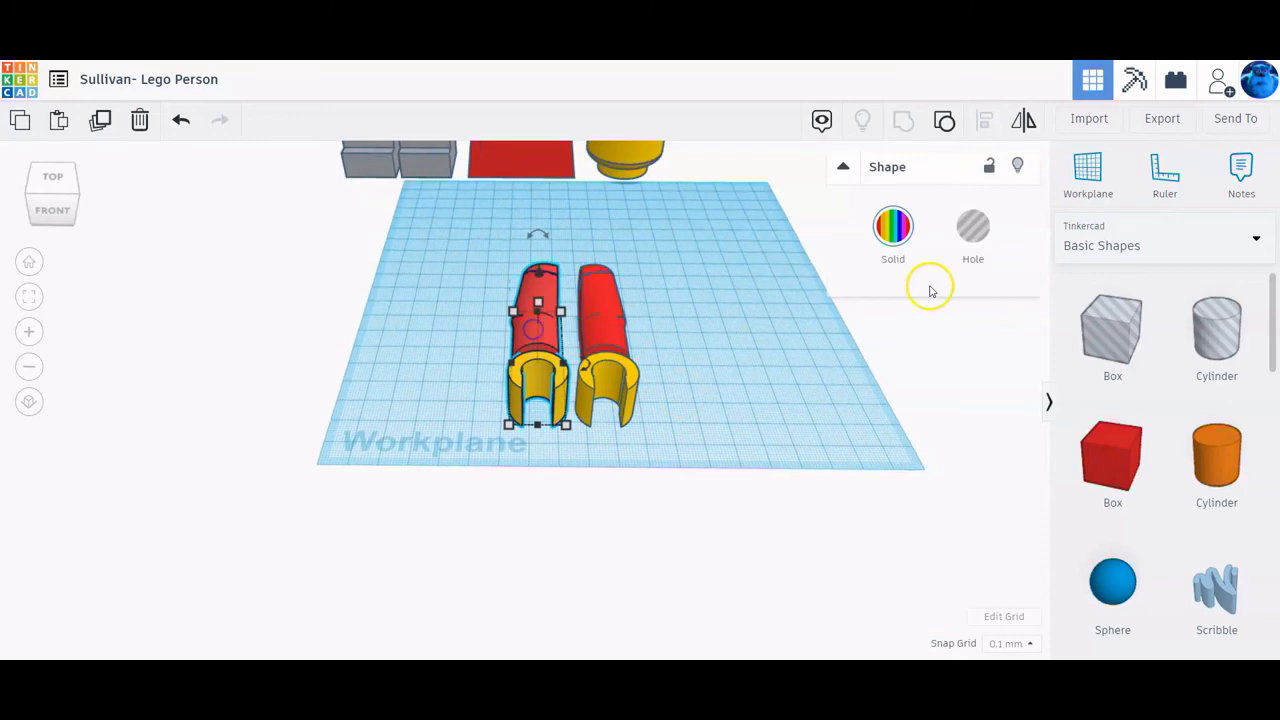
pyautogui.click(1138, 230)
pyautogui.scroll(-3, 1154, 455)
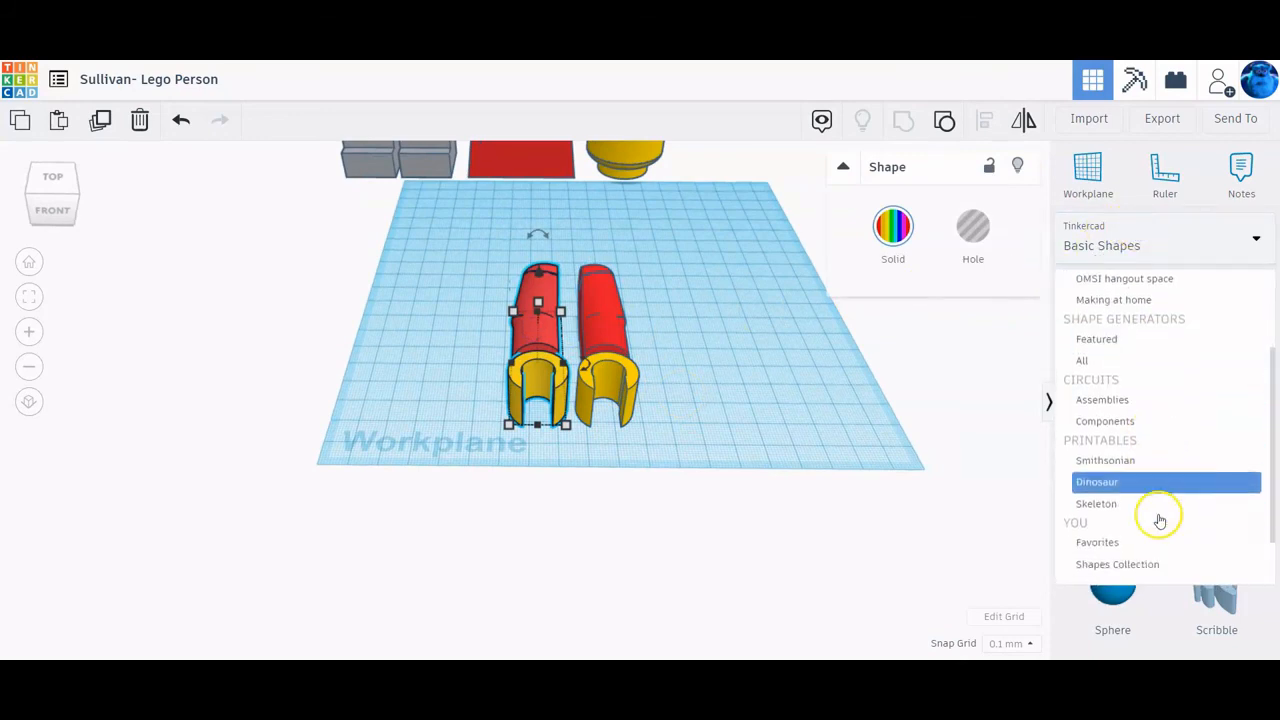
pyautogui.click(1147, 530)
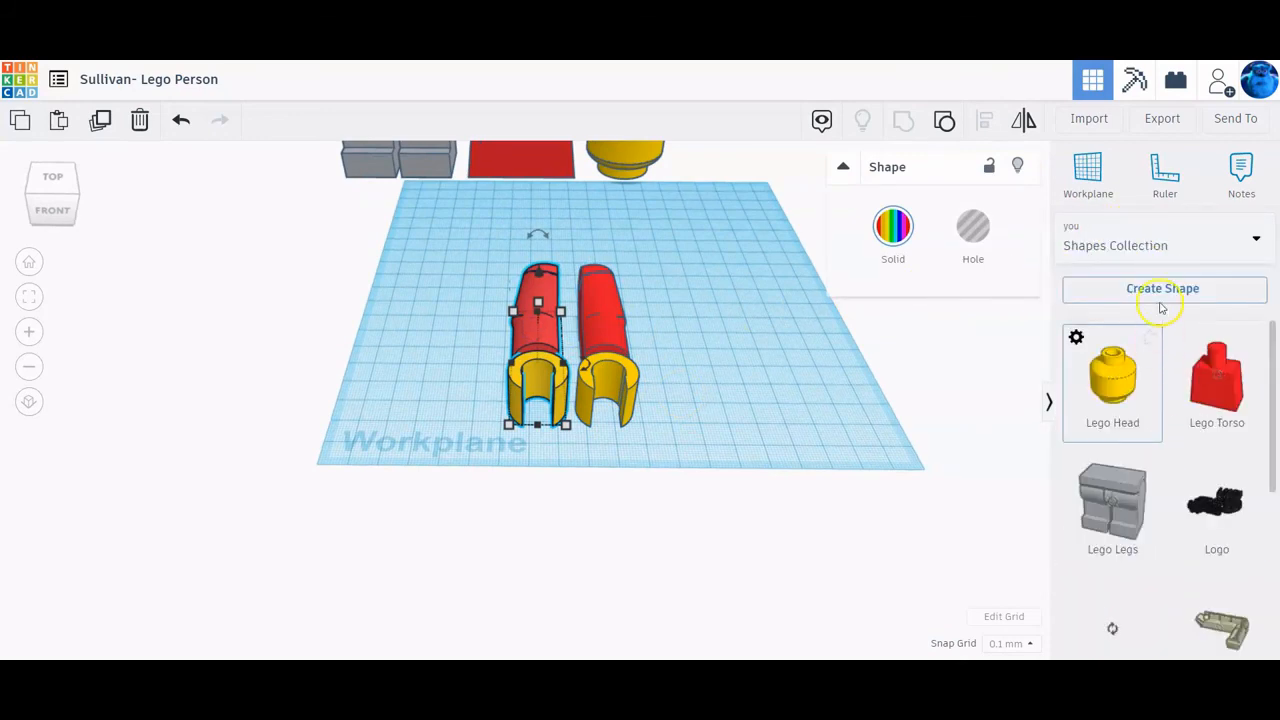
pyautogui.click(1157, 289)
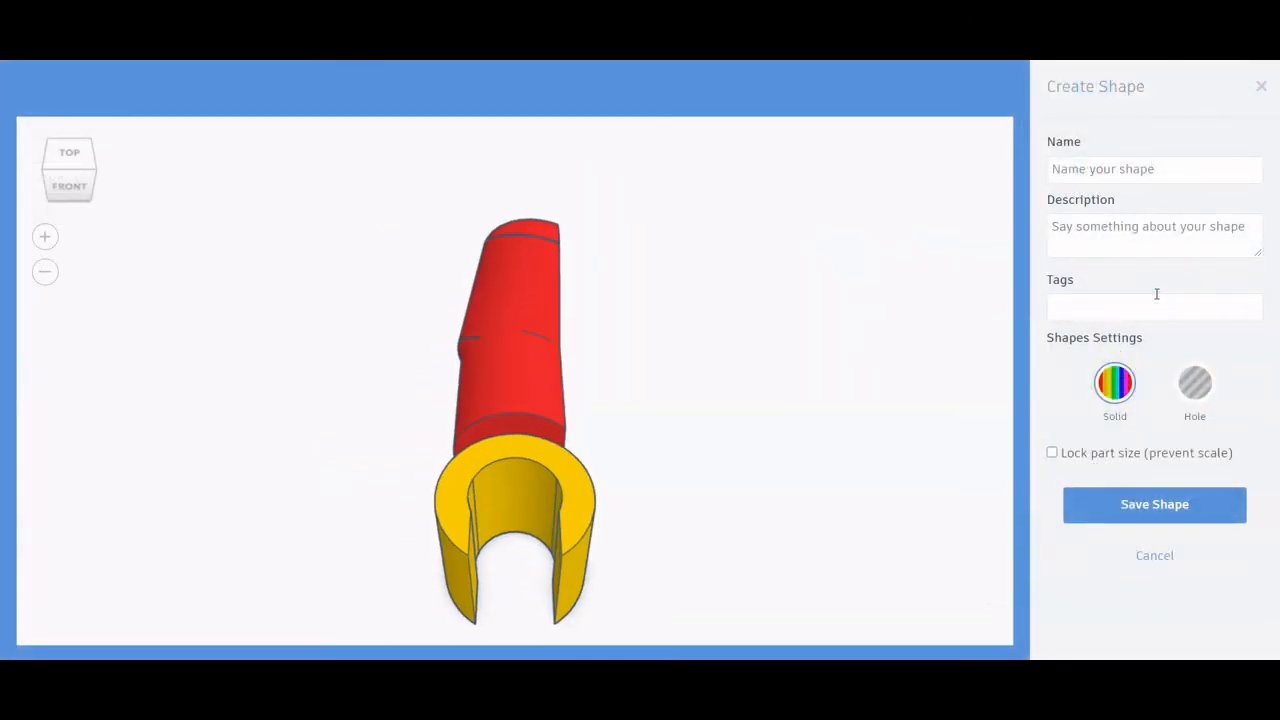
pyautogui.click(1121, 172)
pyautogui.write('Right Arm')
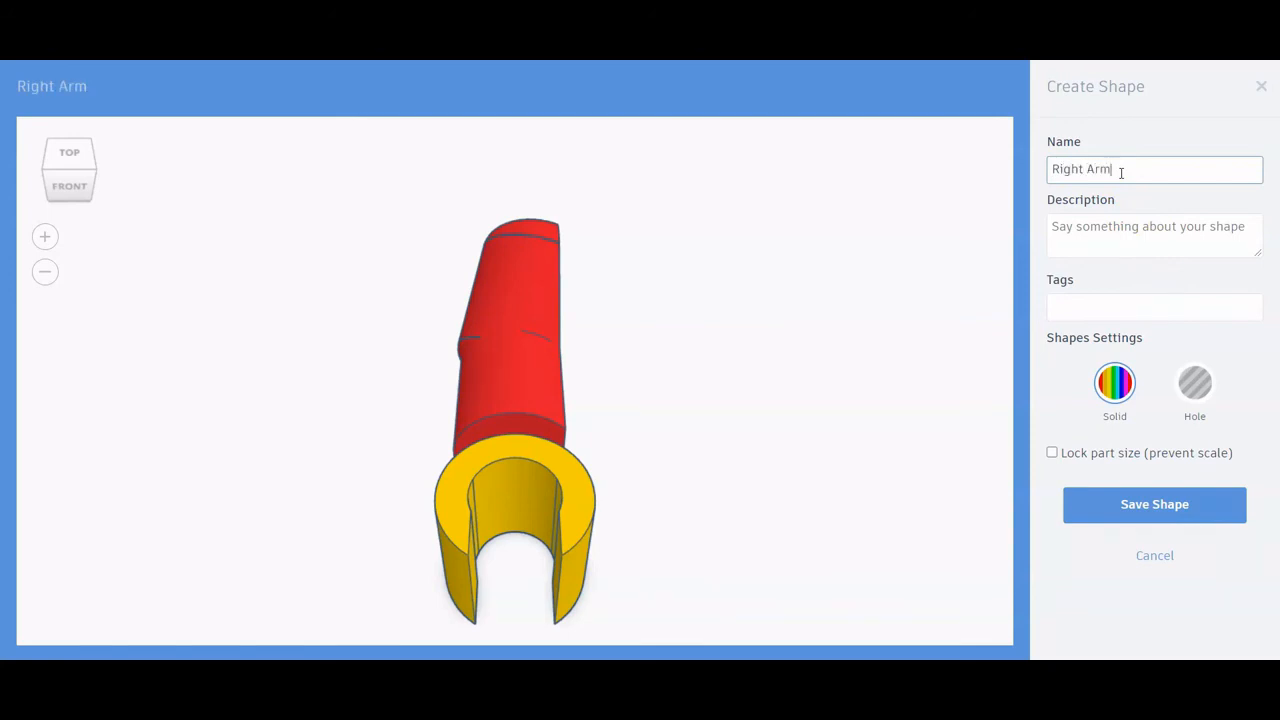
pyautogui.write('Lego')
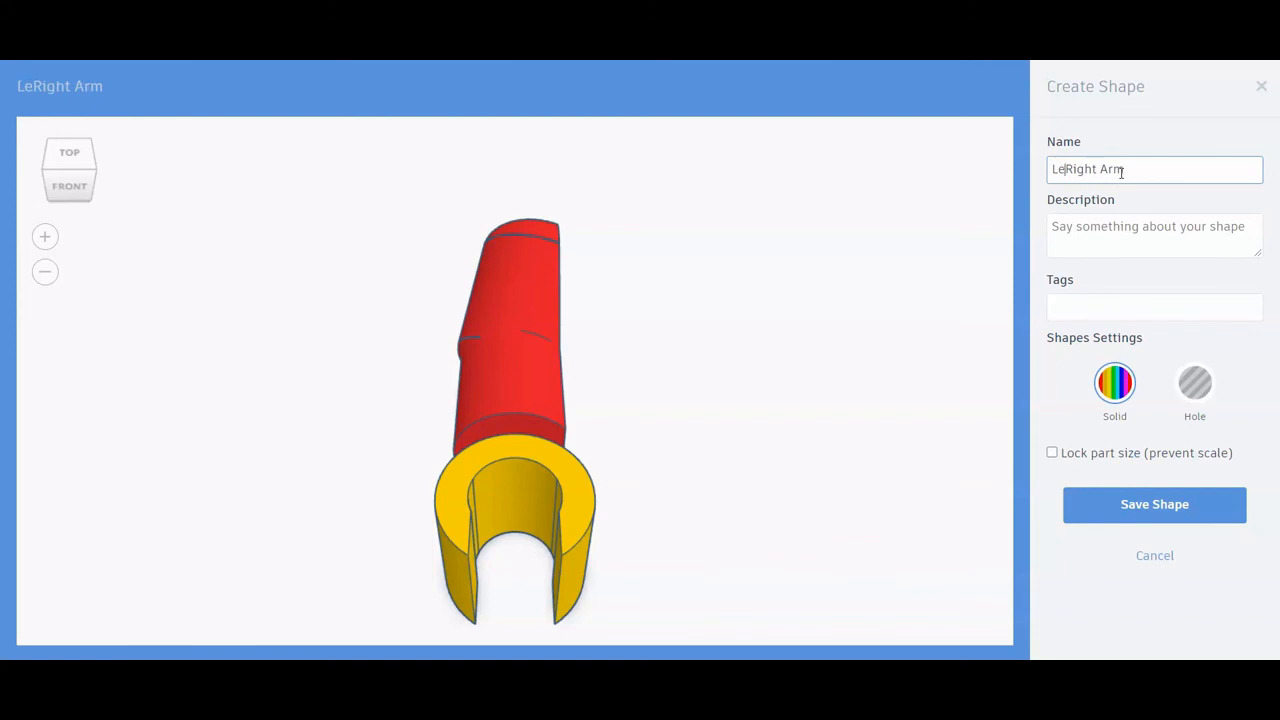
pyautogui.click(1174, 506)
# Step: Save the mirrored arm to the Shapes Collection as a custom shape named "Lego Left Arm"
pyautogui.click(638, 366)
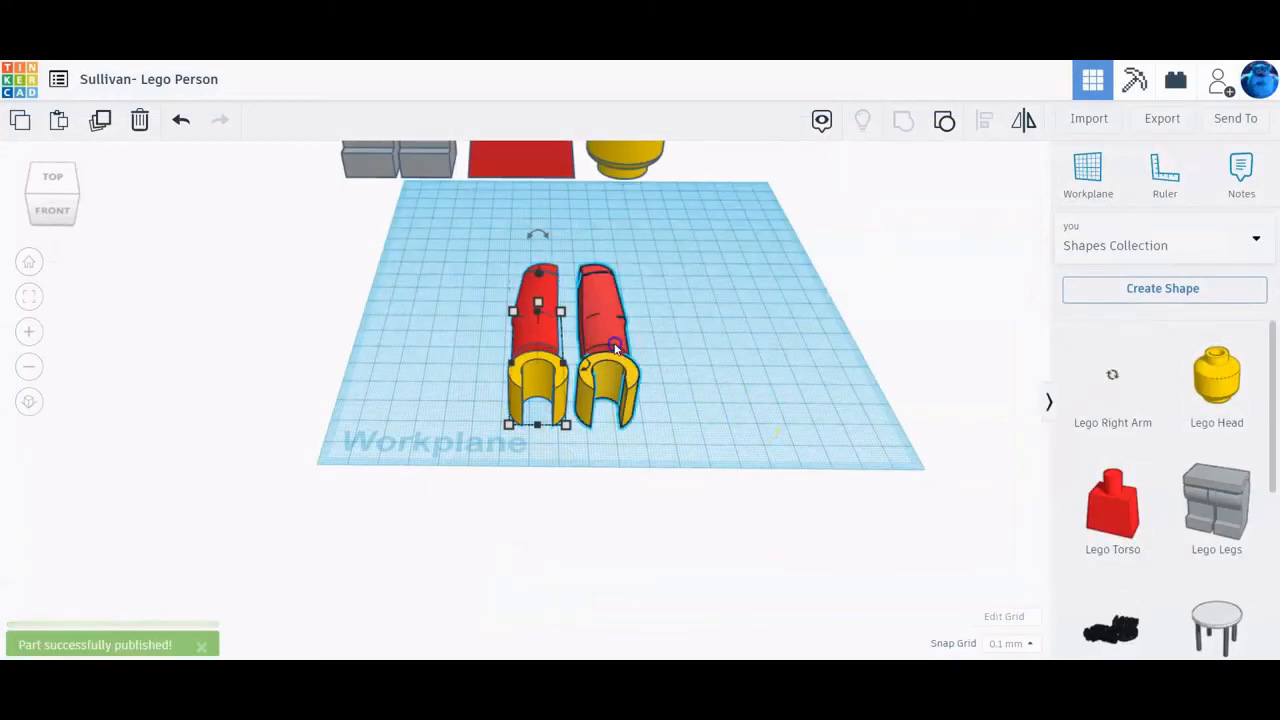
pyautogui.click(1200, 289)
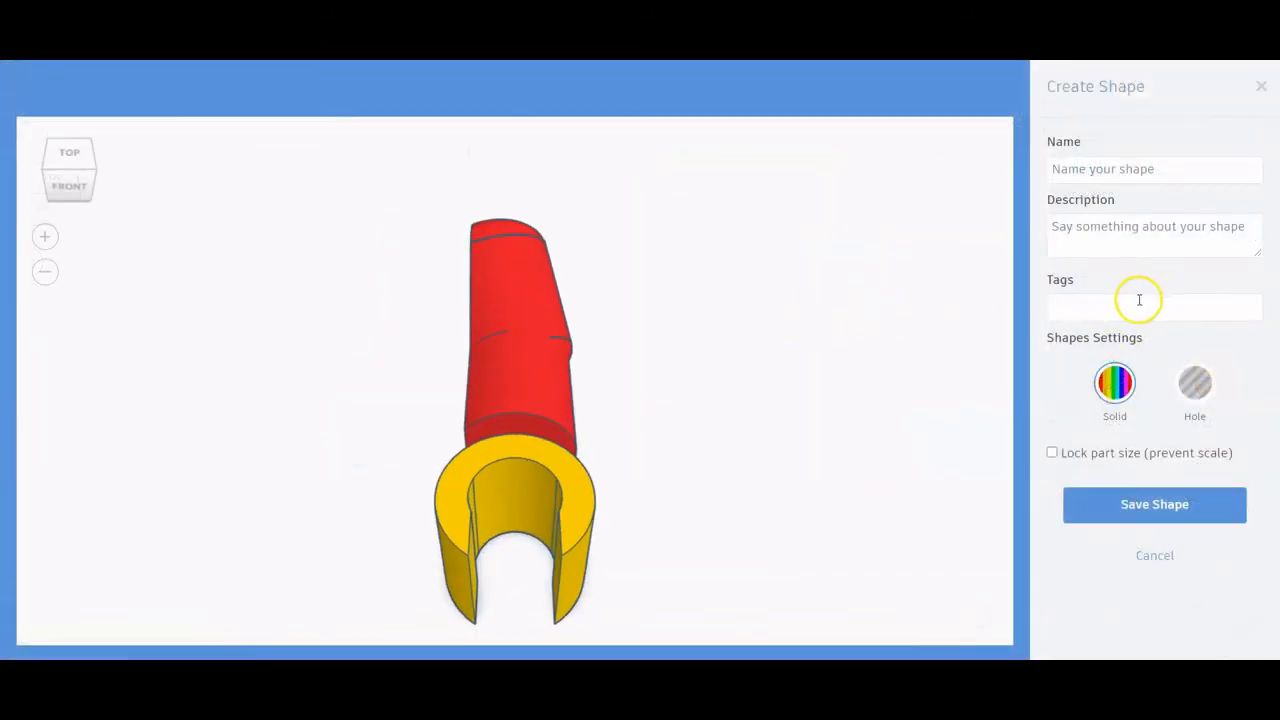
pyautogui.click(1135, 170)
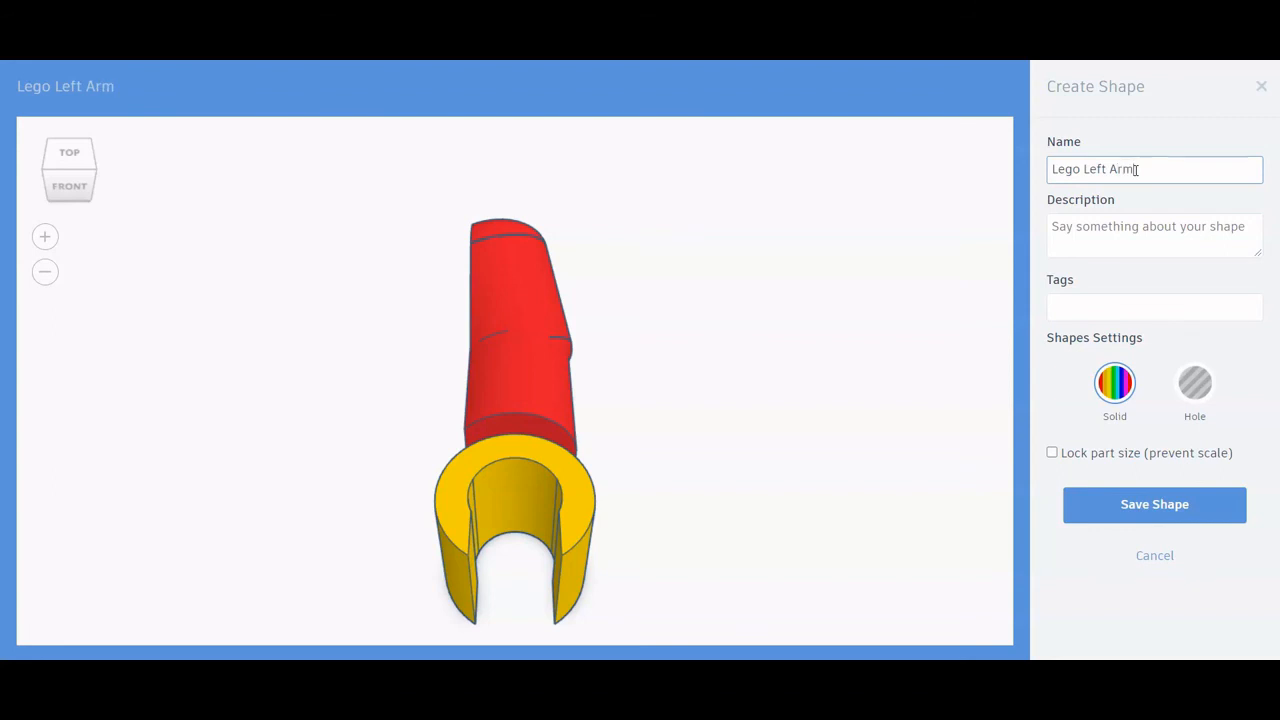
pyautogui.click(1194, 510)
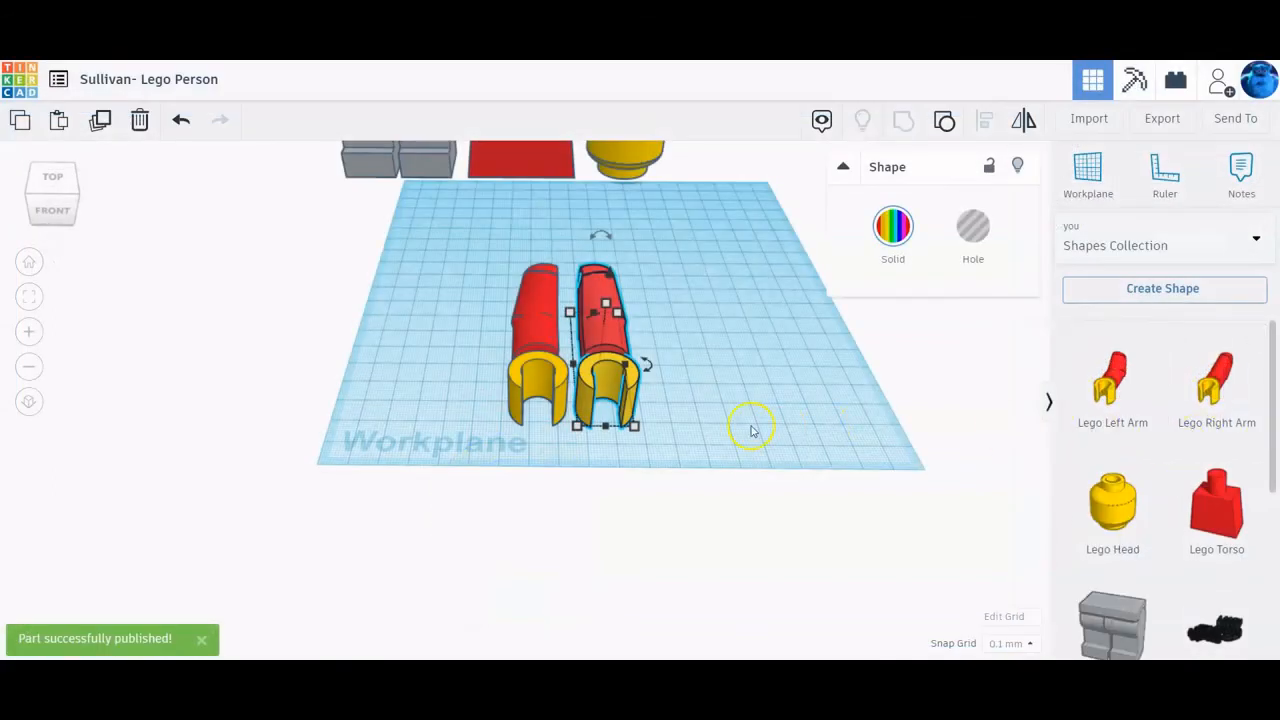
# Step: Move both arms together off the workplane to the row of finished parts beside the yellow head, and deselect them
pyautogui.moveTo(693, 366); pyautogui.dragTo(686, 309, button='right')
pyautogui.click(620, 236)
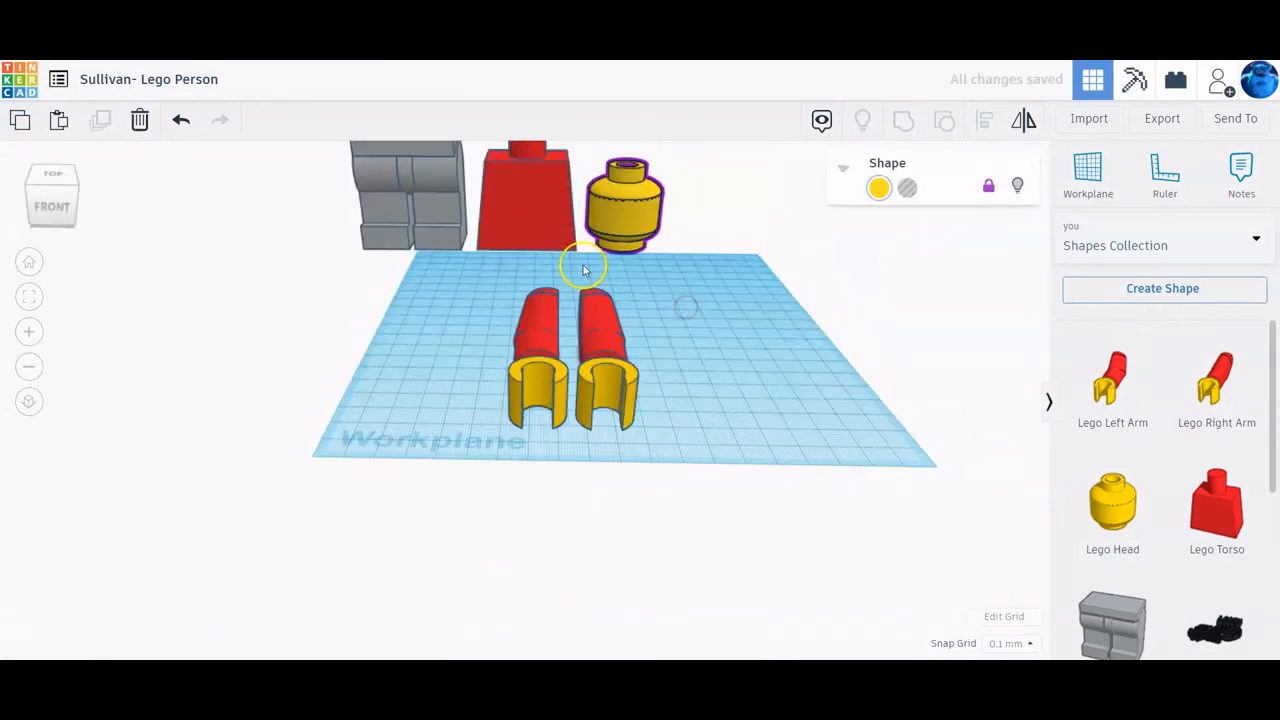
pyautogui.moveTo(501, 277); pyautogui.dragTo(674, 457)
pyautogui.moveTo(604, 391); pyautogui.dragTo(745, 230)
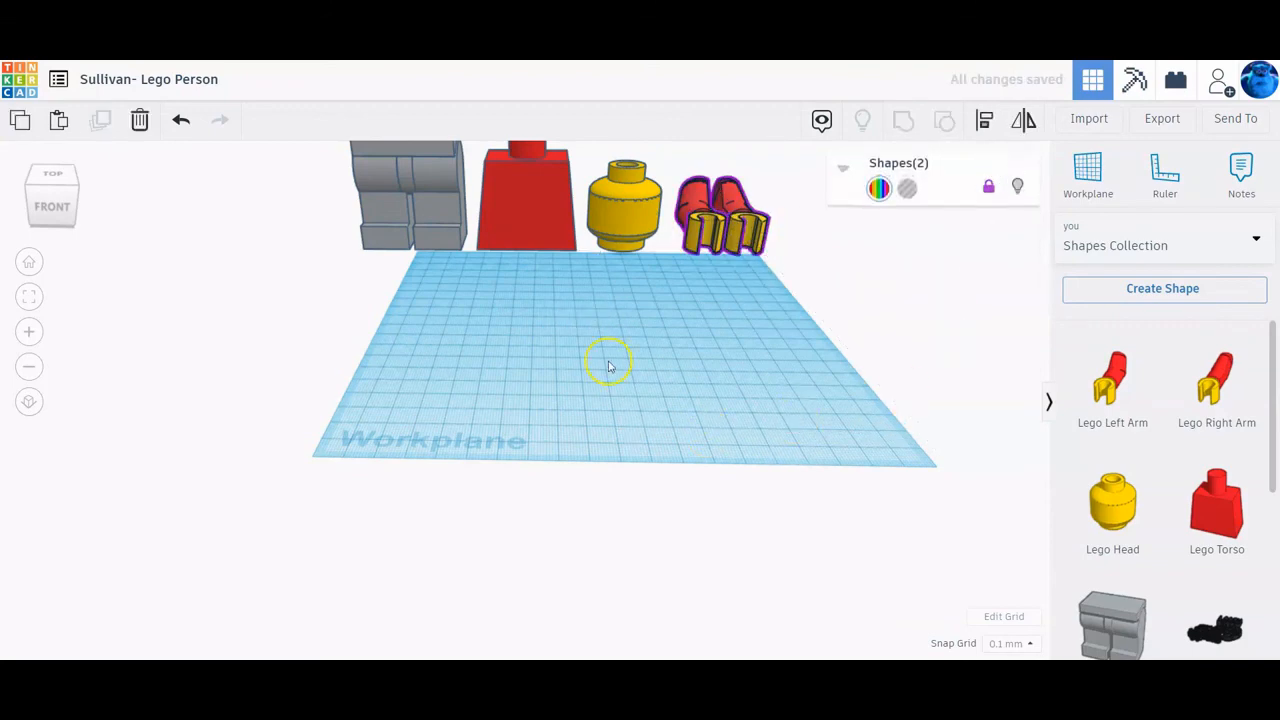
pyautogui.click(570, 339)
pyautogui.scroll(-5, 577, 275)
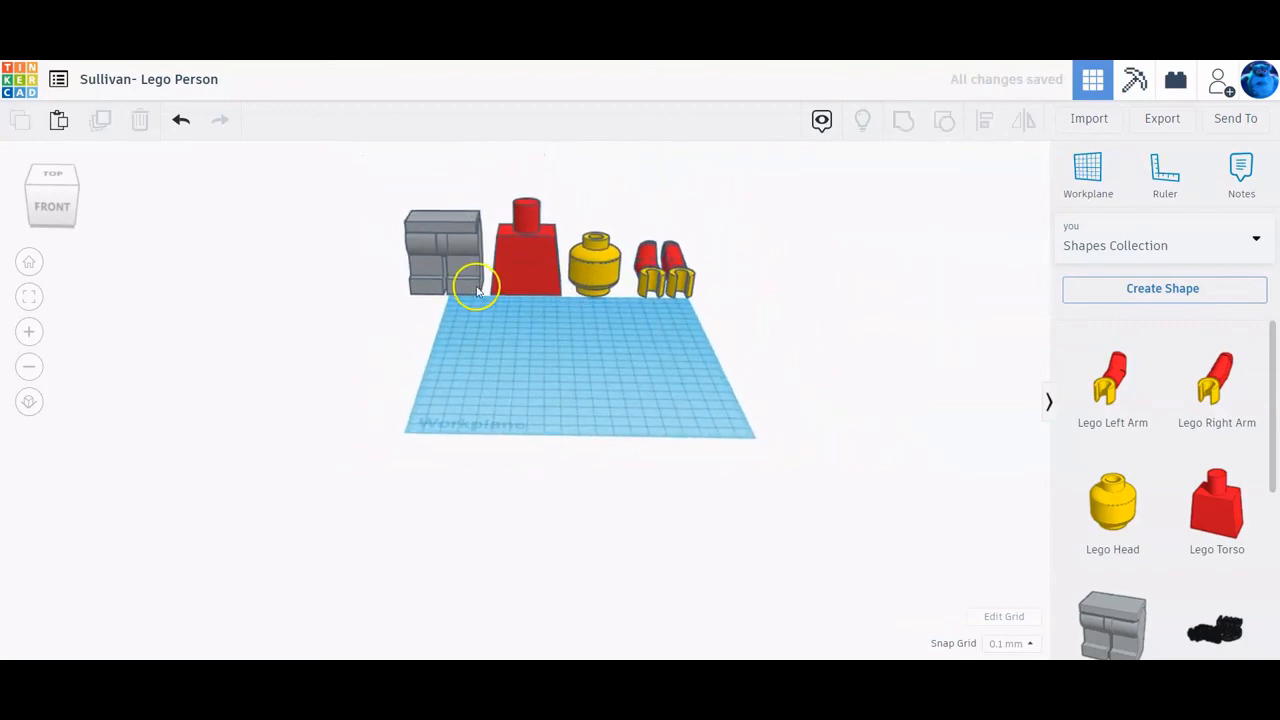